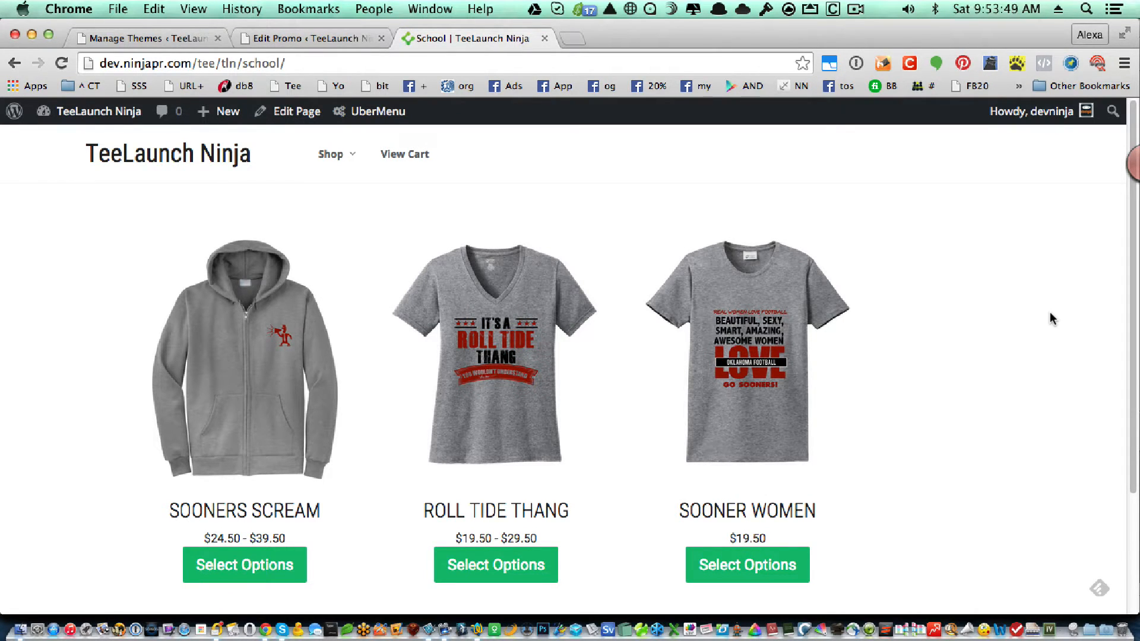
# Step: Open the Sooners Scream product page from the School shop and show the back print of the Zip Hoodie
pyautogui.moveTo(312, 167)
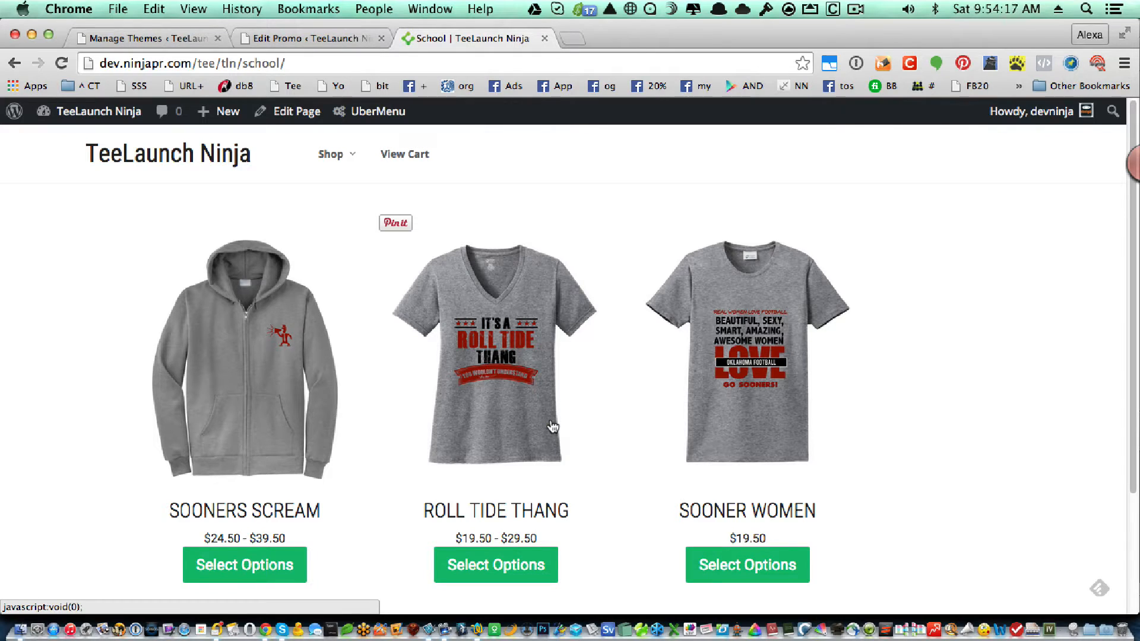
pyautogui.click(251, 390)
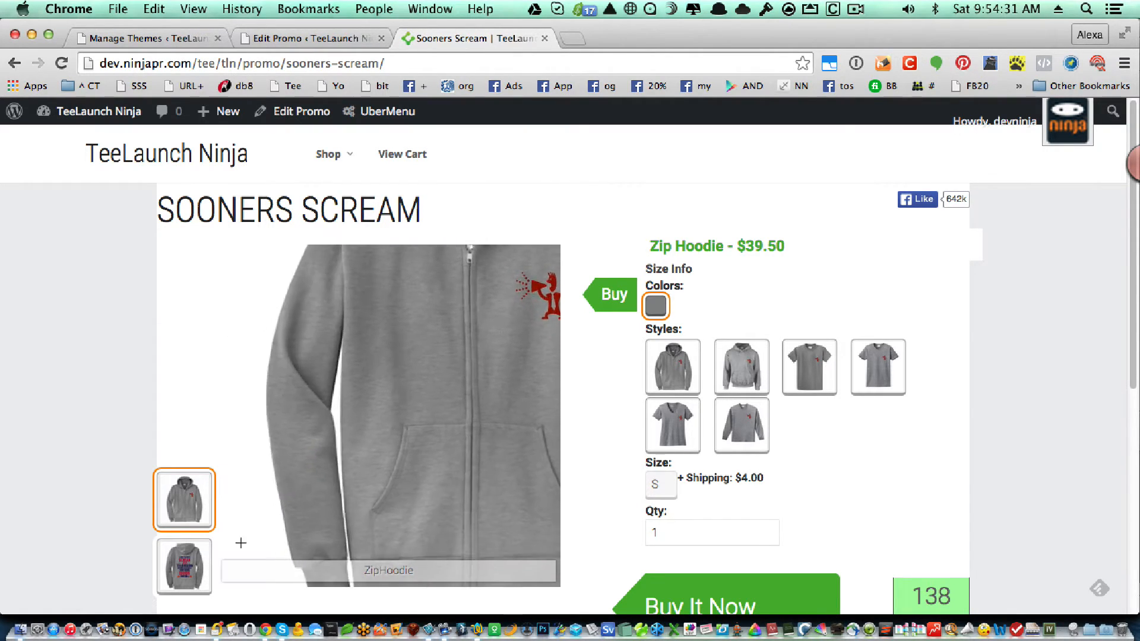
pyautogui.click(196, 567)
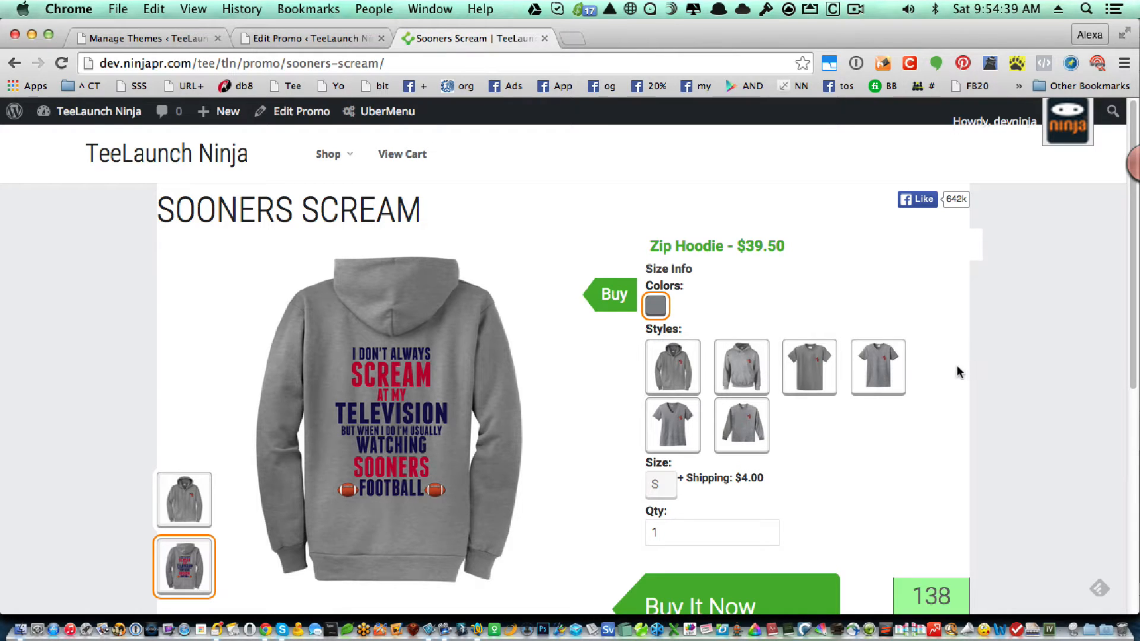
# Step: Enable White, Black and Royal as additional product colors in the Sooners Scream promo and update the promo
pyautogui.click(307, 39)
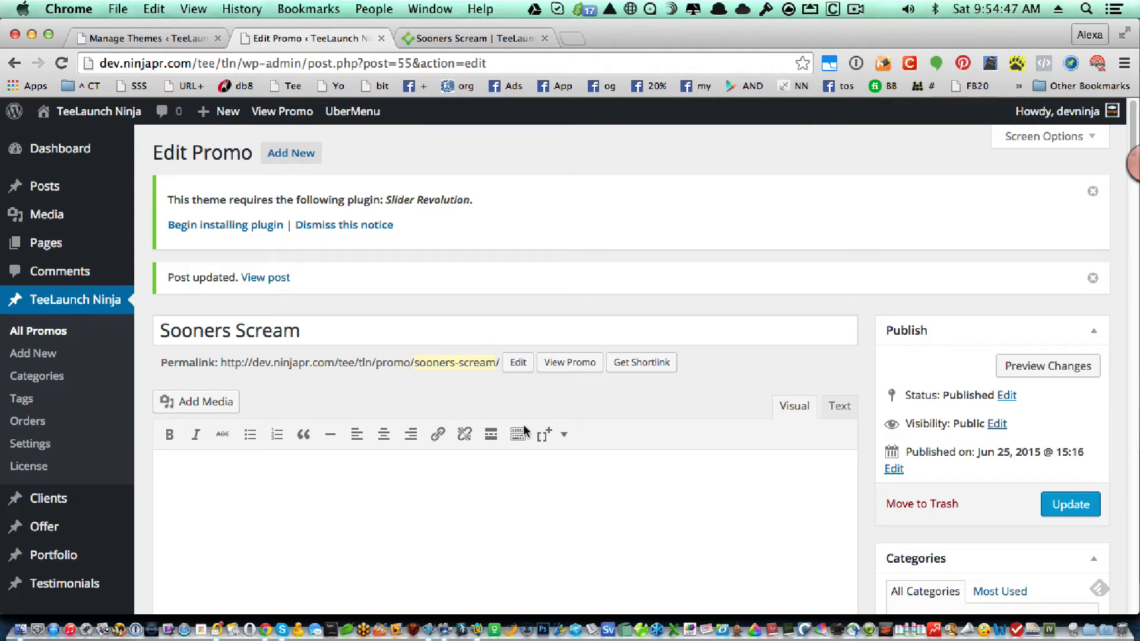
pyautogui.scroll(-15, 610, 481)
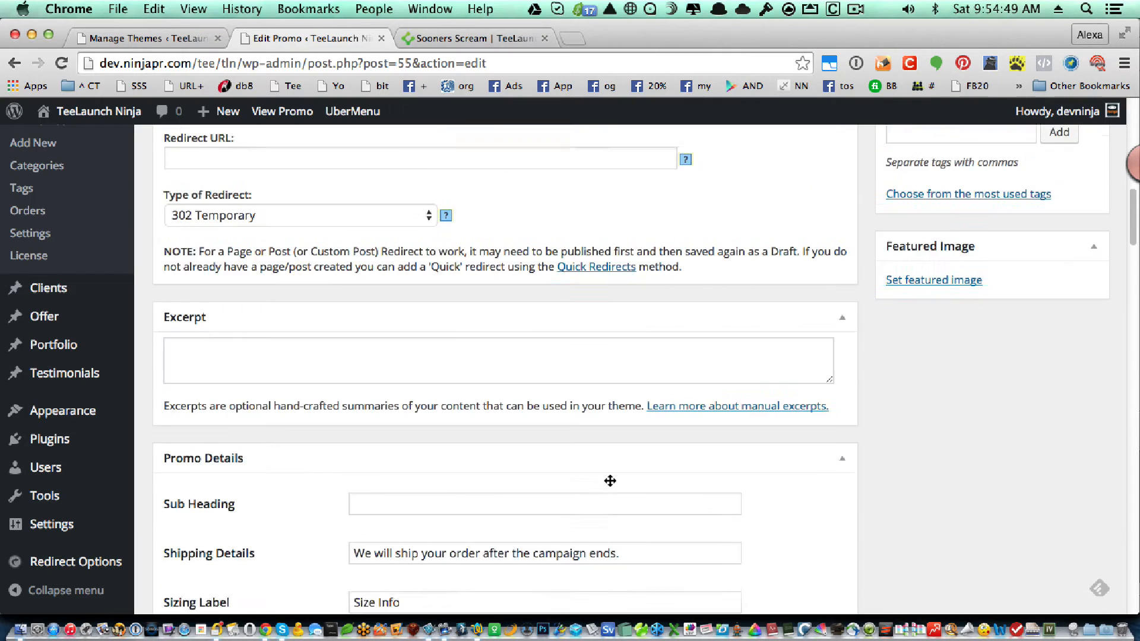
pyautogui.scroll(-10, 608, 481)
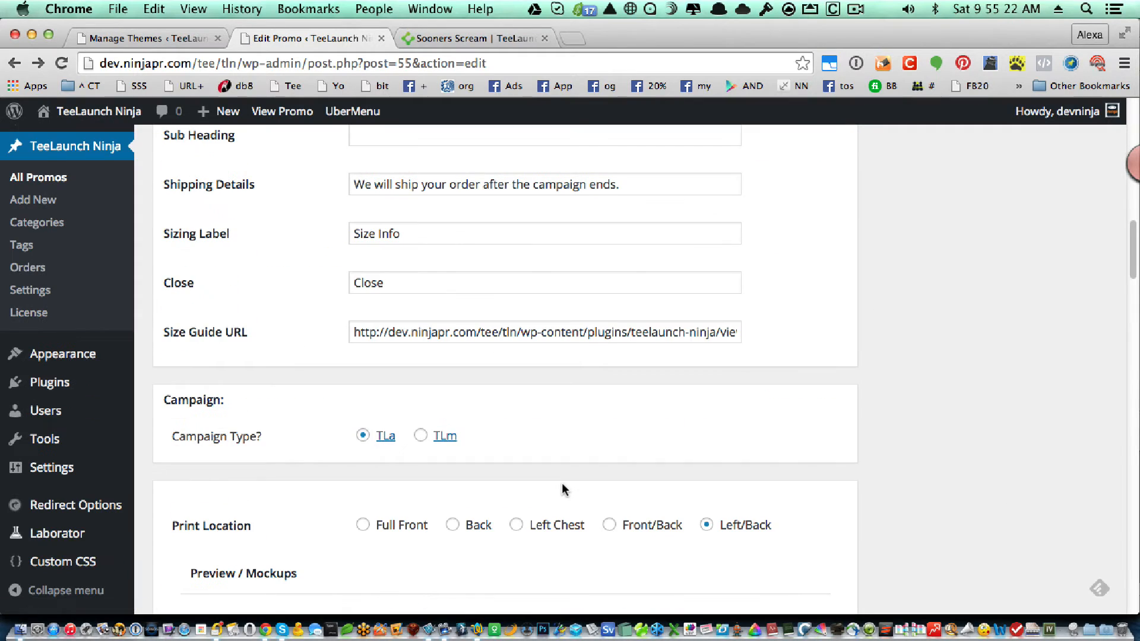
pyautogui.scroll(-4, 564, 490)
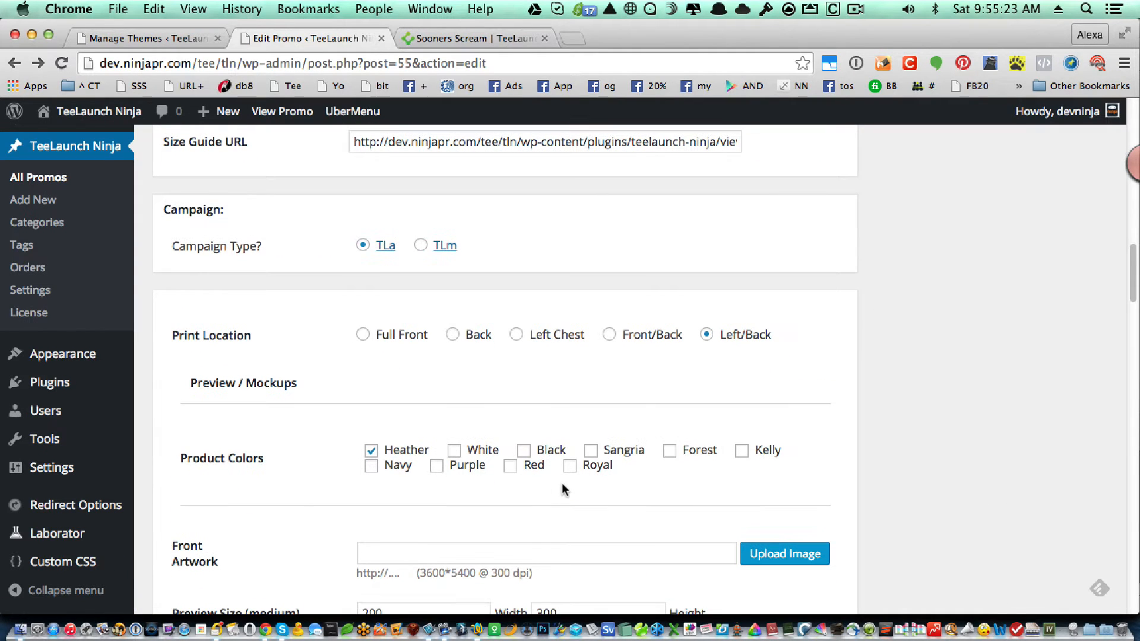
pyautogui.click(454, 451)
pyautogui.click(523, 450)
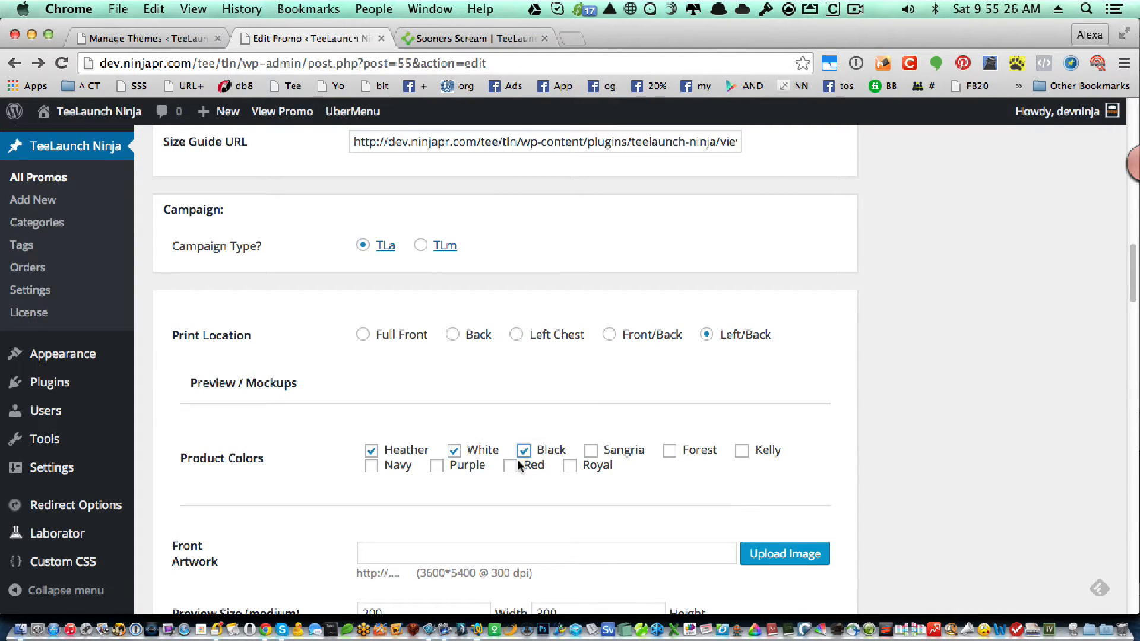
pyautogui.click(570, 474)
pyautogui.scroll(8, 933, 493)
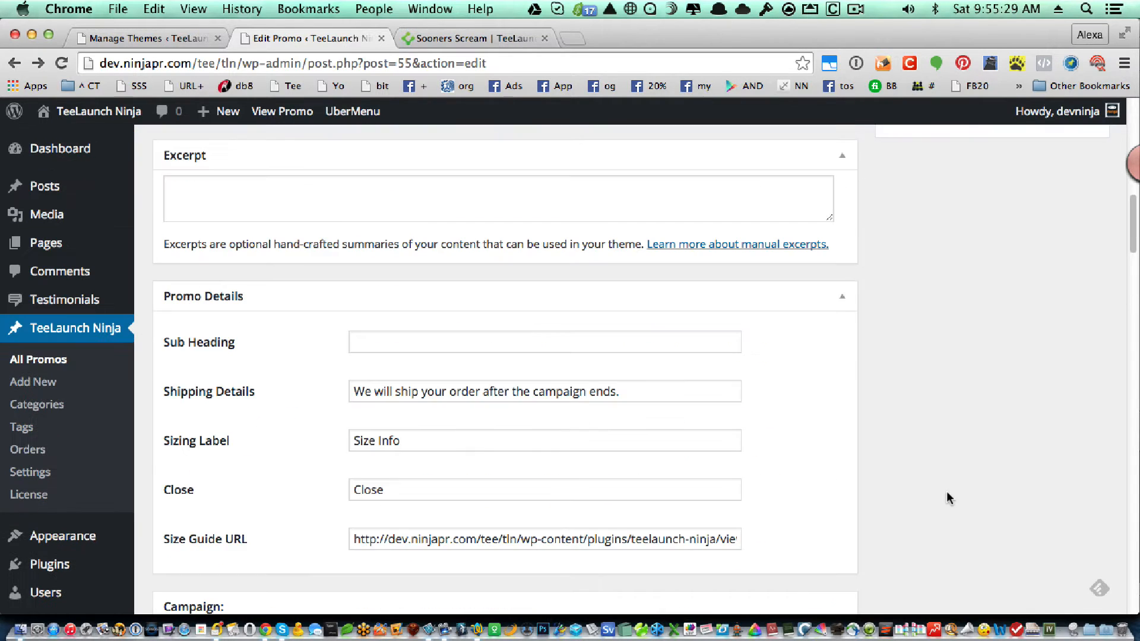
pyautogui.scroll(10, 946, 498)
pyautogui.click(1046, 370)
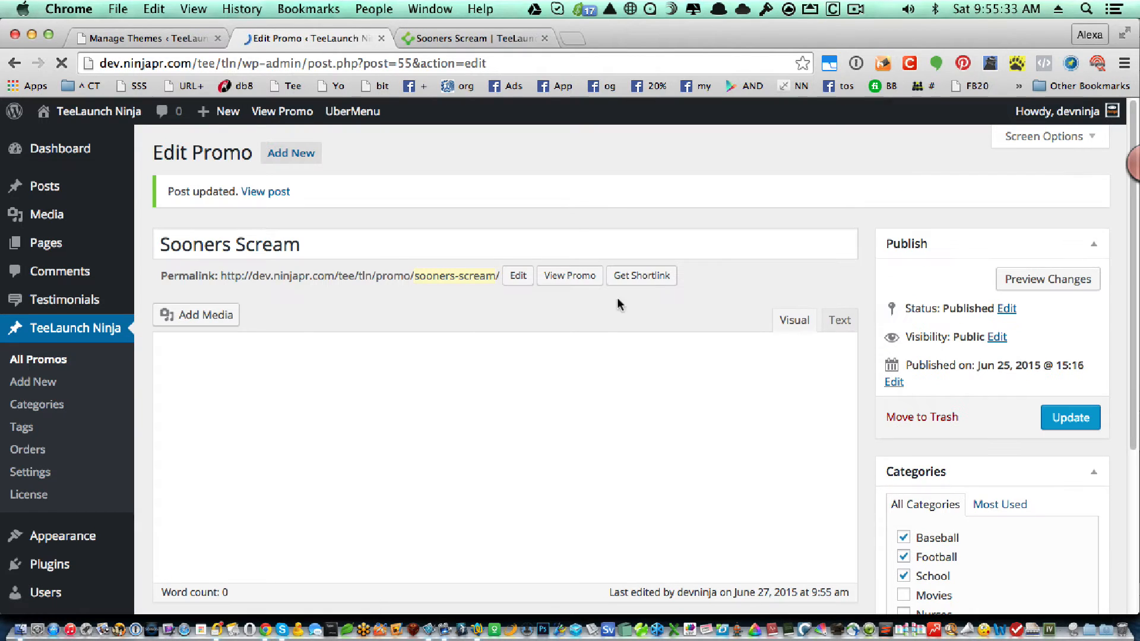
# Step: Reload the Sooners Scream product page and preview the Zip Hoodie in royal blue, heather gray and black
pyautogui.click(476, 37)
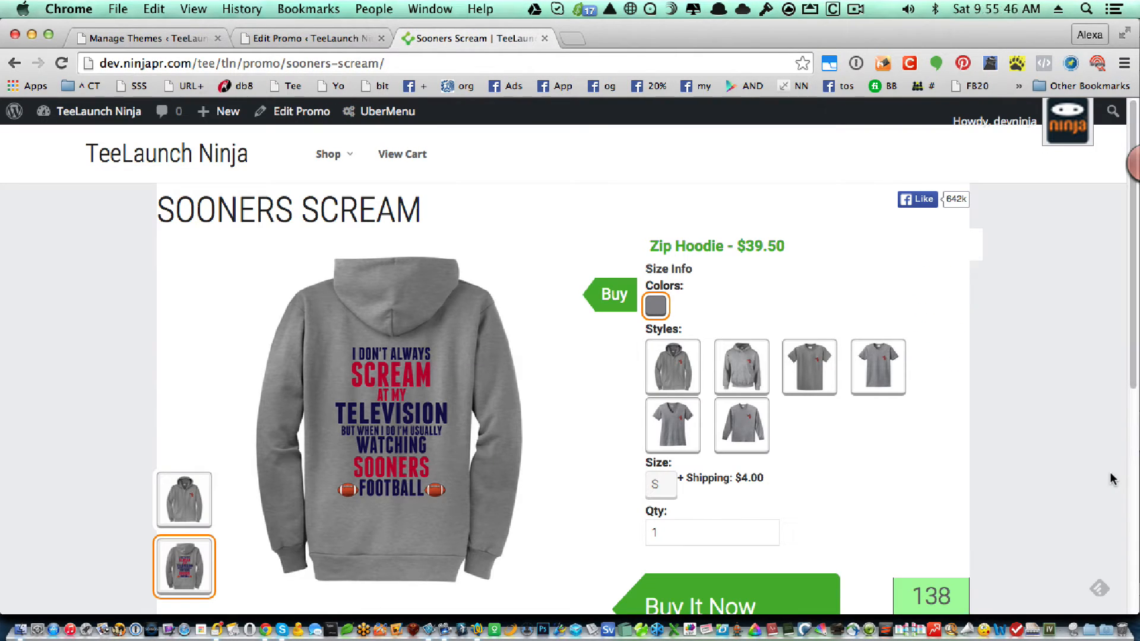
pyautogui.press('super+r')
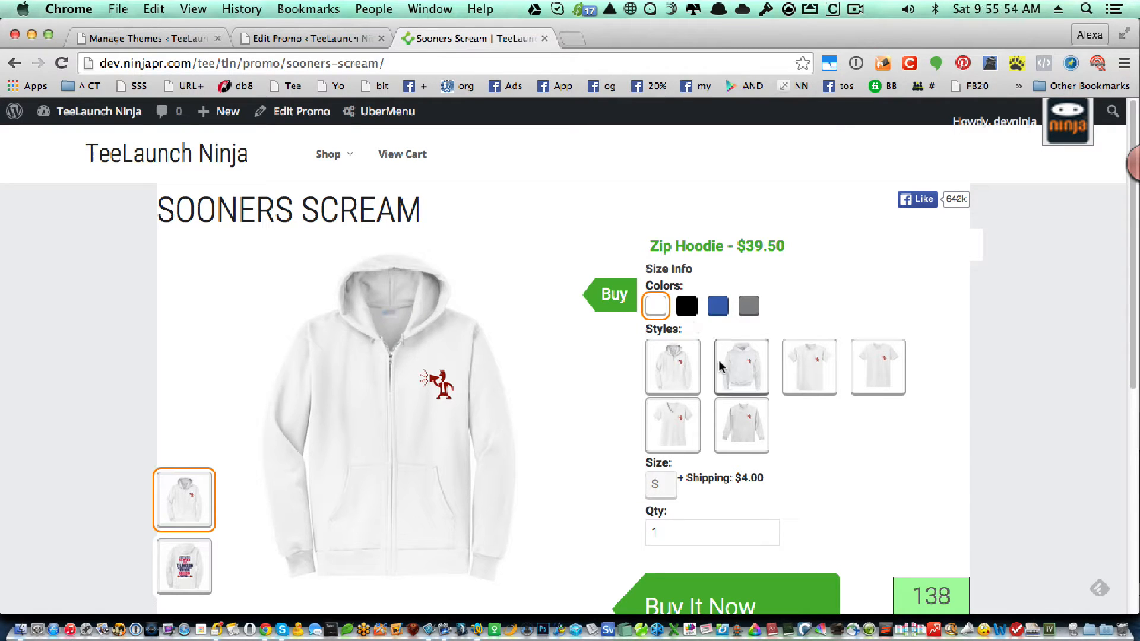
pyautogui.click(721, 305)
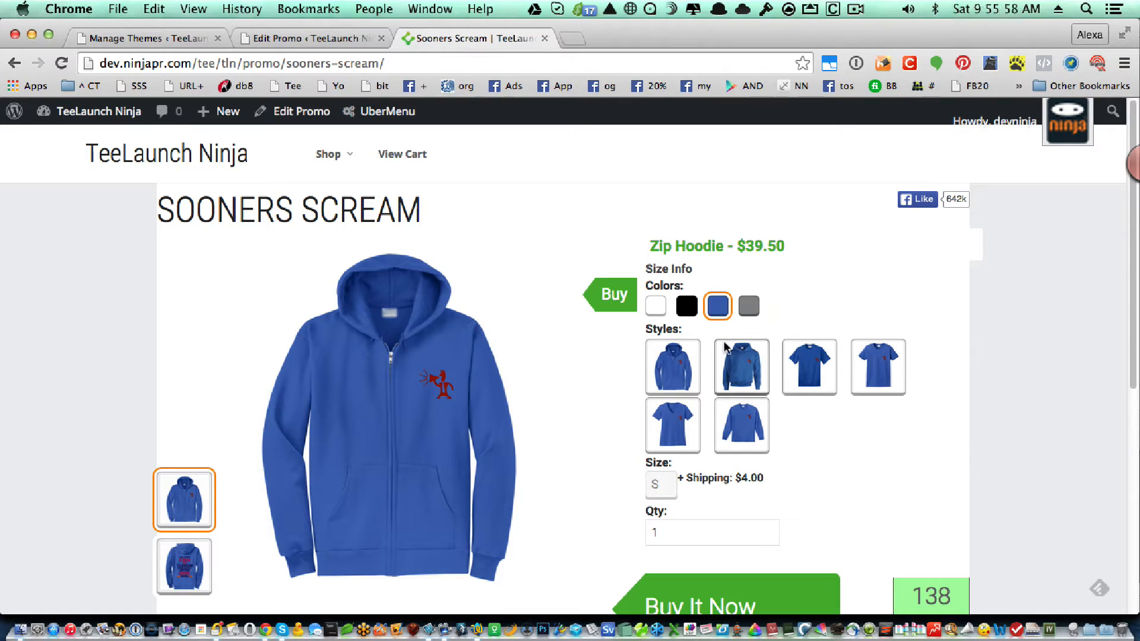
pyautogui.click(745, 313)
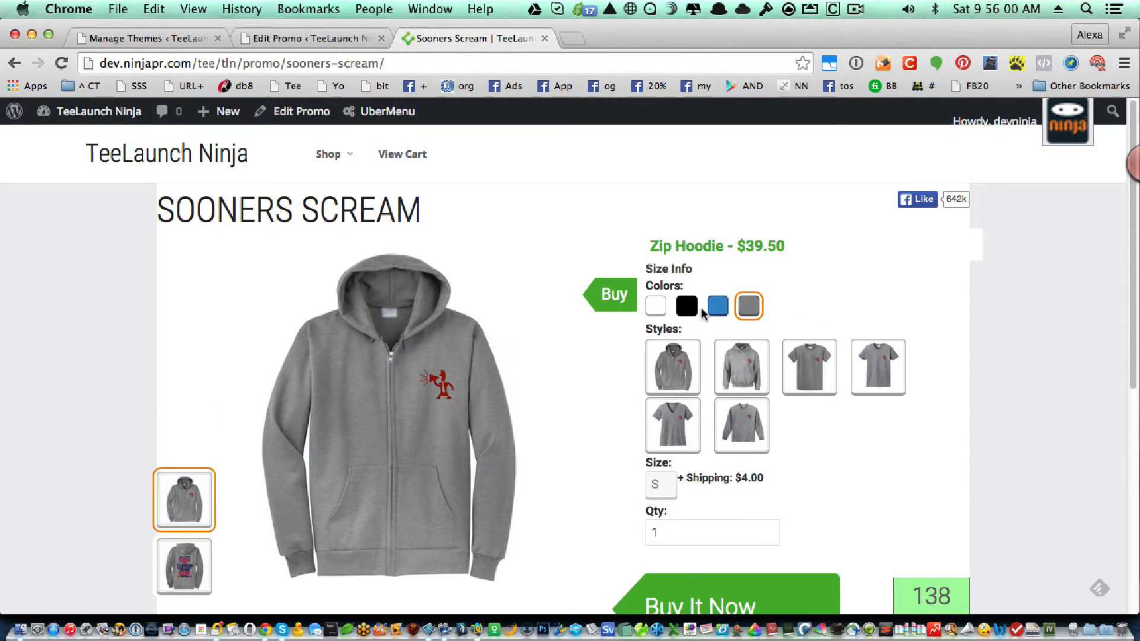
pyautogui.click(688, 306)
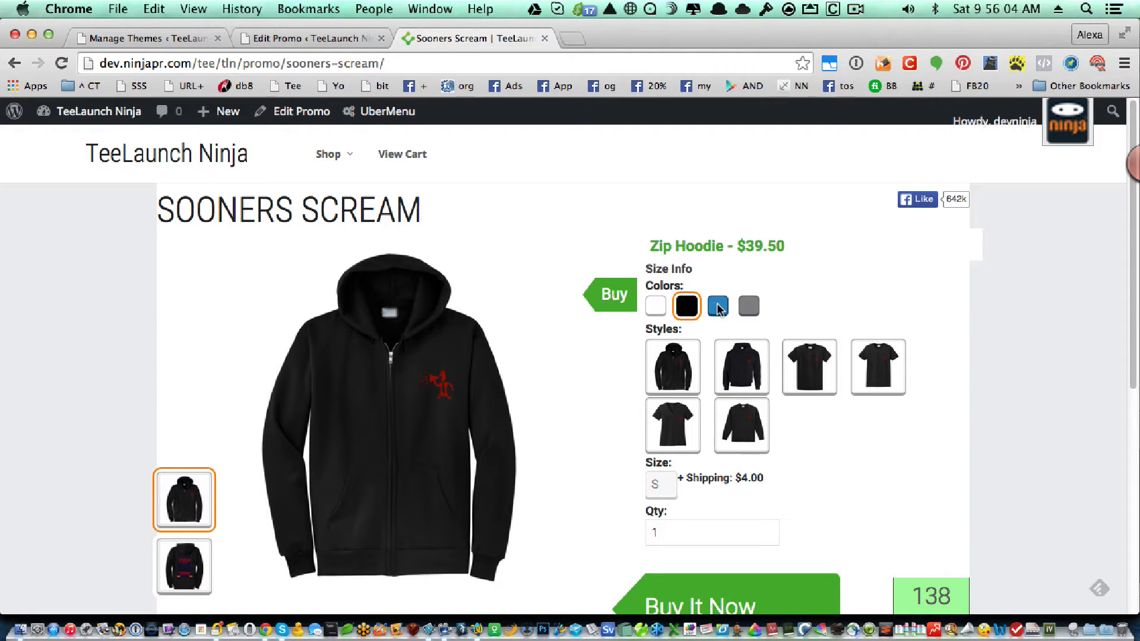
pyautogui.click(743, 312)
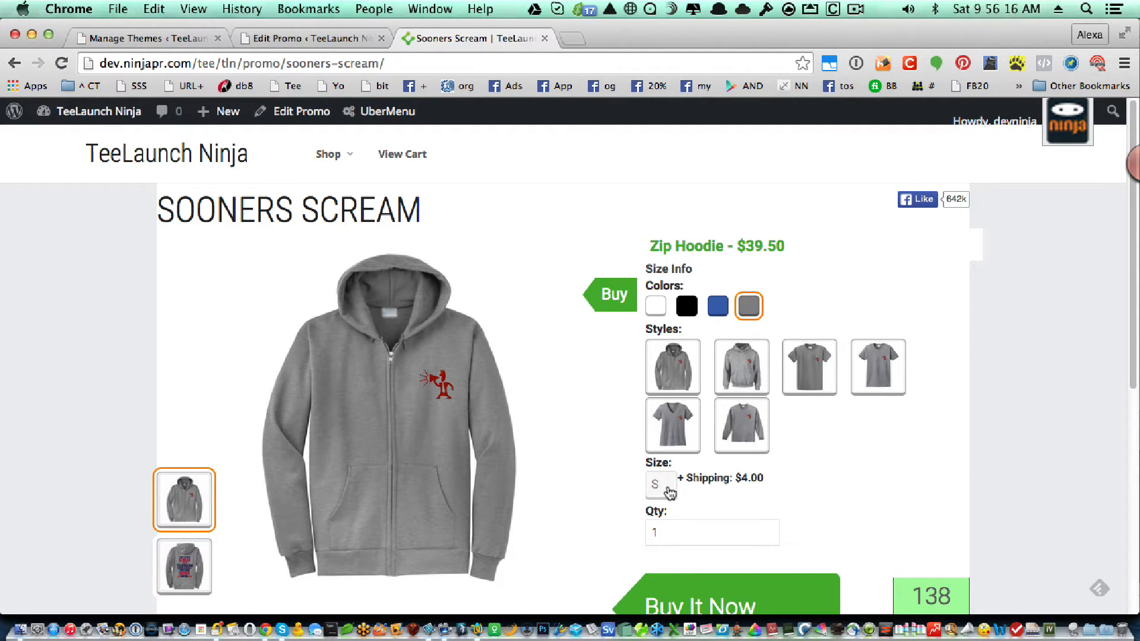
# Step: Open the TeeLaunch Ninja plugin's settings page in the WordPress admin
pyautogui.click(117, 38)
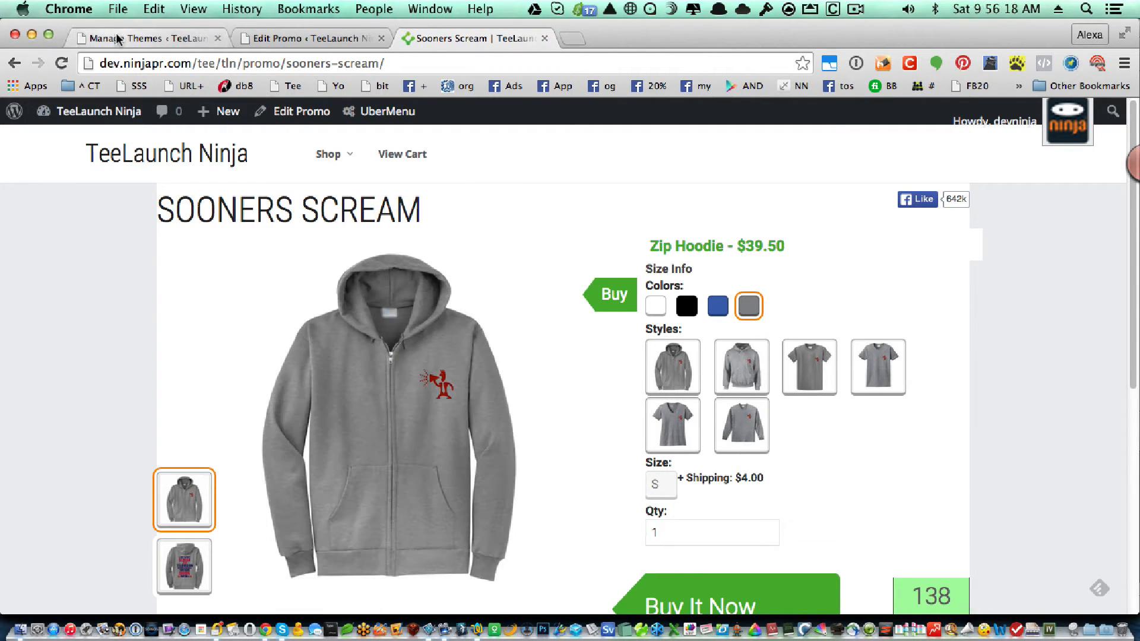
pyautogui.scroll(-7, 91, 452)
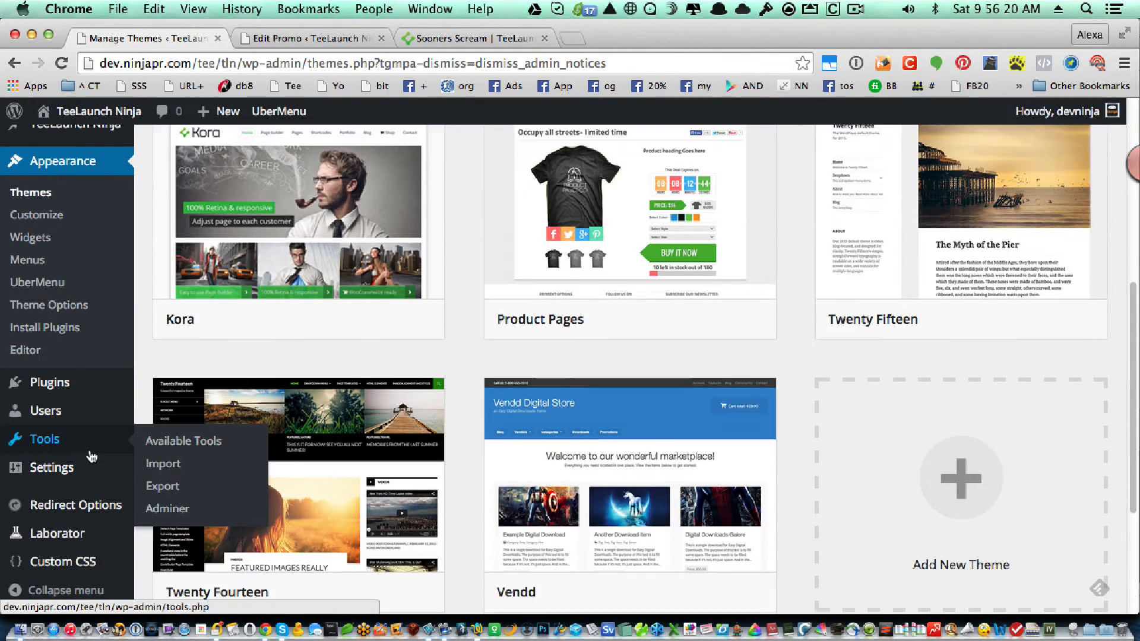
pyautogui.scroll(5, 90, 443)
pyautogui.moveTo(80, 329)
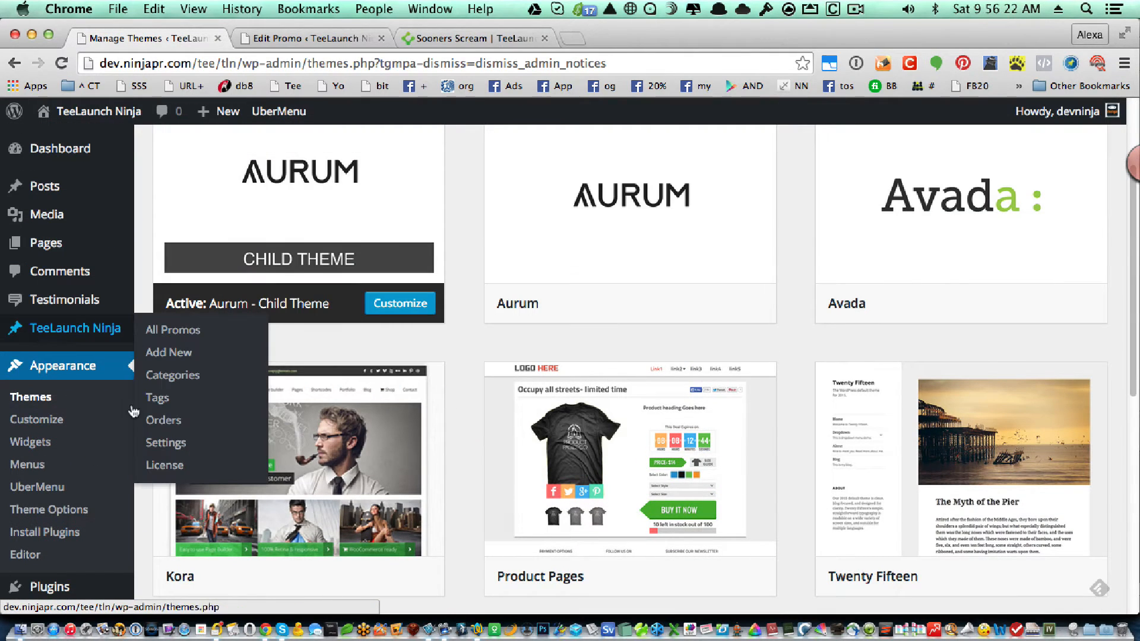
pyautogui.click(172, 445)
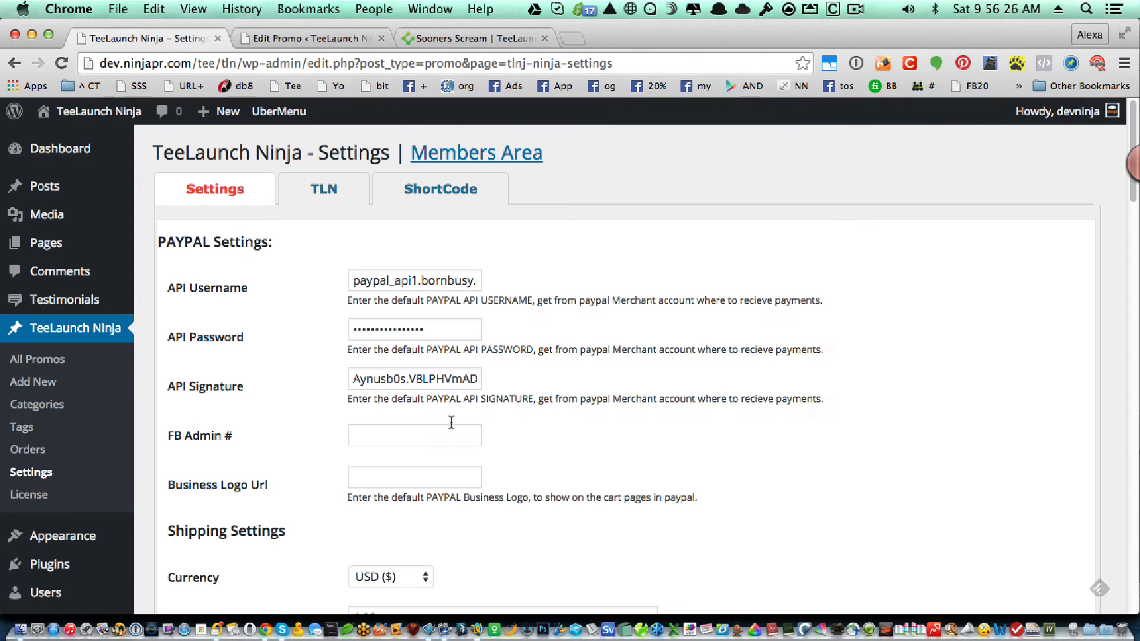
# Step: Set the extra handling charges to 1.00 for size 2XL and 2.00 for size 3XL
pyautogui.click(348, 208)
pyautogui.scroll(-10, 599, 440)
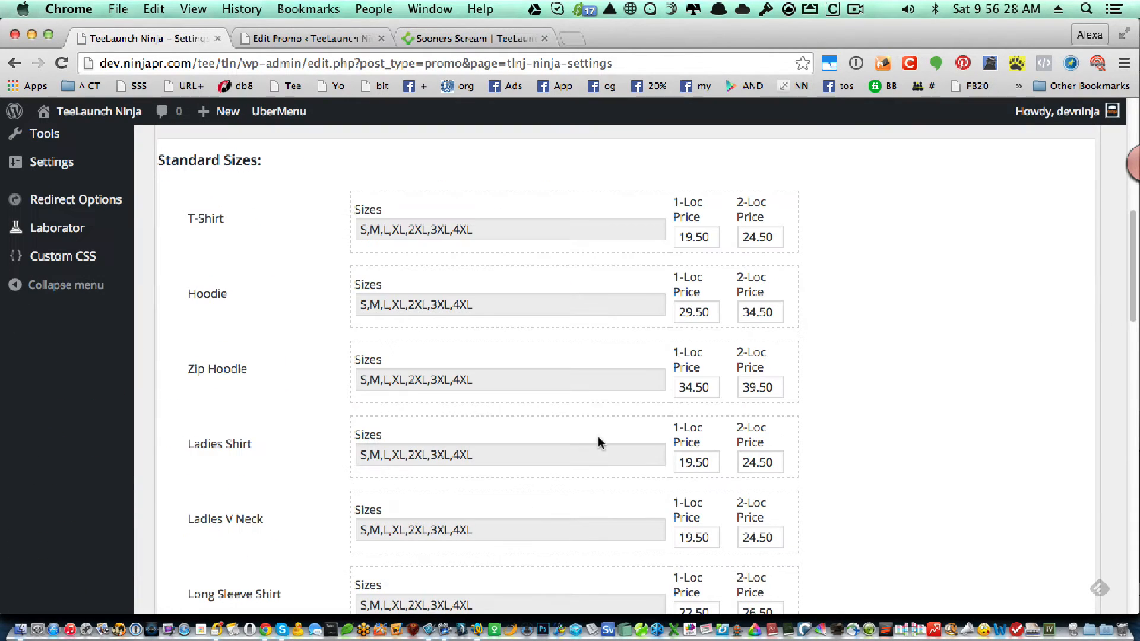
pyautogui.scroll(-10, 622, 311)
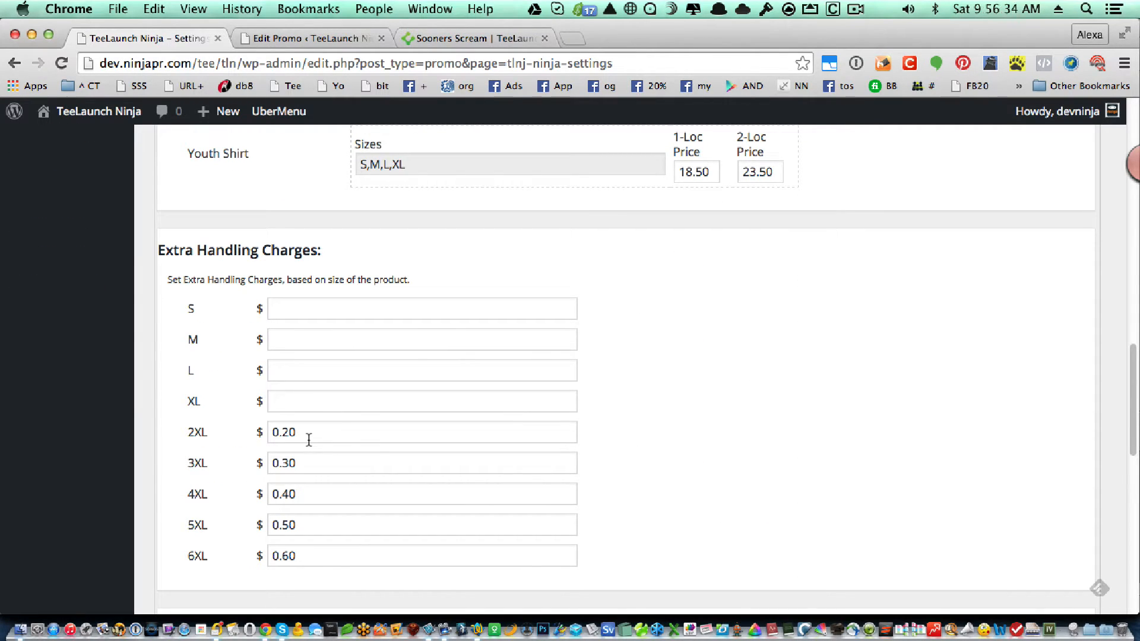
pyautogui.moveTo(306, 432); pyautogui.dragTo(289, 403)
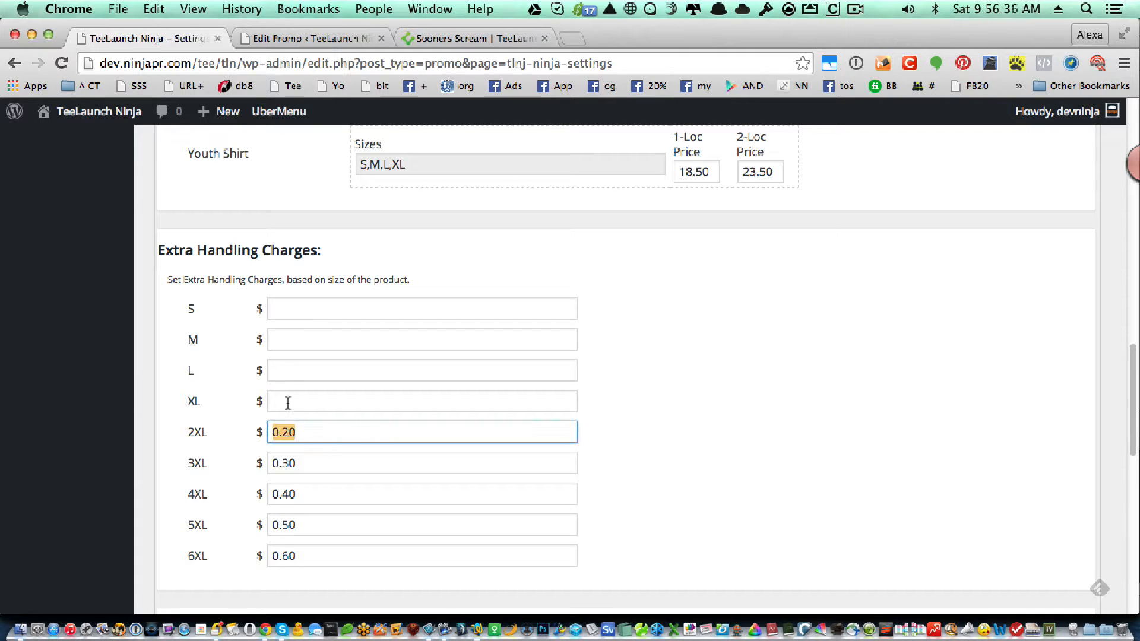
pyautogui.write('1.')
pyautogui.press('Tab')
pyautogui.write('2.00')
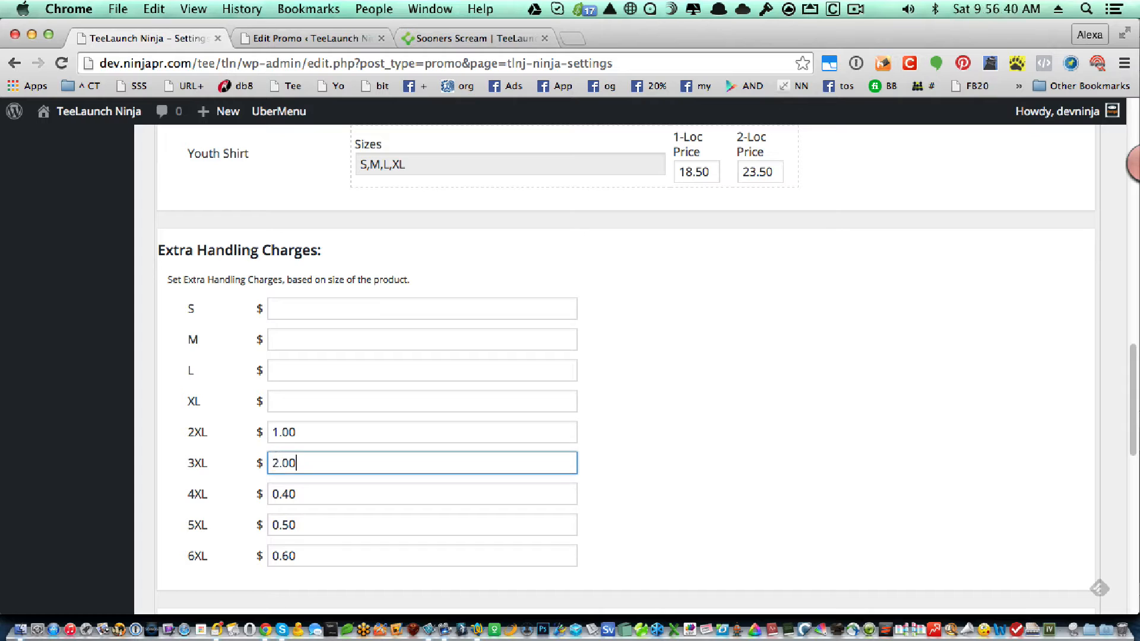
# Step: Replace the extra handling charge for size 4XL and save the plugin settings
pyautogui.press('Tab')
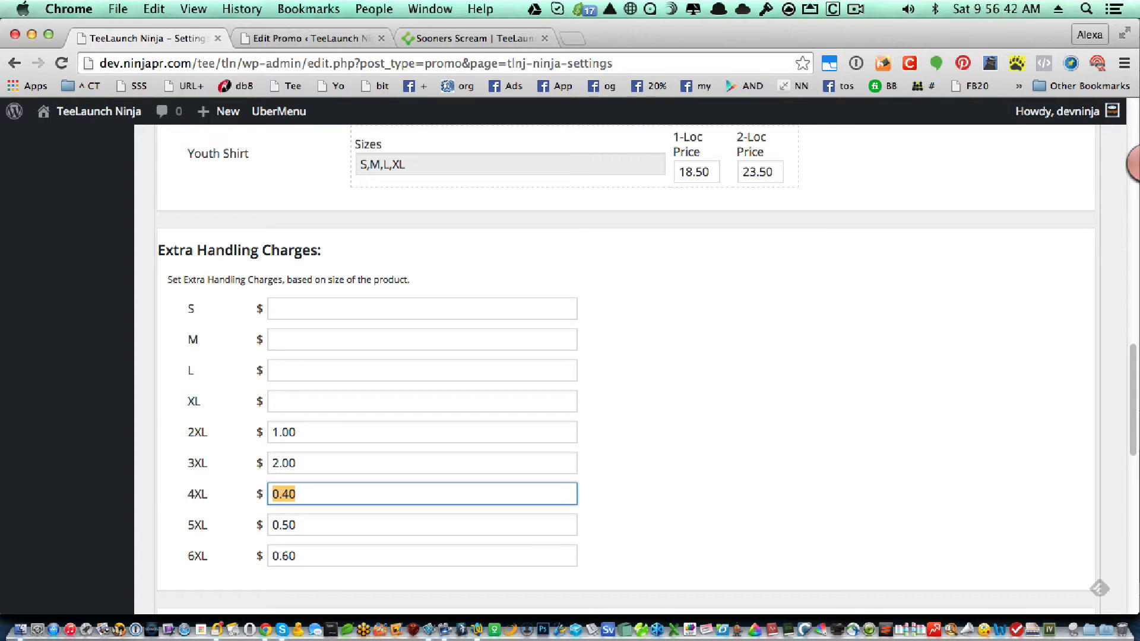
pyautogui.write('.3')
pyautogui.scroll(-15, 624, 369)
pyautogui.click(232, 528)
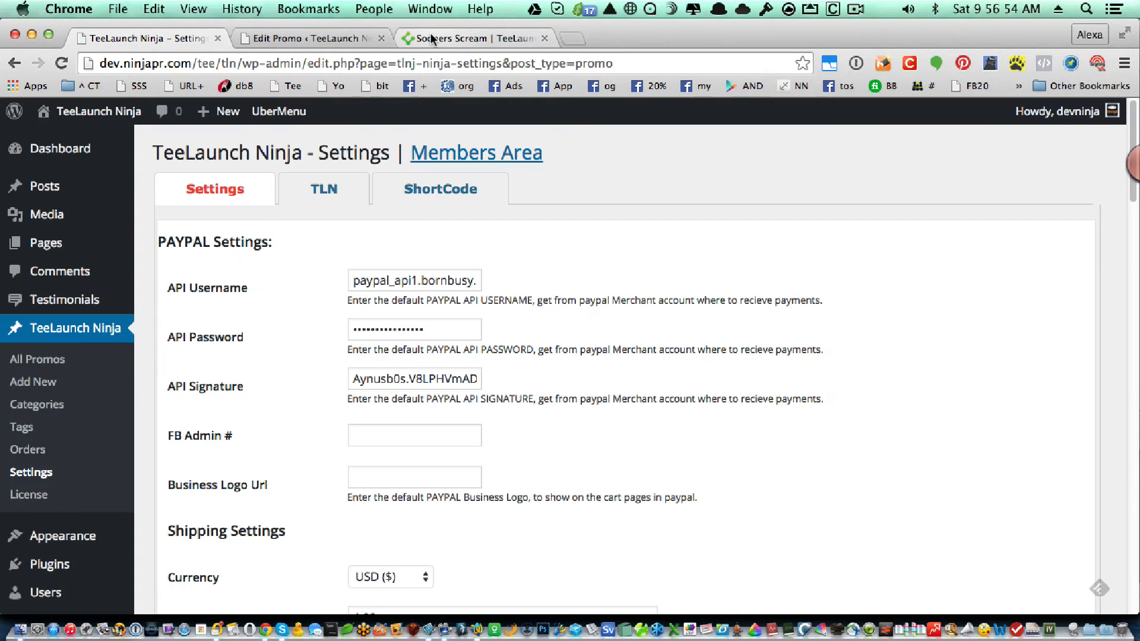
# Step: Reload the Sooners Scream product page and add one heather gray Zip Hoodie in size 2XL to the cart
pyautogui.click(433, 40)
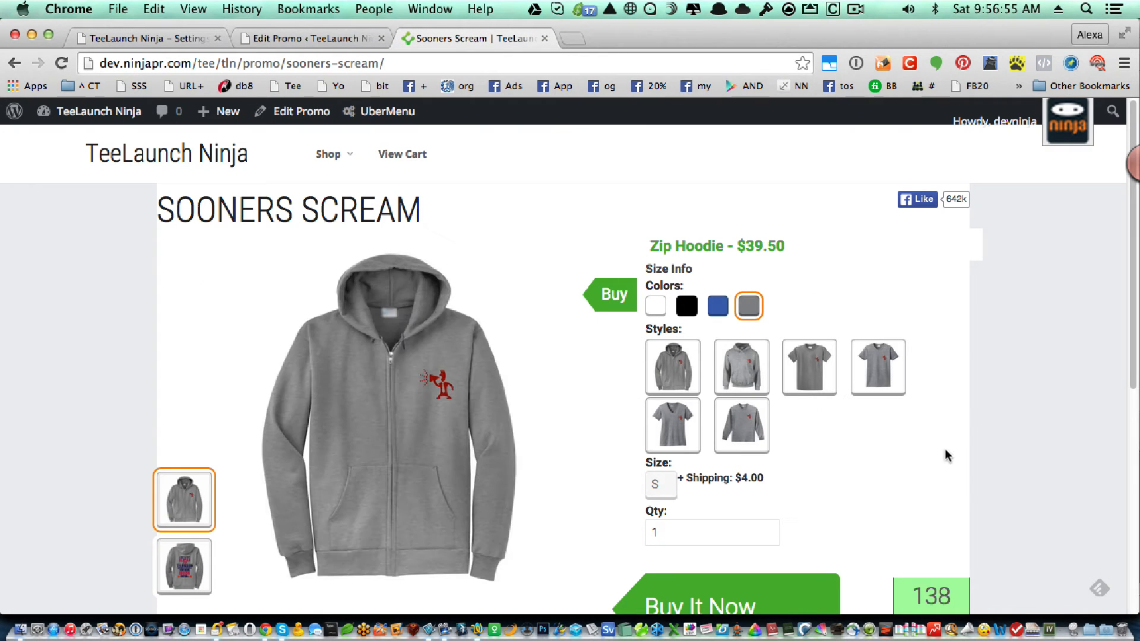
pyautogui.click(61, 64)
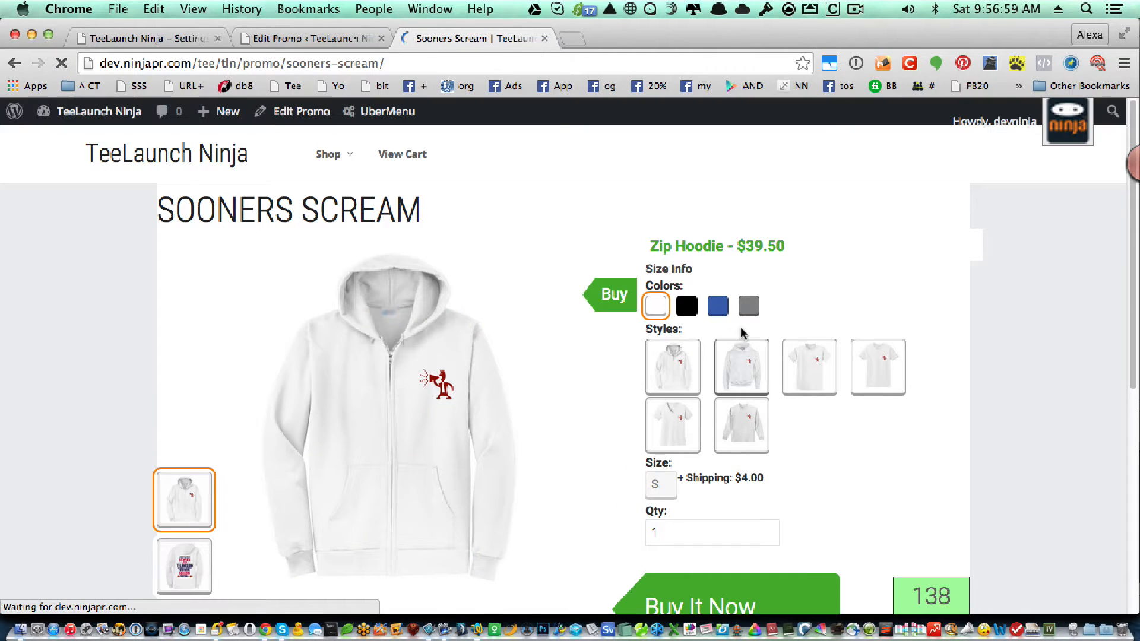
pyautogui.click(749, 306)
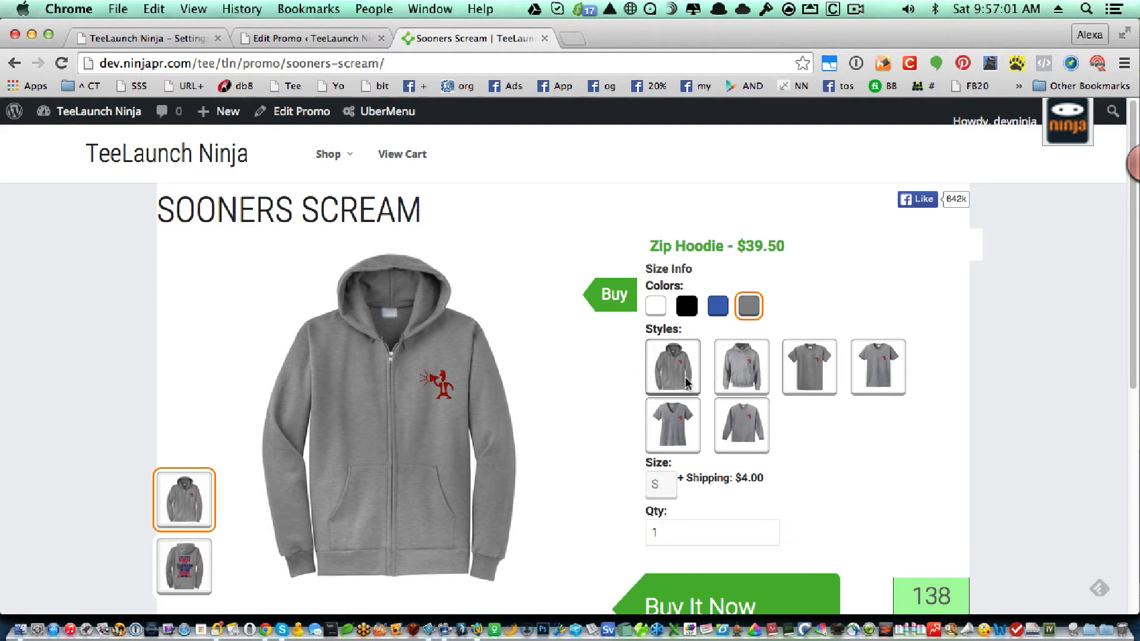
pyautogui.click(663, 484)
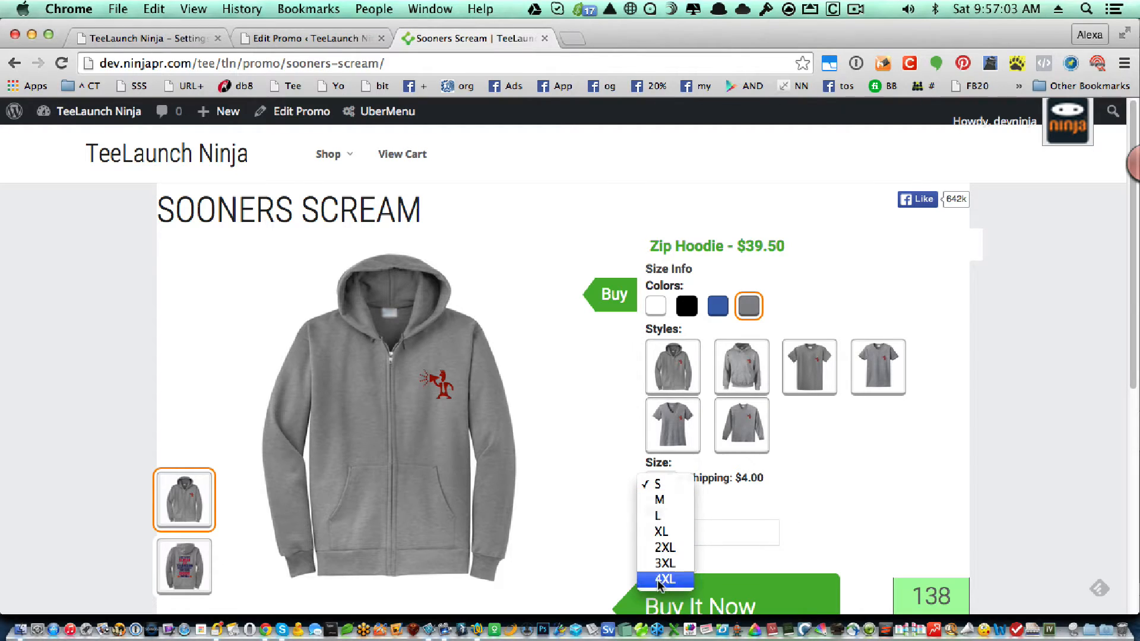
pyautogui.click(664, 548)
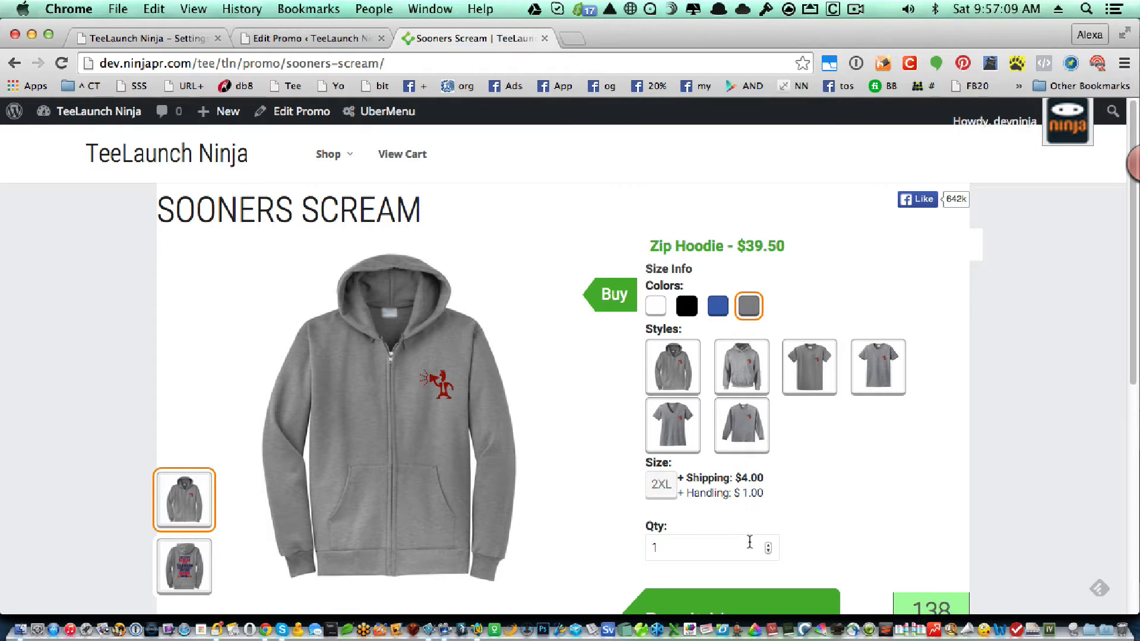
pyautogui.scroll(-1, 732, 565)
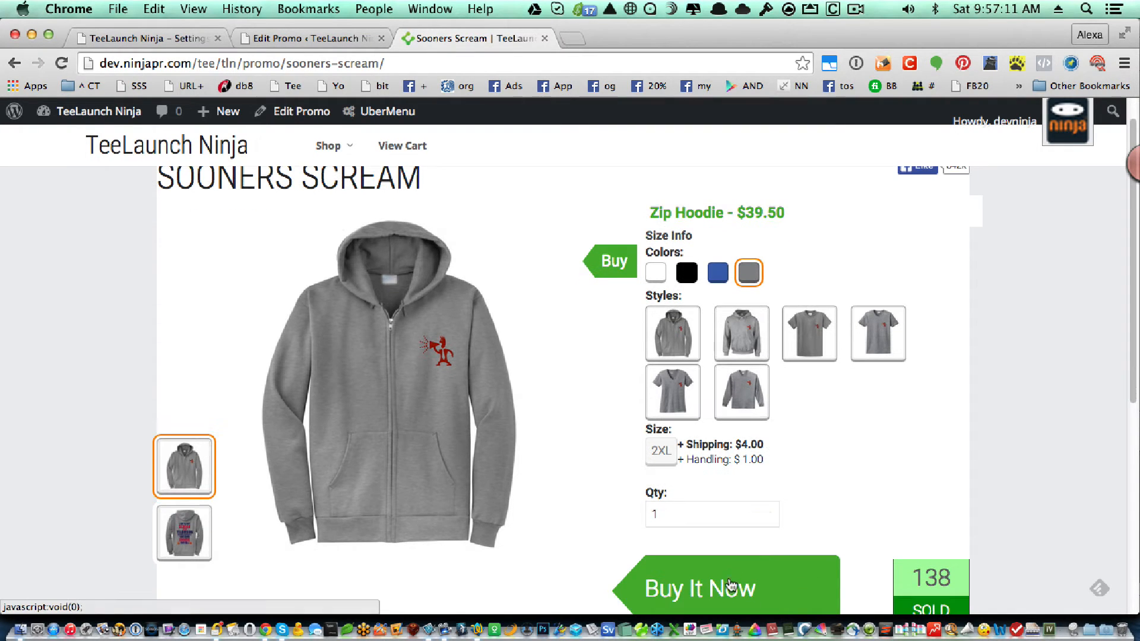
pyautogui.click(731, 590)
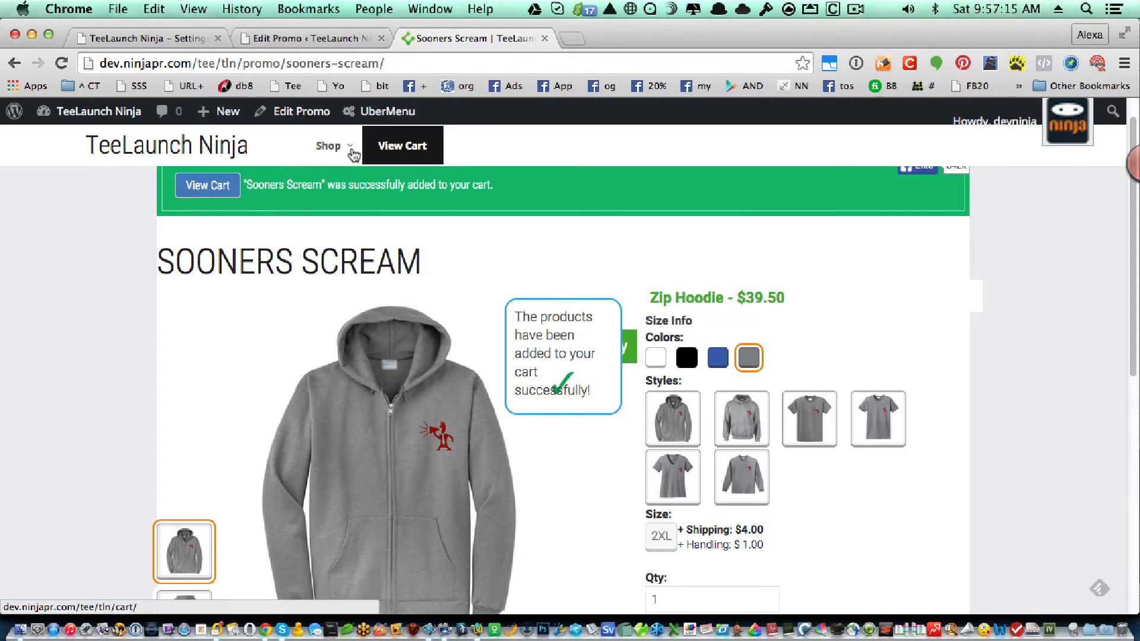
# Step: Return to the School shop category and open the Roll Tide Thang product page
pyautogui.moveTo(336, 162)
pyautogui.click(657, 189)
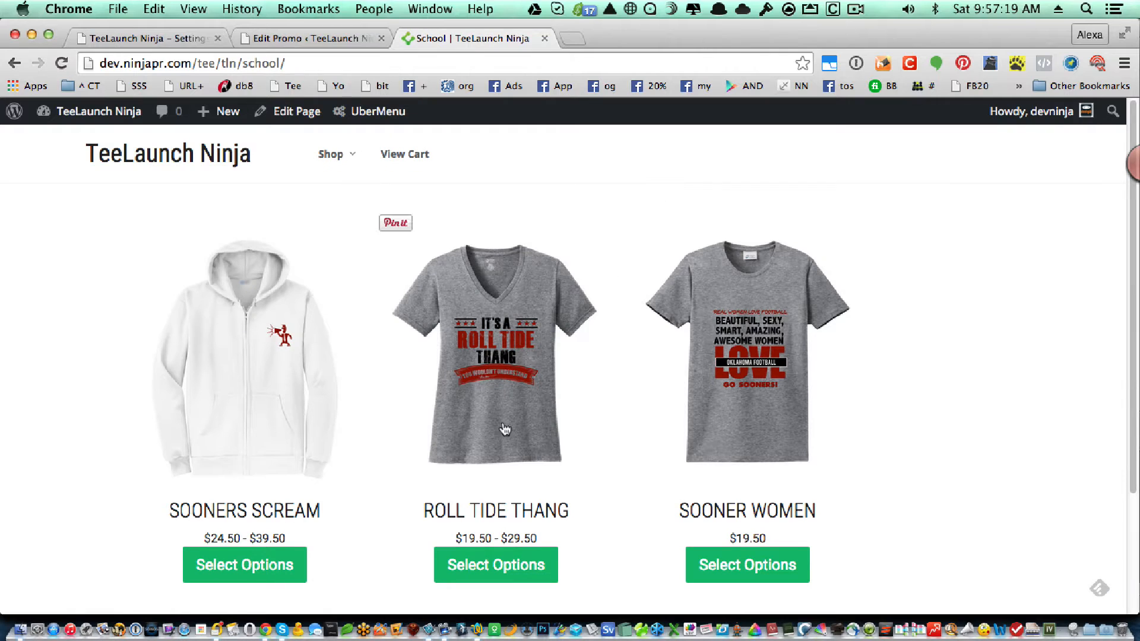
pyautogui.click(509, 404)
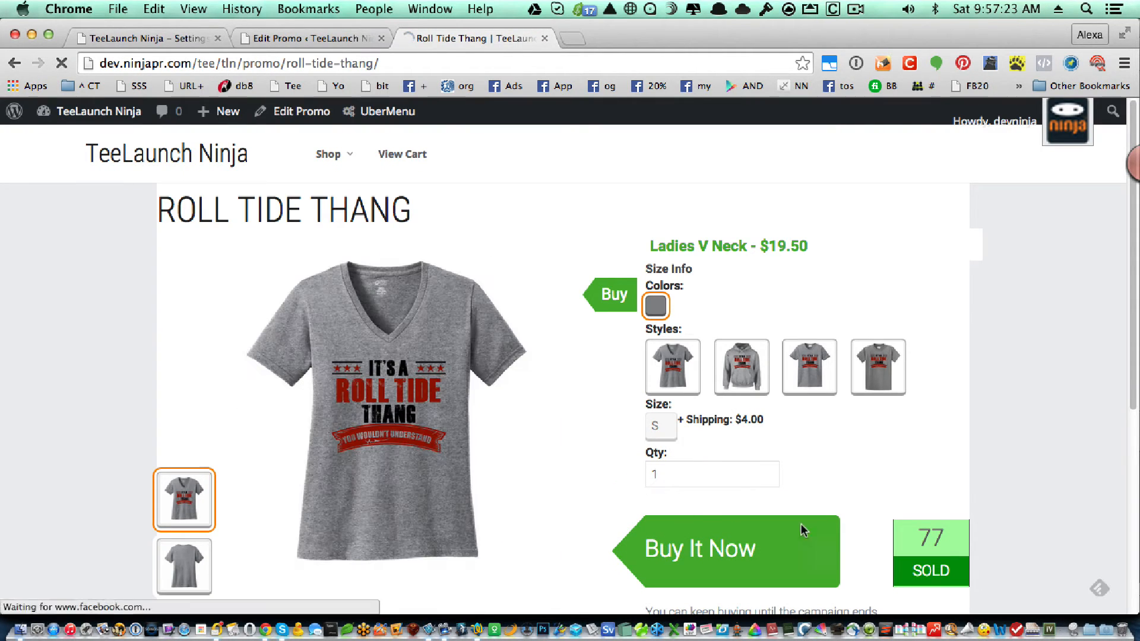
# Step: Add one heather Ladies V Neck of Roll Tide Thang in size S to the cart and review the cart contents
pyautogui.click(735, 554)
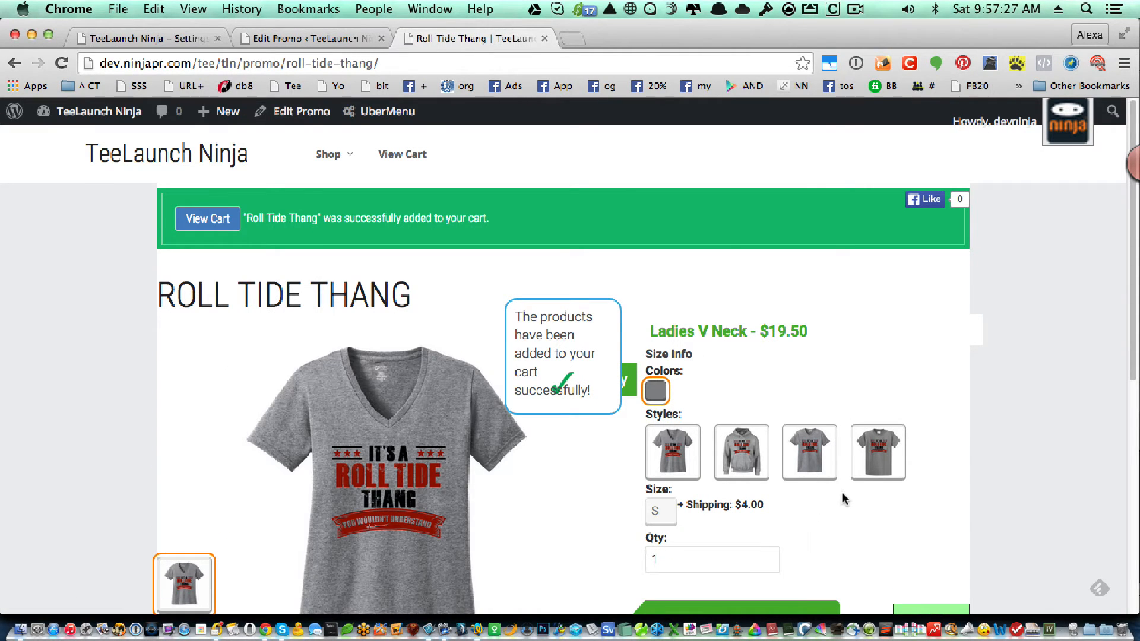
pyautogui.click(407, 173)
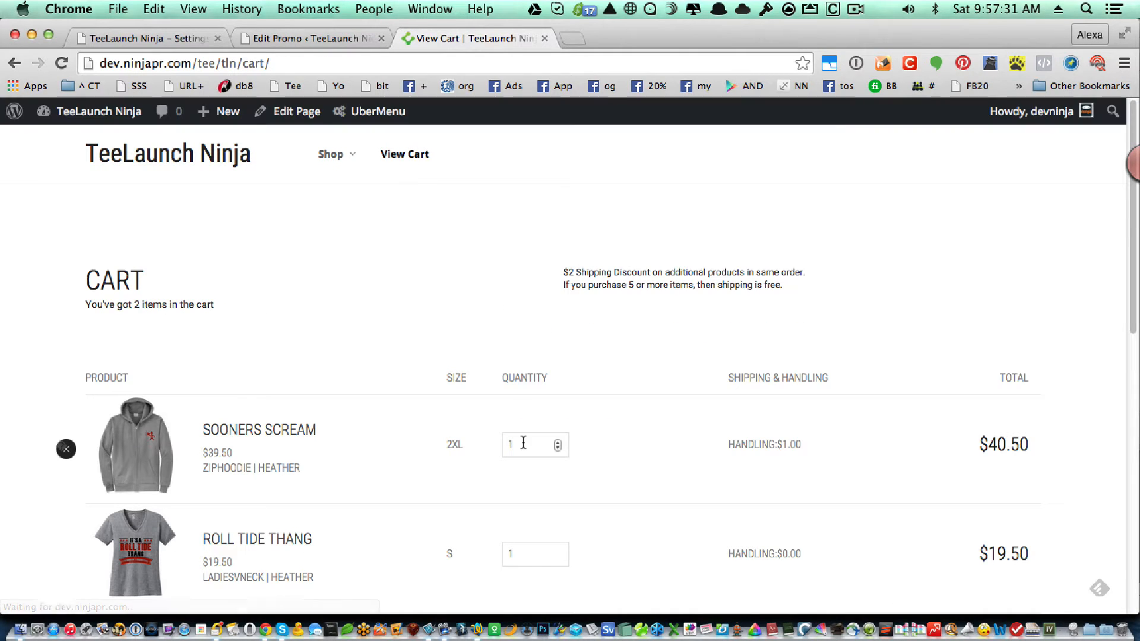
pyautogui.scroll(-3, 522, 443)
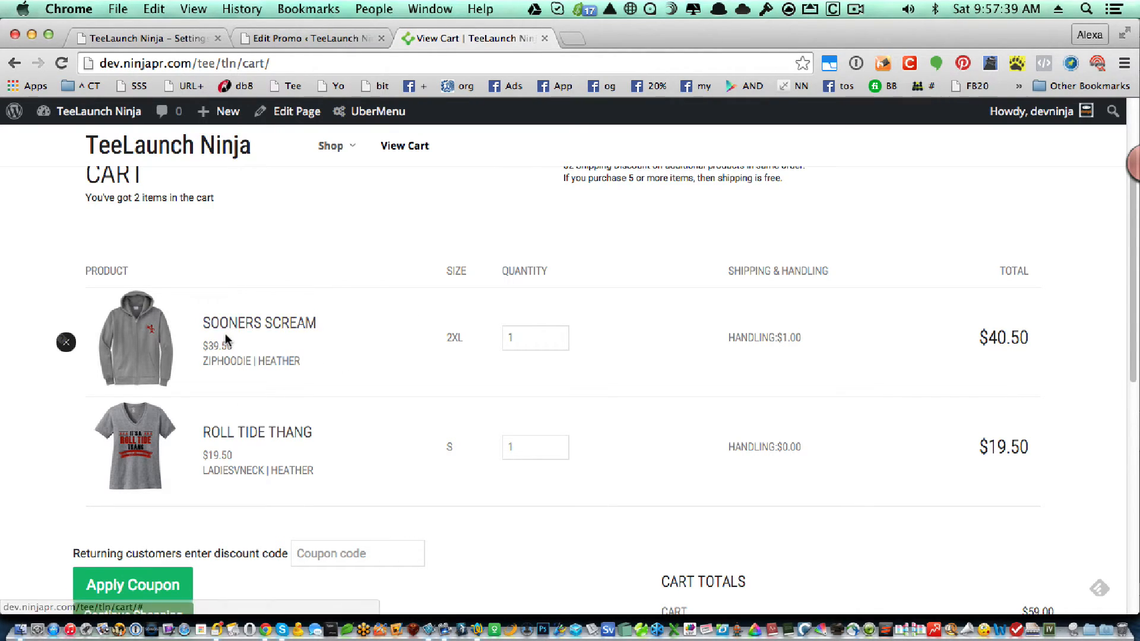
pyautogui.moveTo(161, 339)
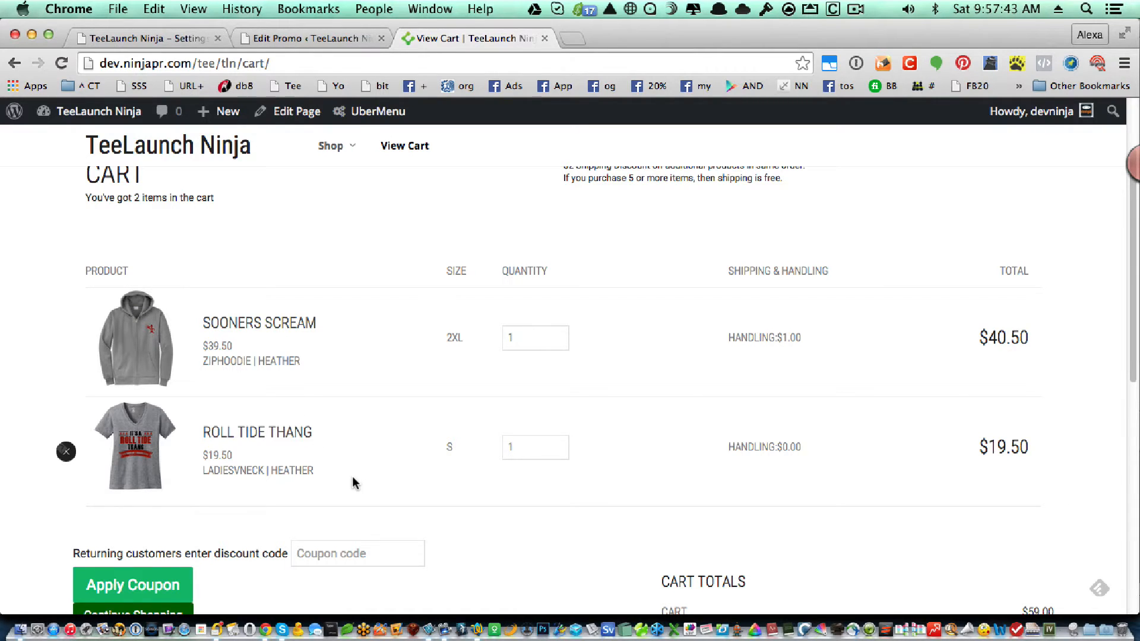
pyautogui.scroll(-1, 360, 484)
pyautogui.scroll(2, 359, 484)
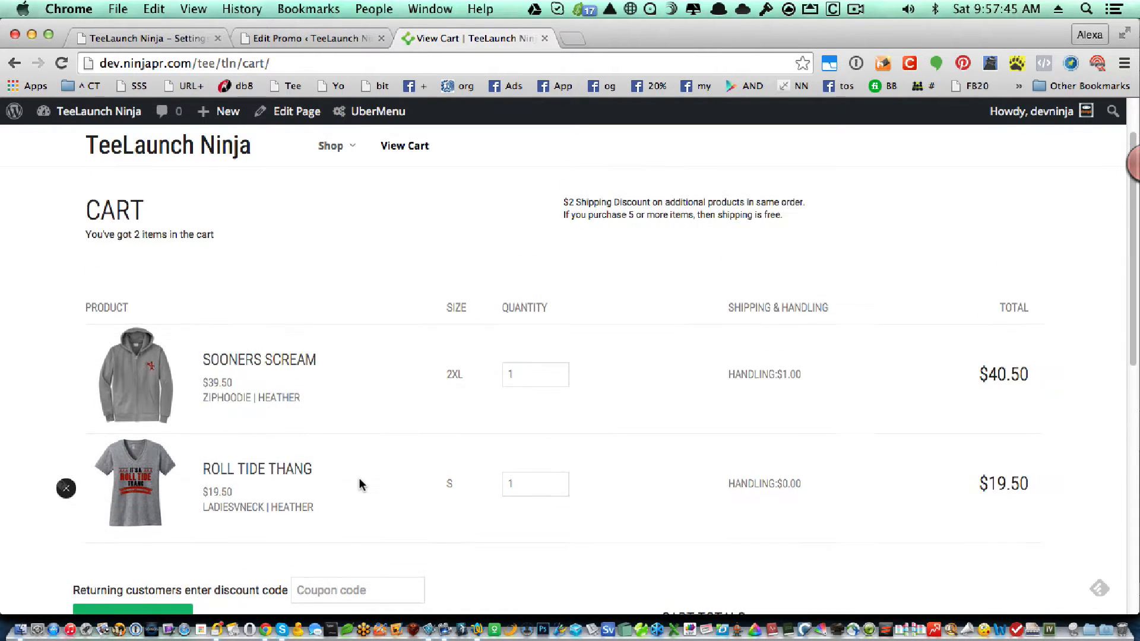
# Step: Return to the Sooners Scream promo editor and set the Sweatshirt style's availability to Show
pyautogui.hotkey('ctrl', 'shift', 'Tab')
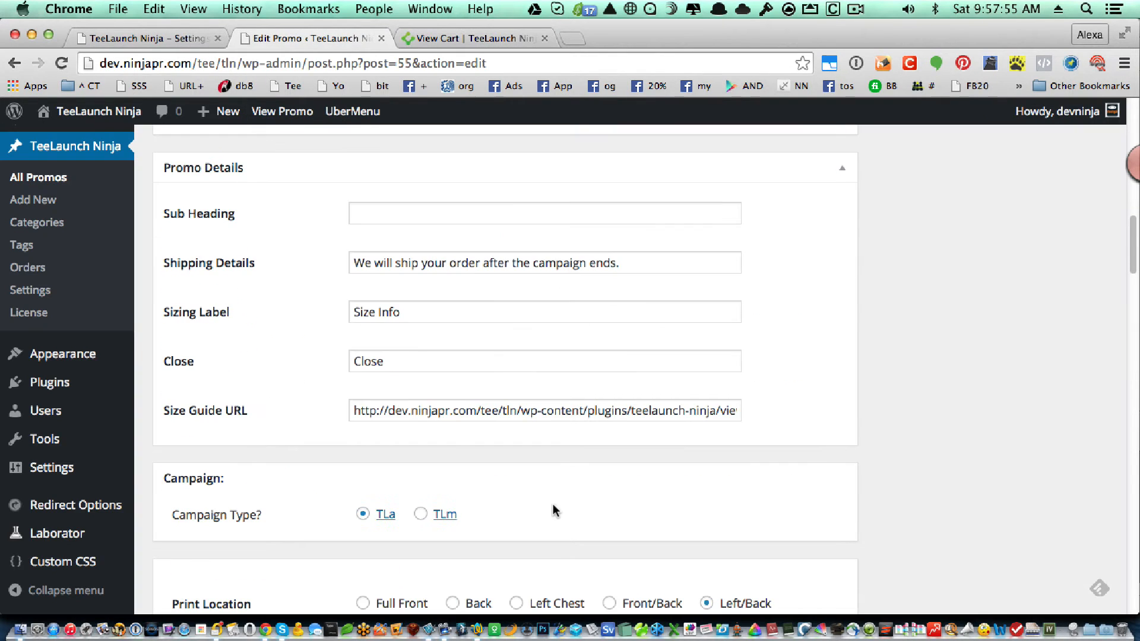
pyautogui.scroll(-8, 607, 494)
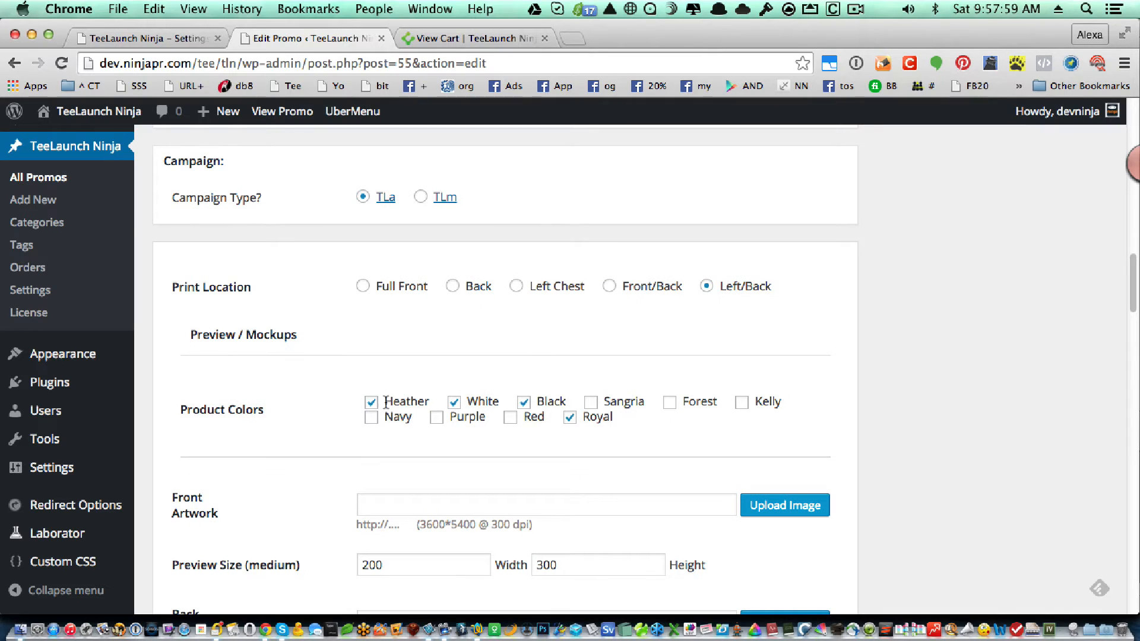
pyautogui.scroll(-10, 649, 426)
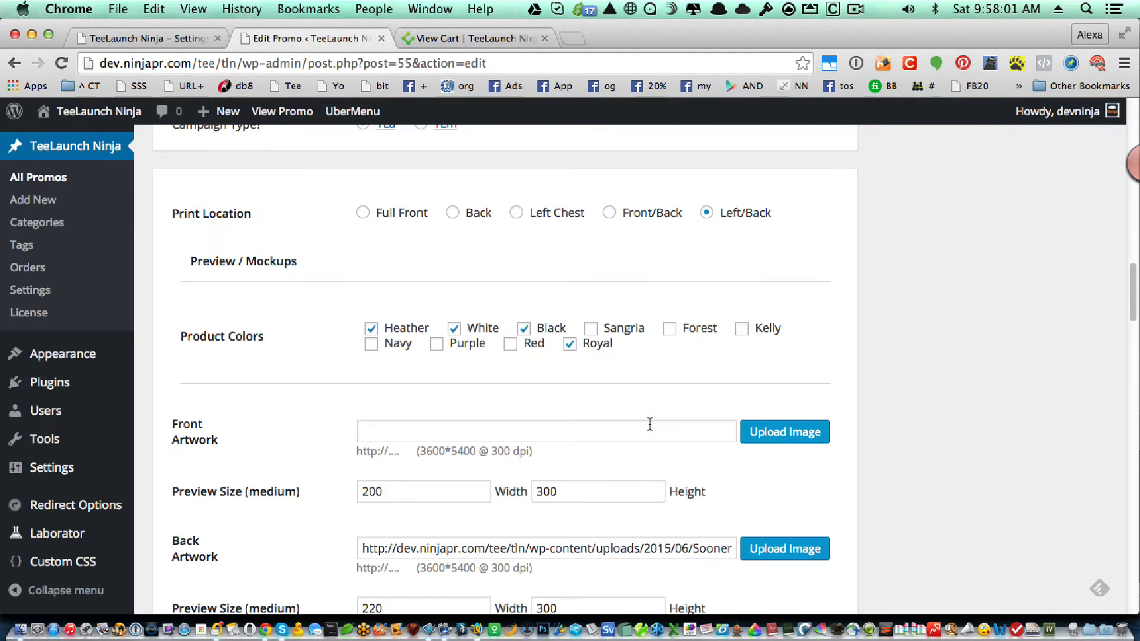
pyautogui.scroll(-1, 650, 423)
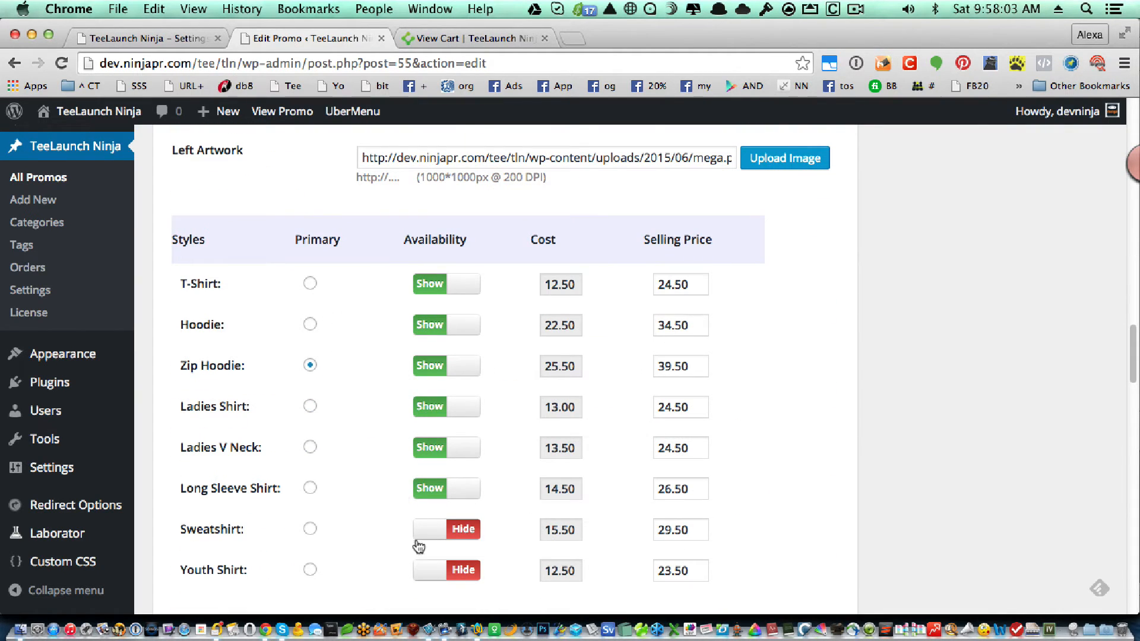
pyautogui.click(455, 534)
# Step: Review the default 1-location and 2-location prices for each product style in the plugin's TLN settings
pyautogui.click(165, 39)
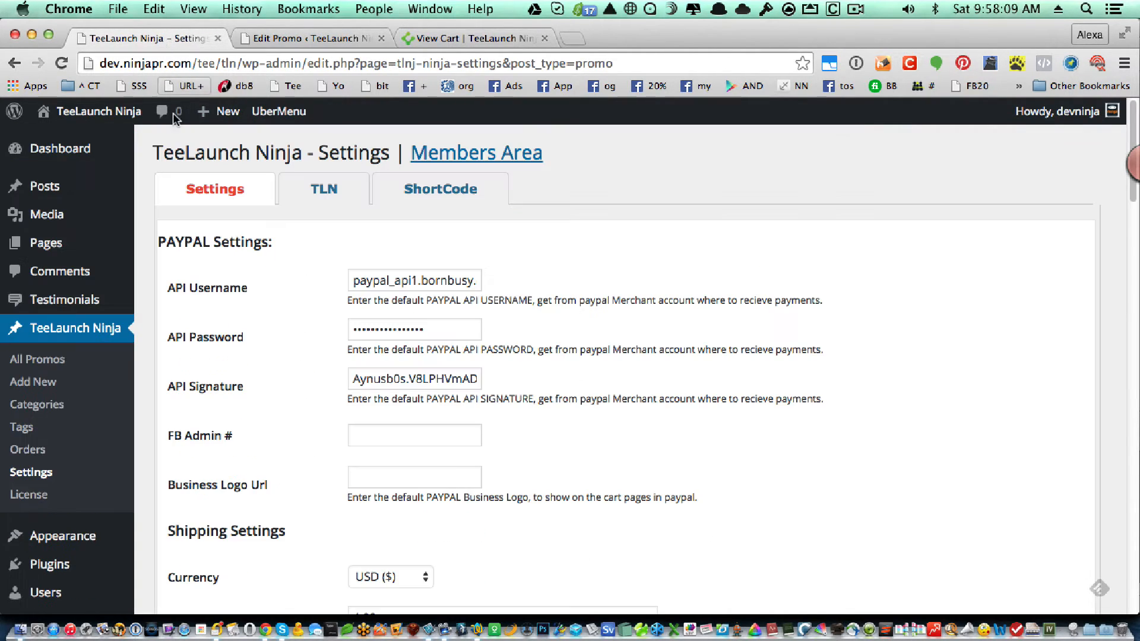
pyautogui.click(344, 196)
pyautogui.scroll(-10, 589, 338)
pyautogui.scroll(-5, 589, 330)
pyautogui.scroll(7, 589, 330)
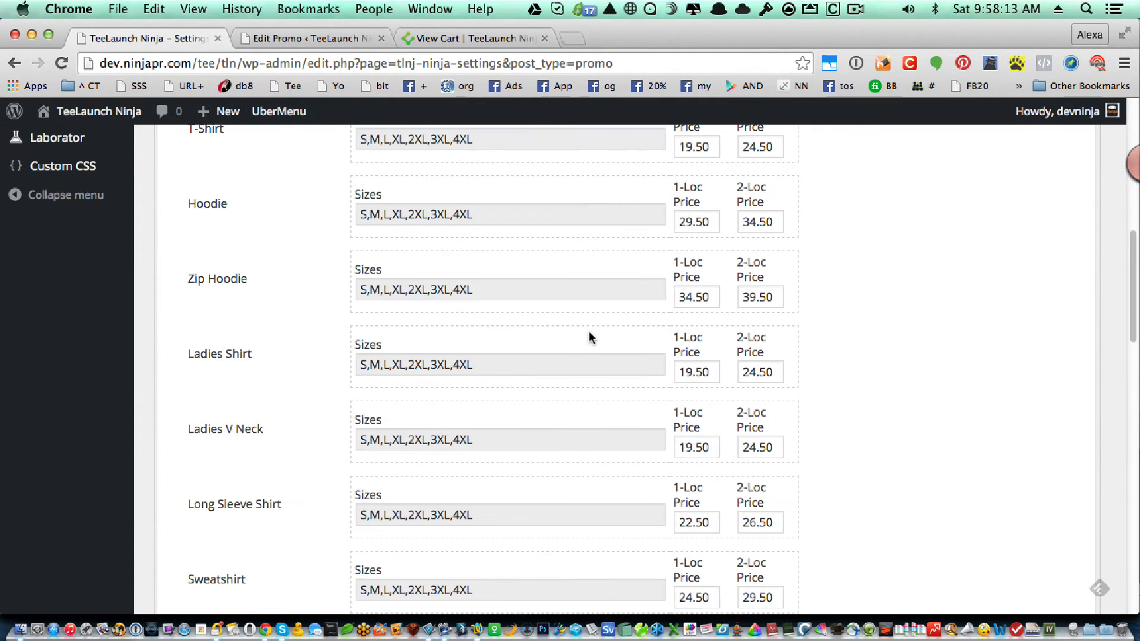
pyautogui.scroll(-1, 807, 443)
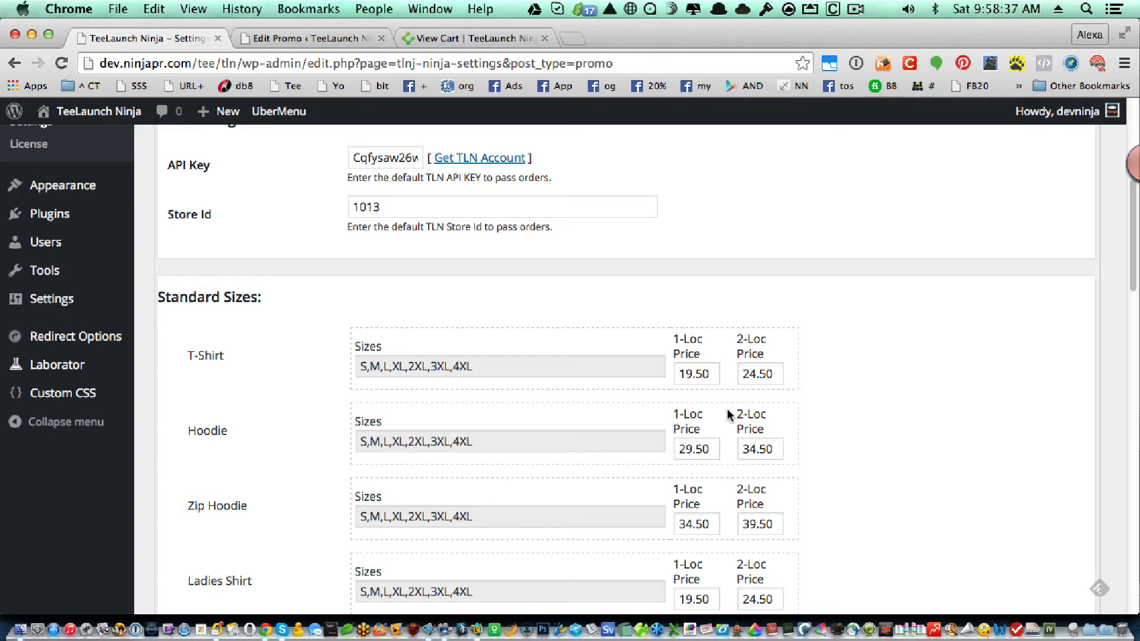
# Step: Examine the cost and selling price of each style in the Sooners Scream promo
pyautogui.click(321, 43)
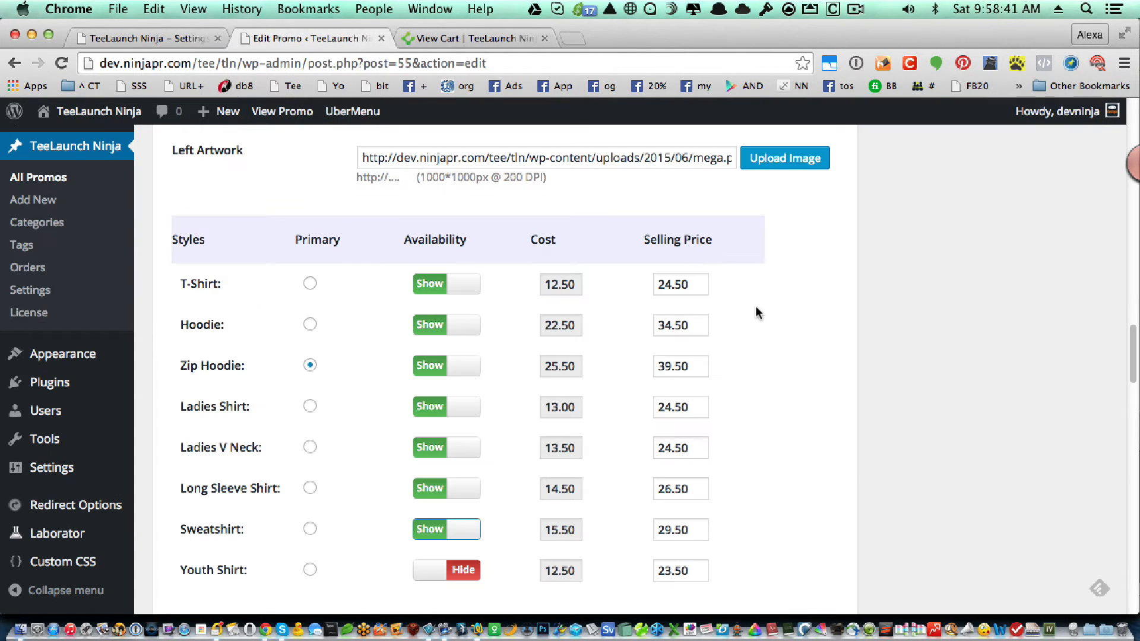
pyautogui.doubleClick(705, 285)
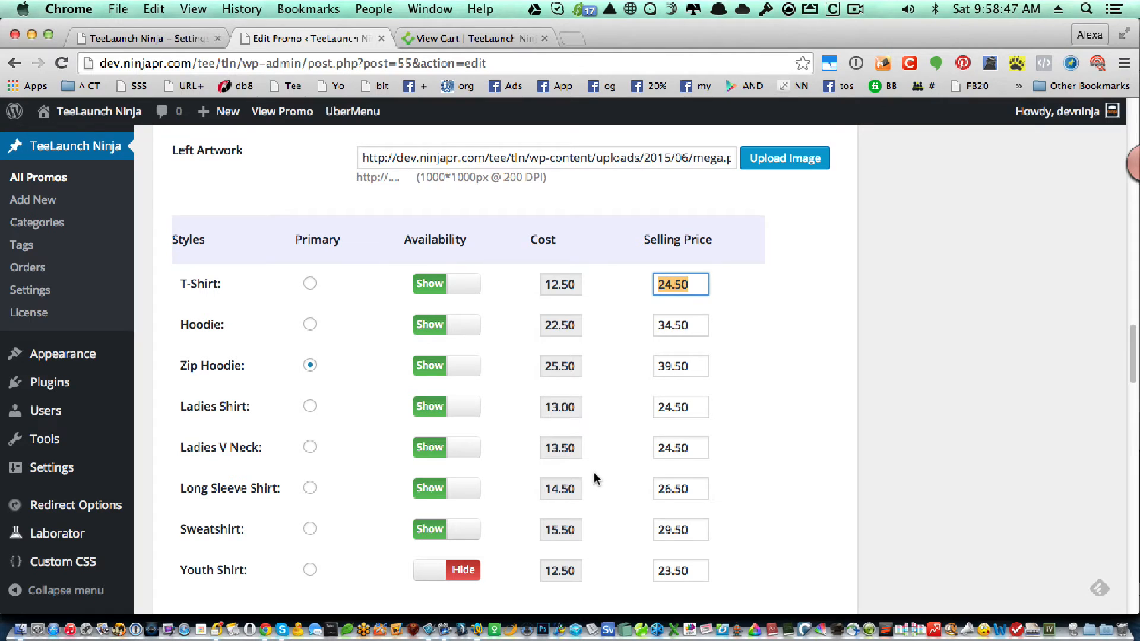
pyautogui.scroll(2, 595, 351)
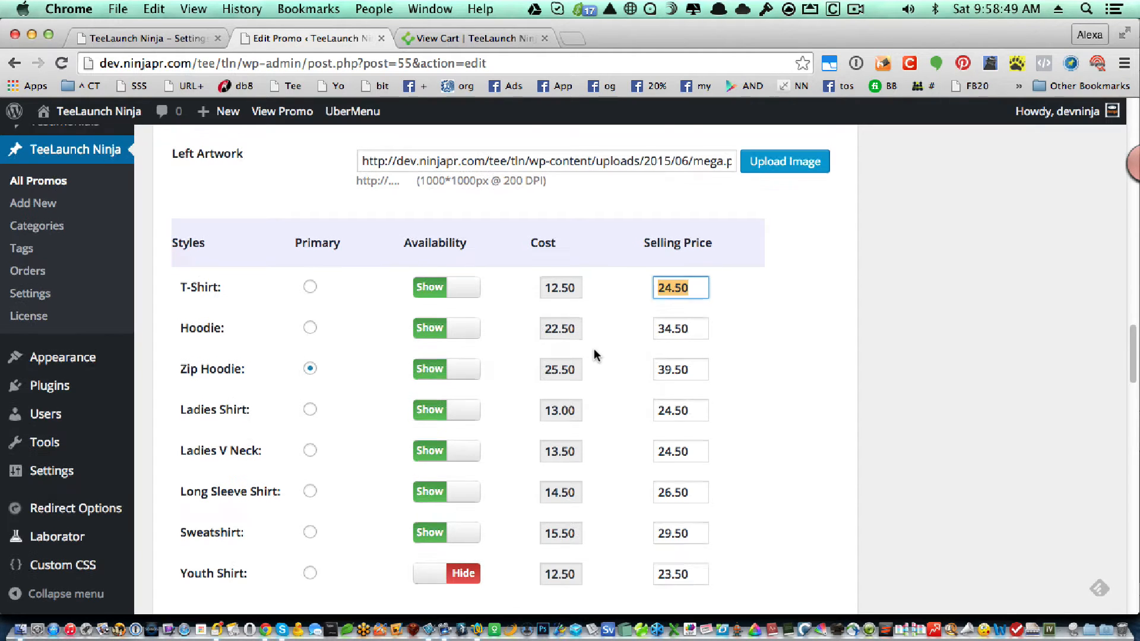
pyautogui.scroll(3, 595, 350)
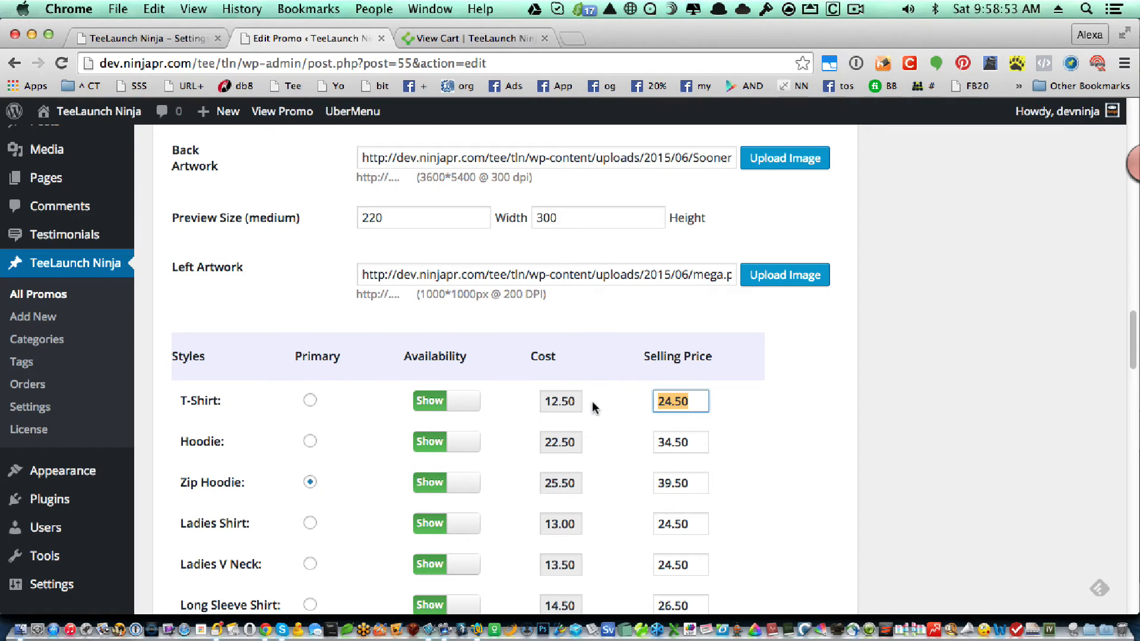
pyautogui.scroll(1, 595, 409)
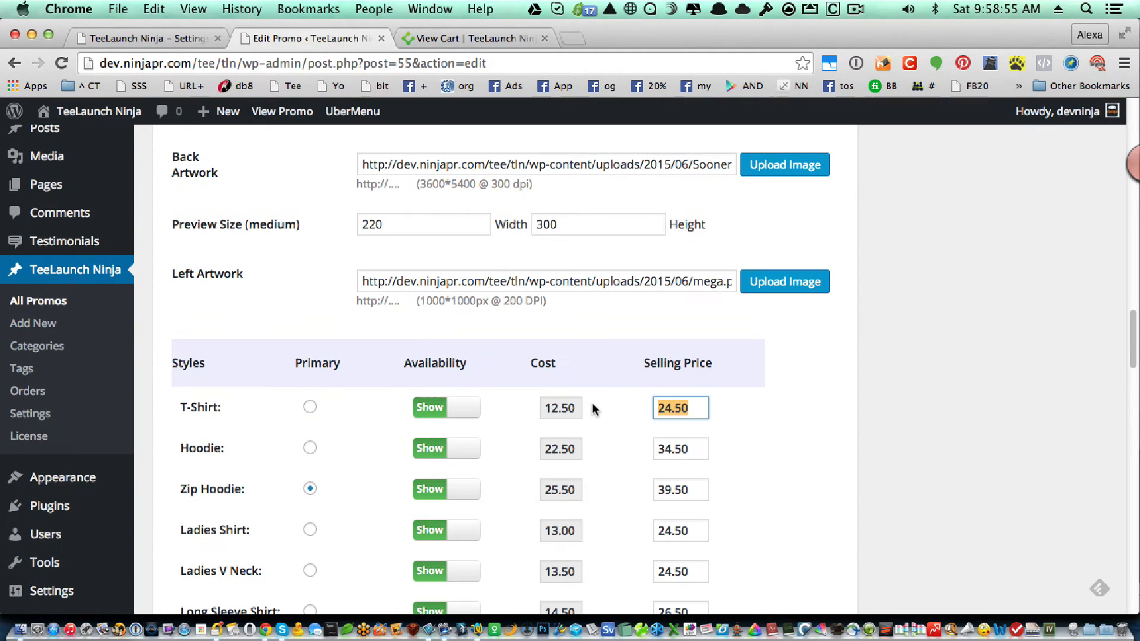
# Step: Switch the promo's print location to Full Front and check the style costs and selling prices
pyautogui.scroll(13, 593, 409)
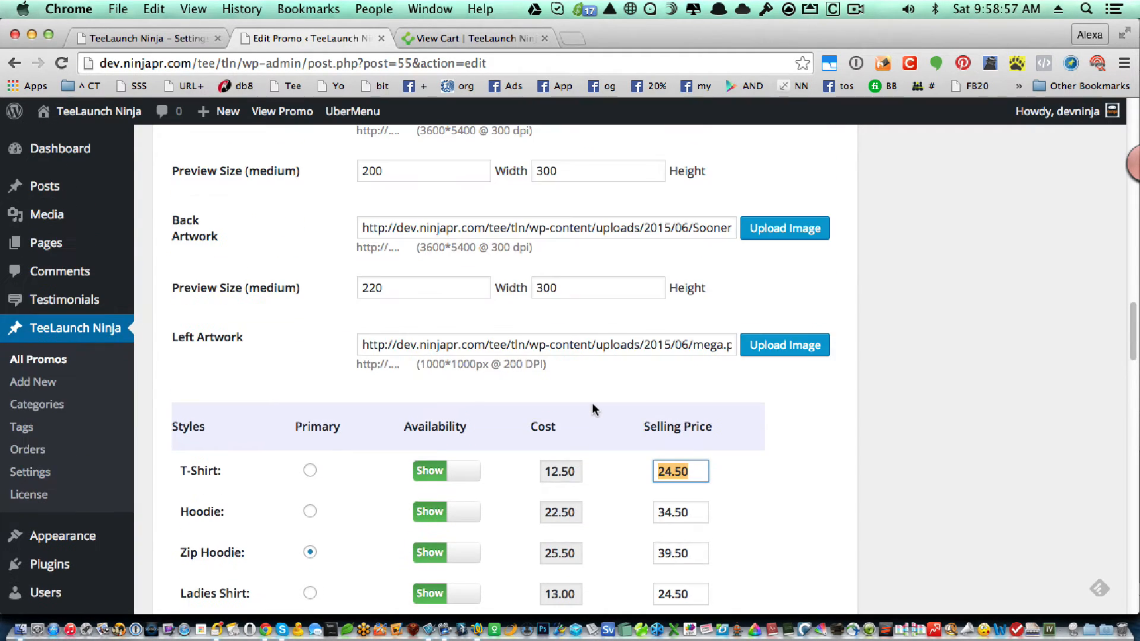
pyautogui.scroll(3, 593, 405)
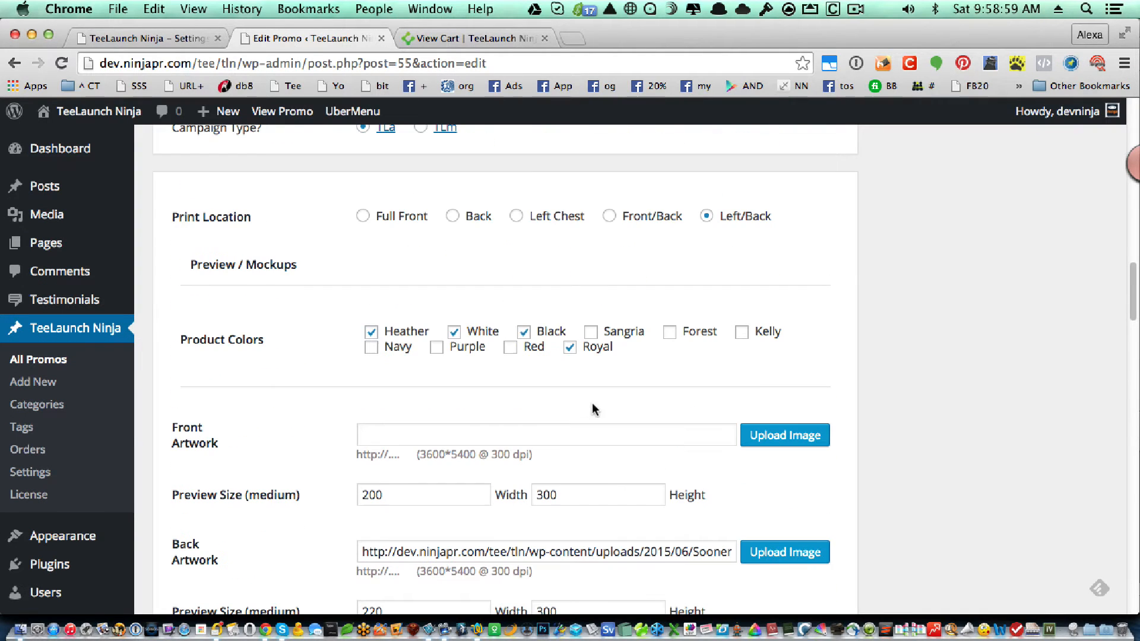
pyautogui.click(363, 217)
pyautogui.scroll(-14, 654, 512)
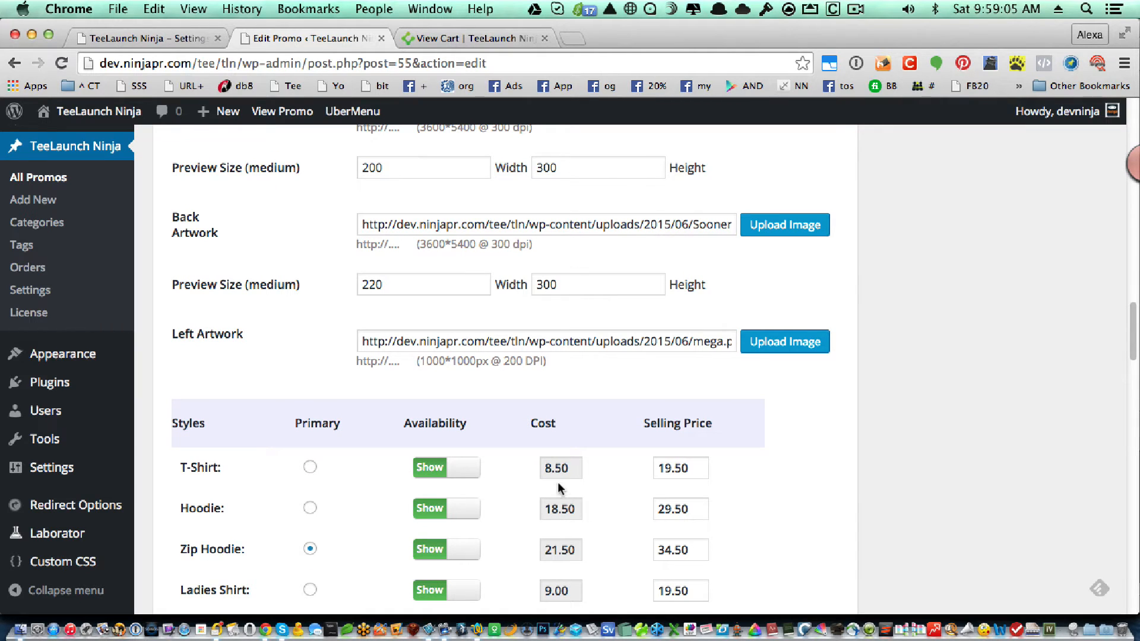
pyautogui.scroll(20, 557, 489)
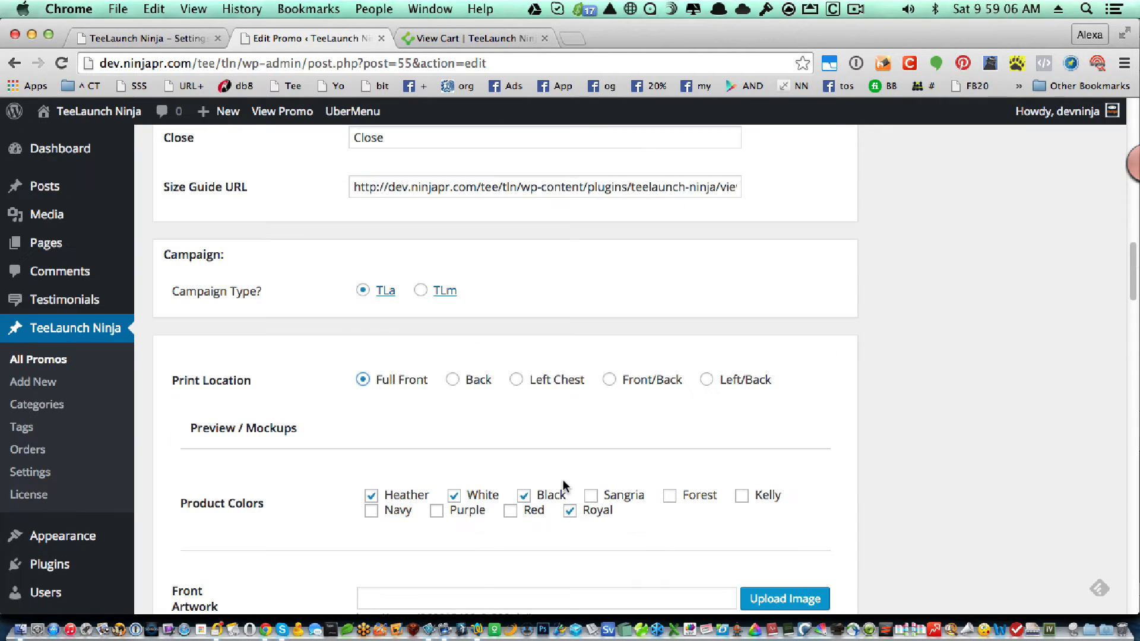
# Step: Set the promo's print location back to Left/Back and check the style prices again
pyautogui.click(714, 383)
pyautogui.scroll(-19, 971, 520)
pyautogui.scroll(-20, 971, 520)
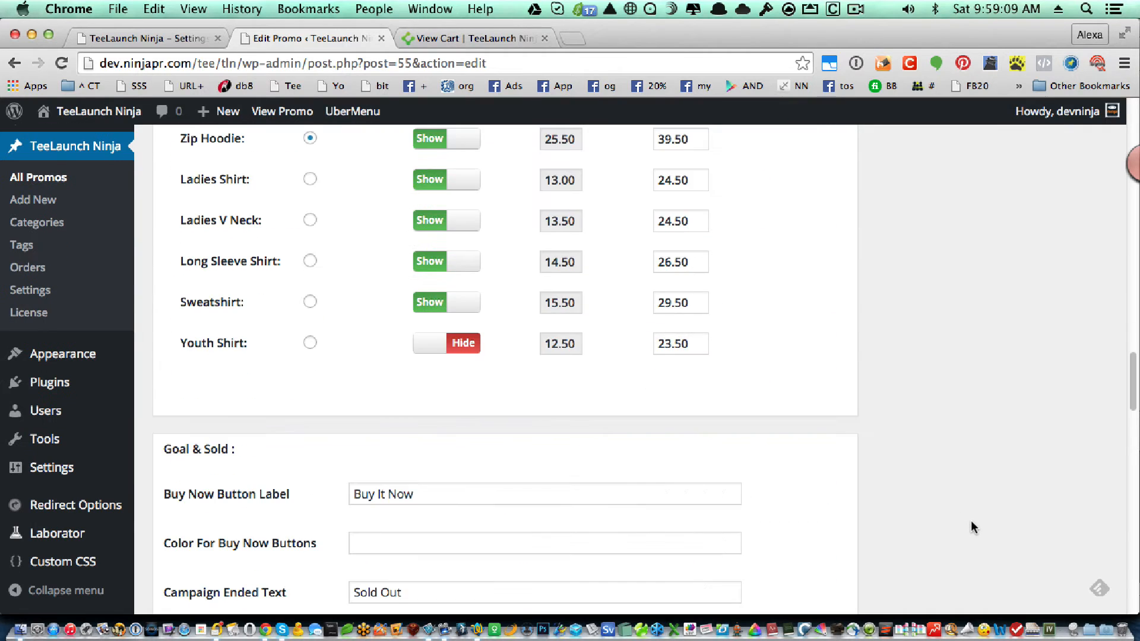
# Step: Review the promo's remaining options, from sales goal, Facebook and contact info to dates and tracking scripts, and return to the promo title
pyautogui.scroll(-8, 952, 484)
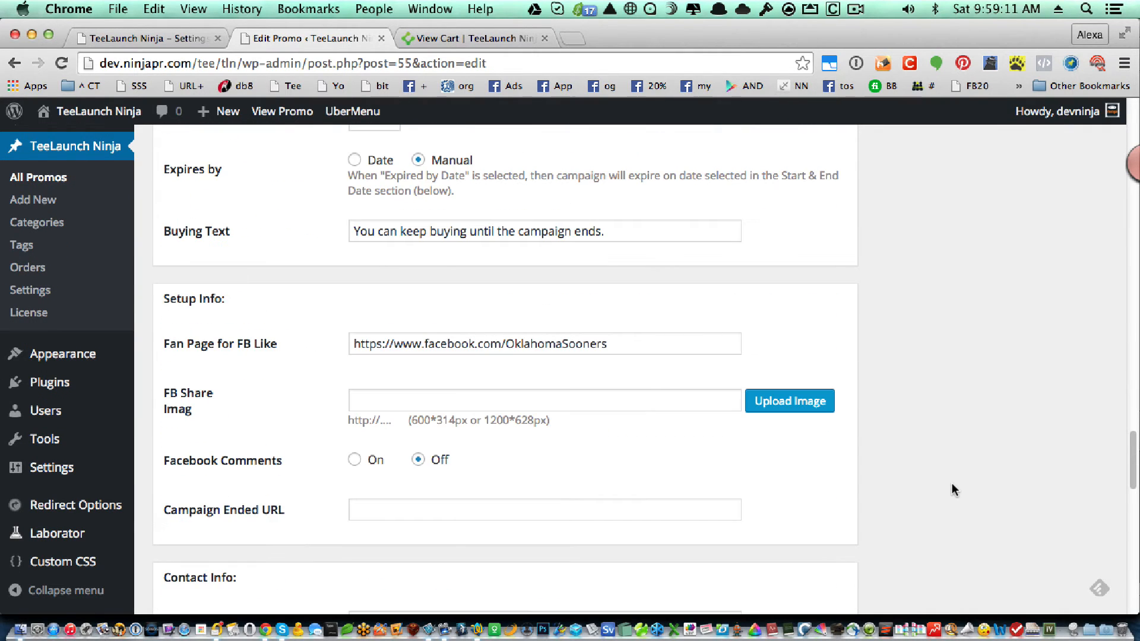
pyautogui.scroll(-6, 952, 484)
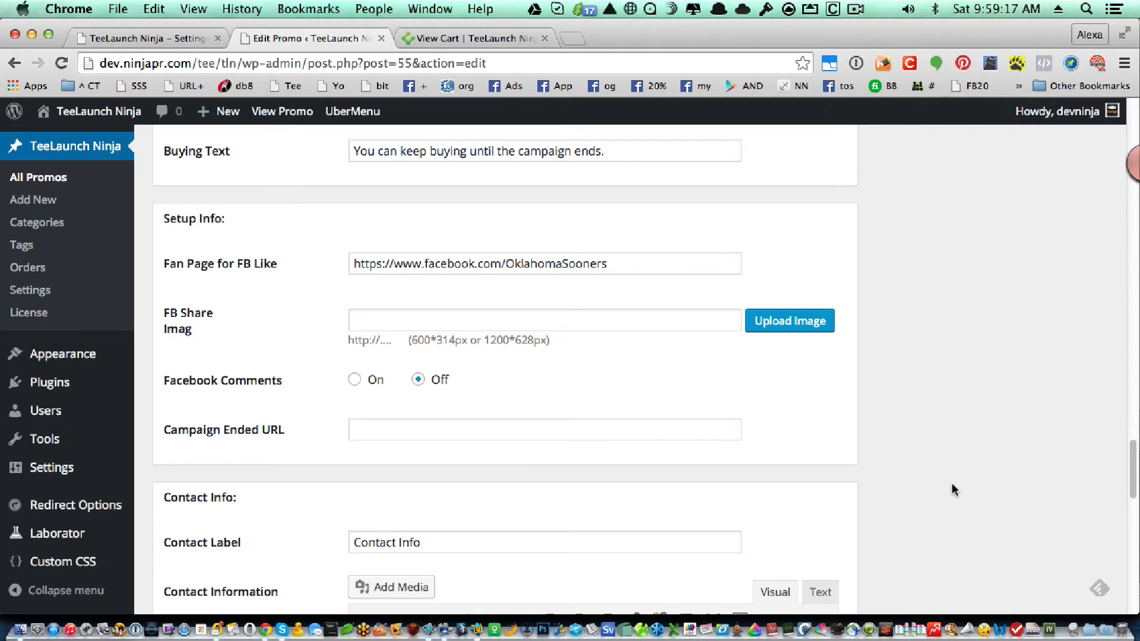
pyautogui.scroll(-12, 953, 484)
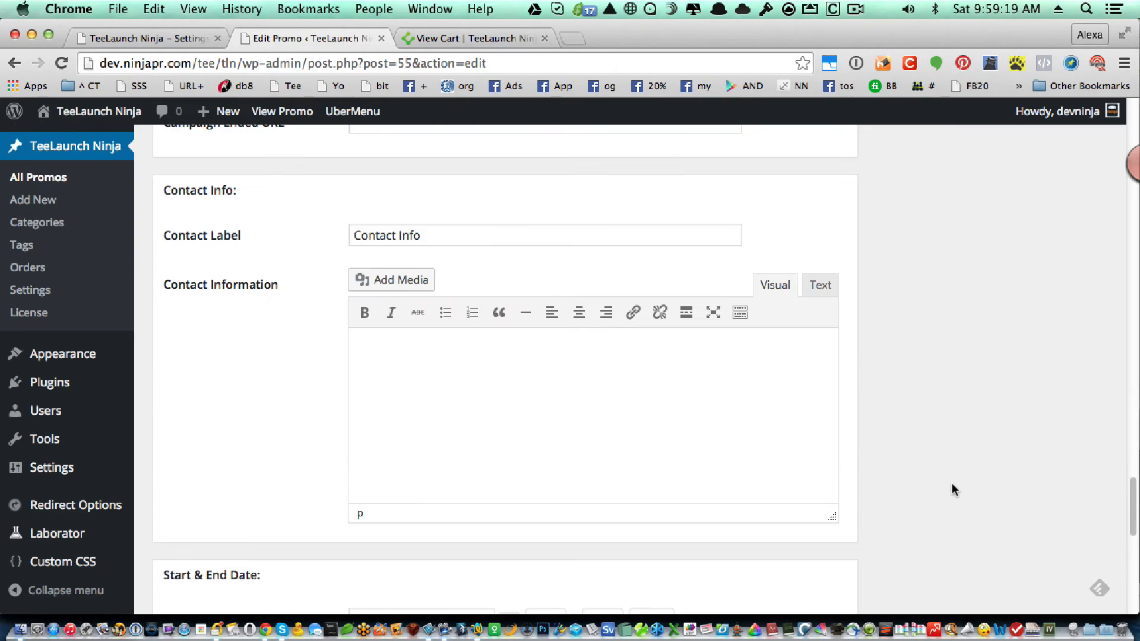
pyautogui.scroll(-18, 952, 484)
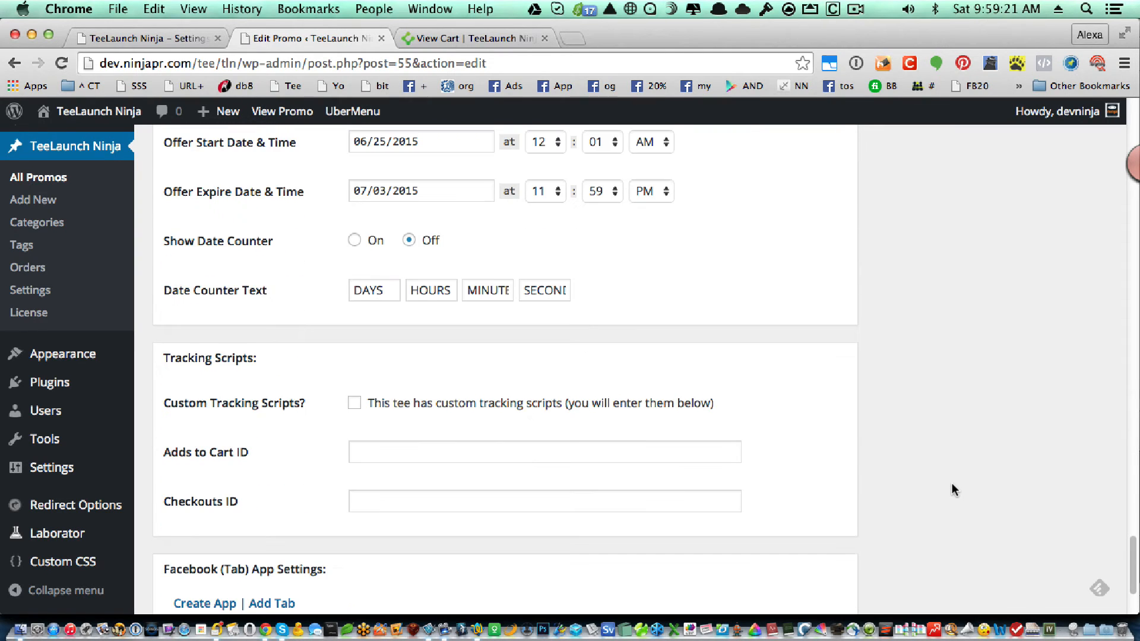
pyautogui.scroll(-5, 953, 490)
pyautogui.scroll(-1, 953, 490)
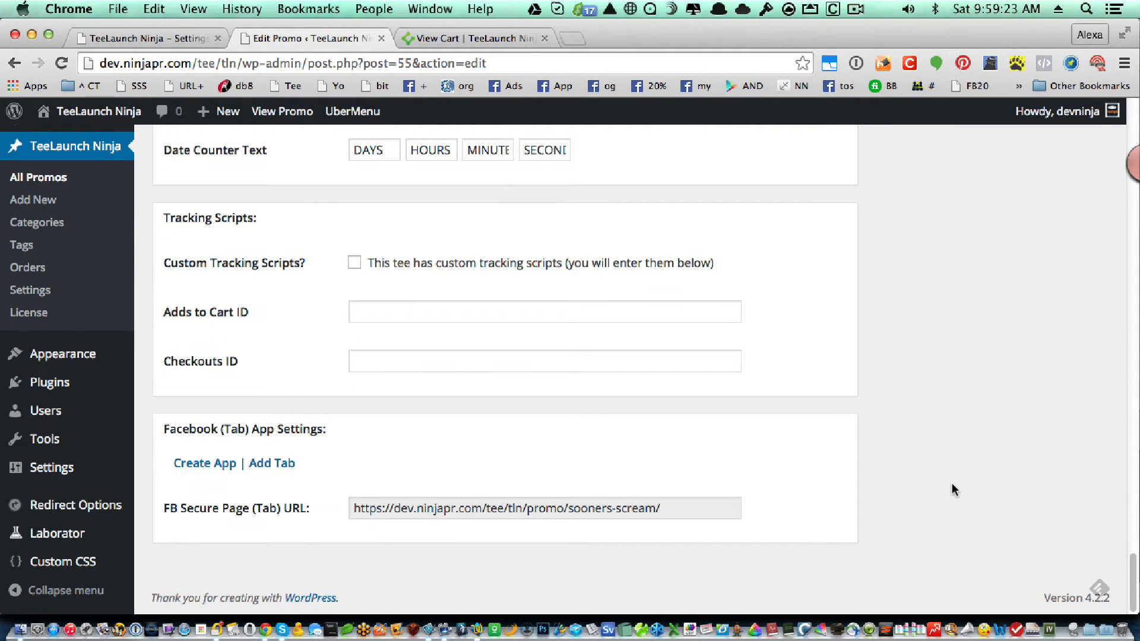
pyautogui.scroll(20, 953, 484)
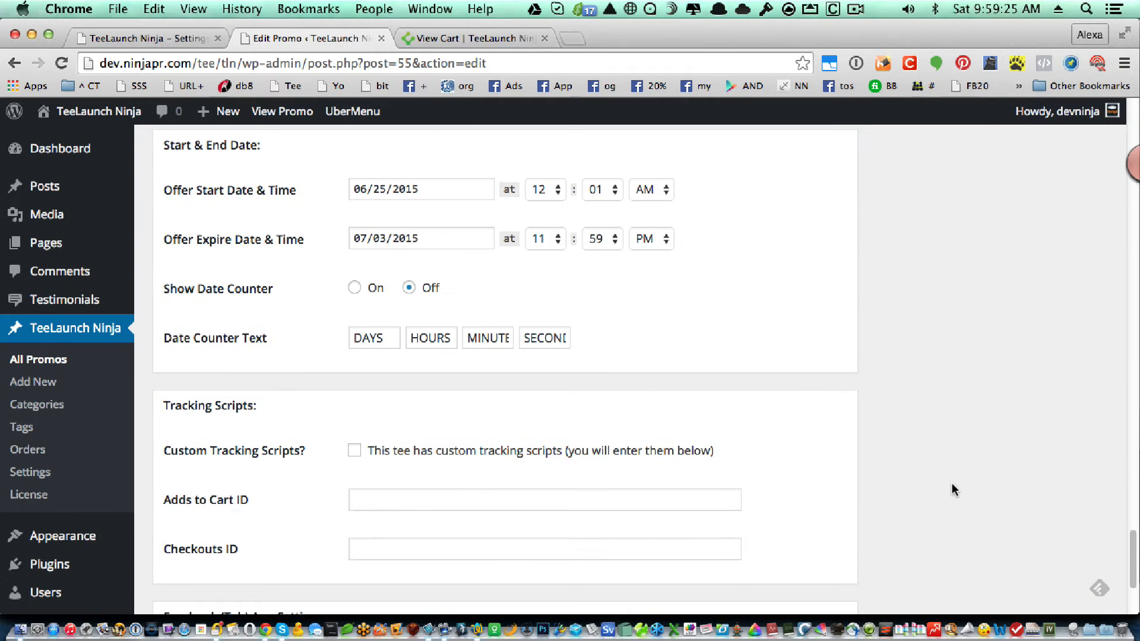
pyautogui.scroll(15, 952, 484)
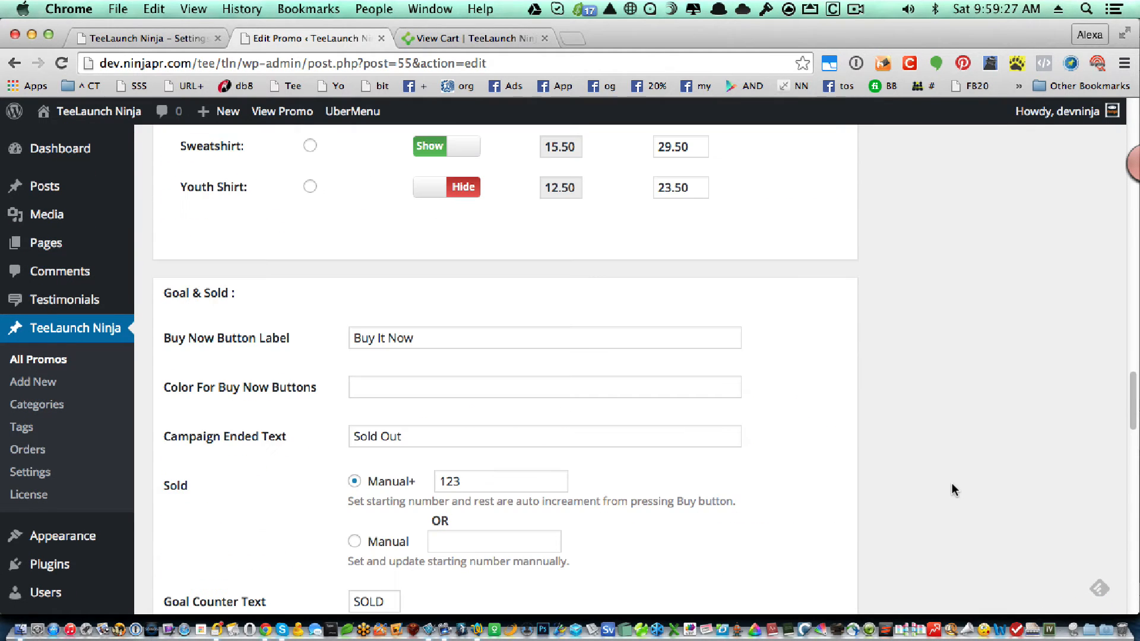
pyautogui.scroll(8, 952, 490)
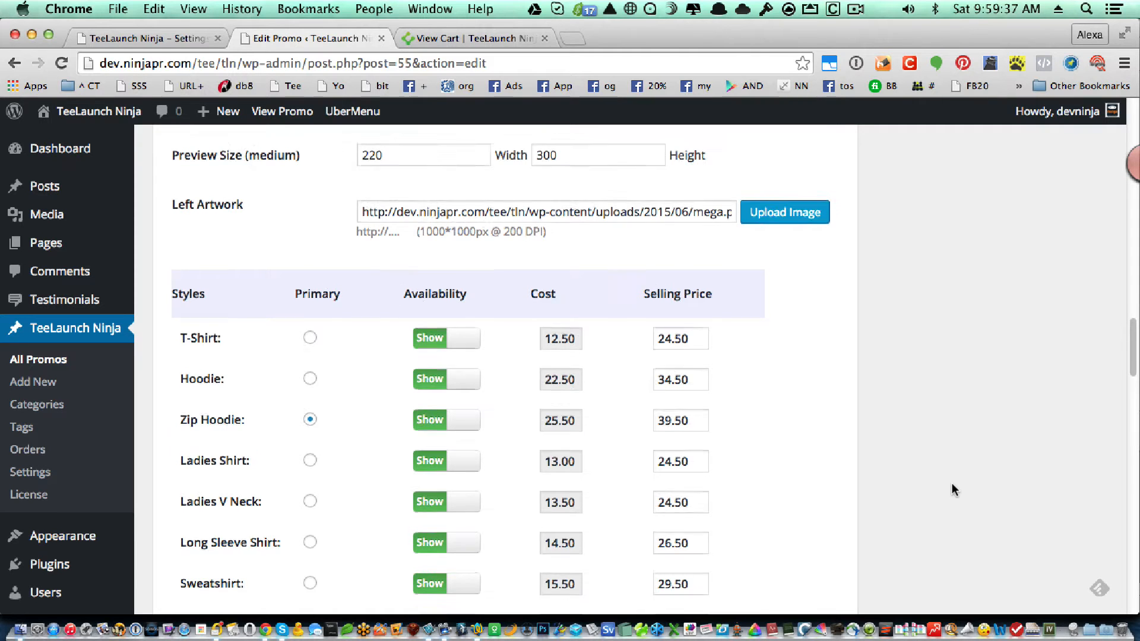
pyautogui.scroll(5, 952, 483)
pyautogui.scroll(10, 952, 482)
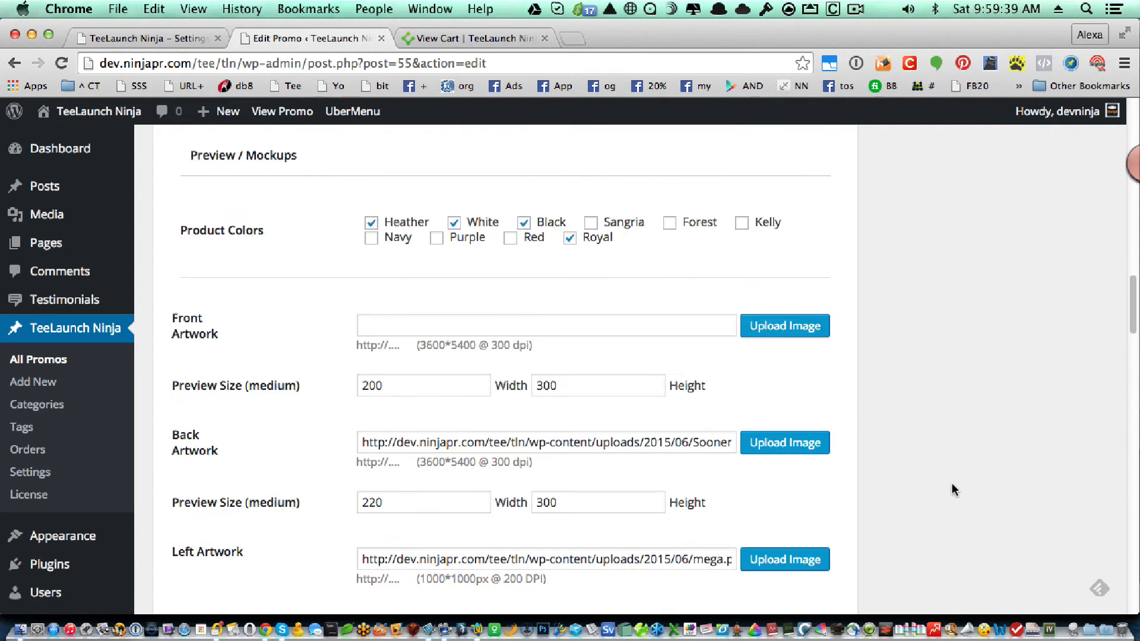
pyautogui.scroll(2, 953, 490)
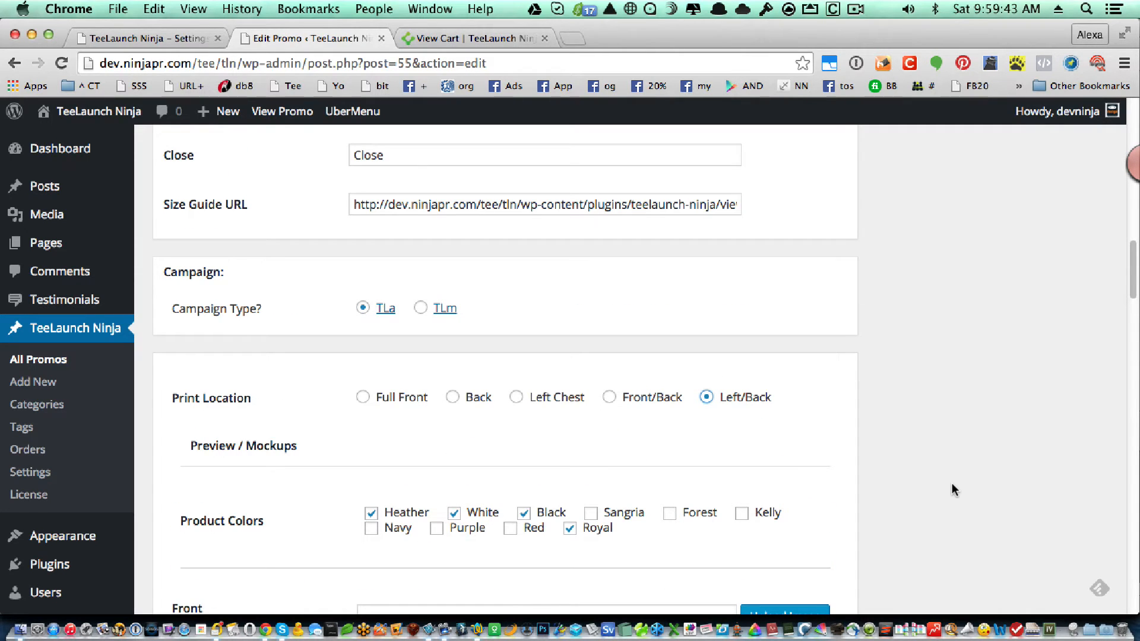
pyautogui.scroll(7, 952, 484)
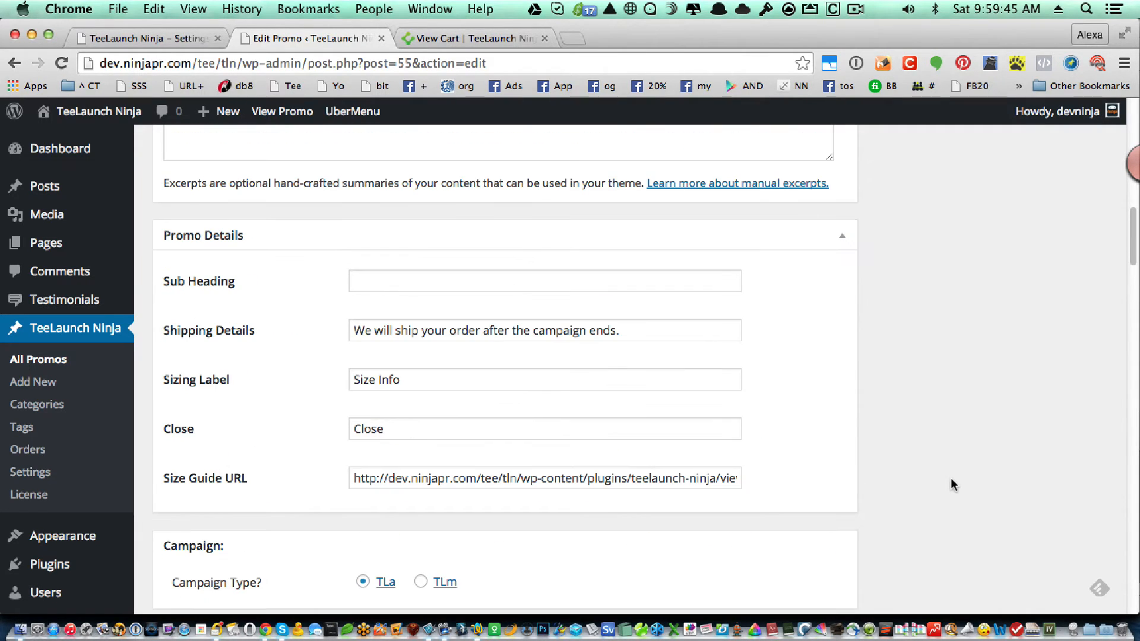
pyautogui.scroll(8, 952, 486)
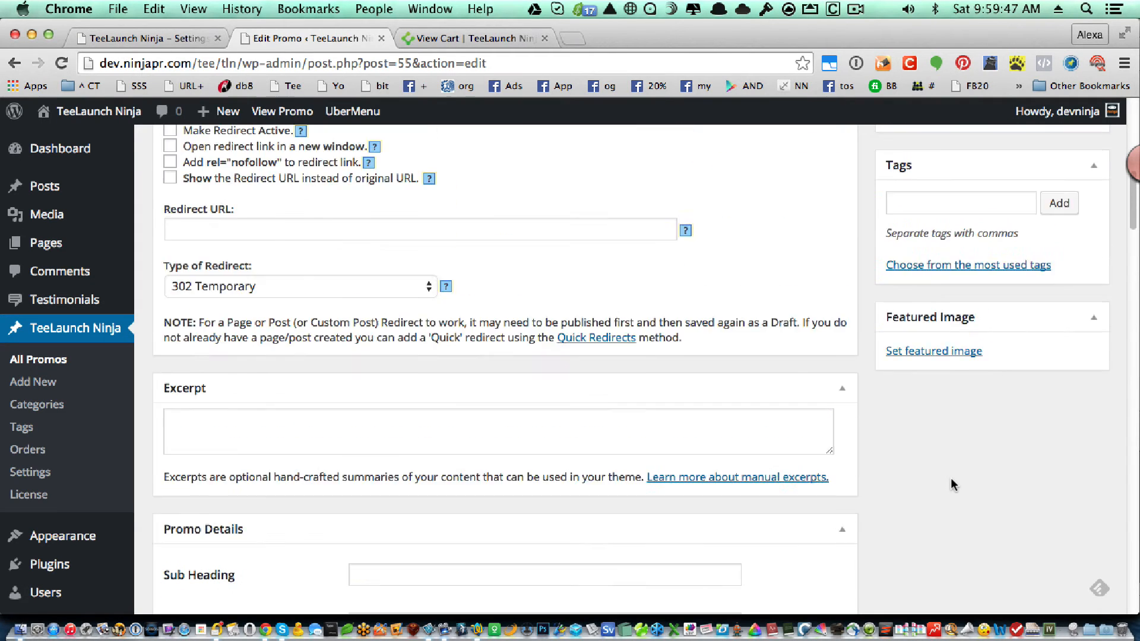
pyautogui.scroll(15, 952, 485)
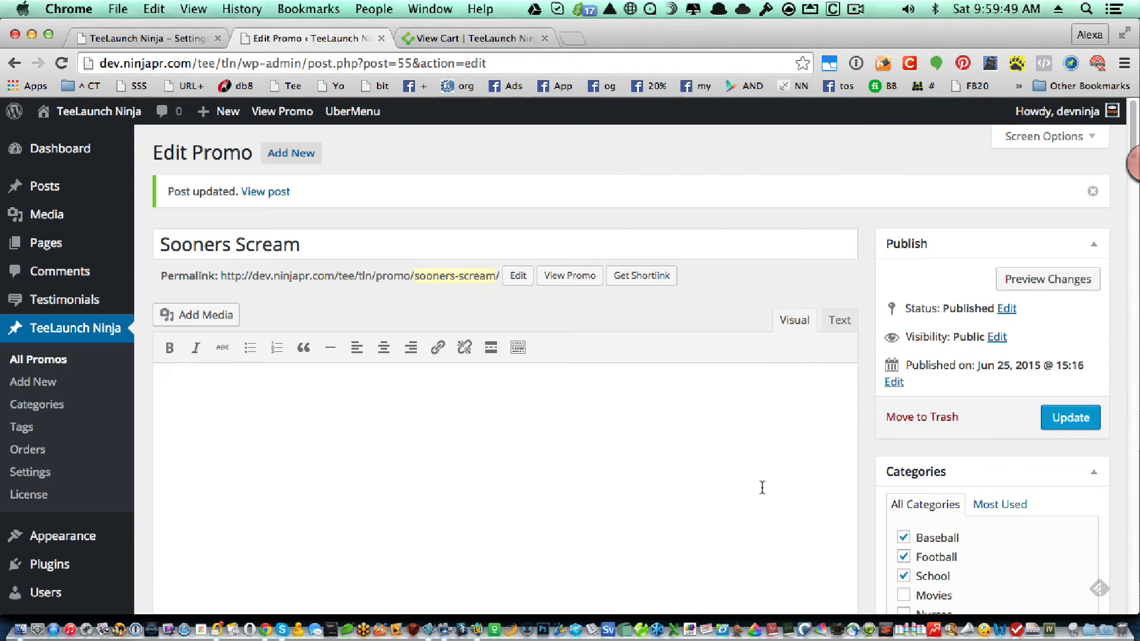
# Step: Check the storefront's shop categories, and review the Sooners Scream promo's categories, campaign type and print location
pyautogui.click(462, 45)
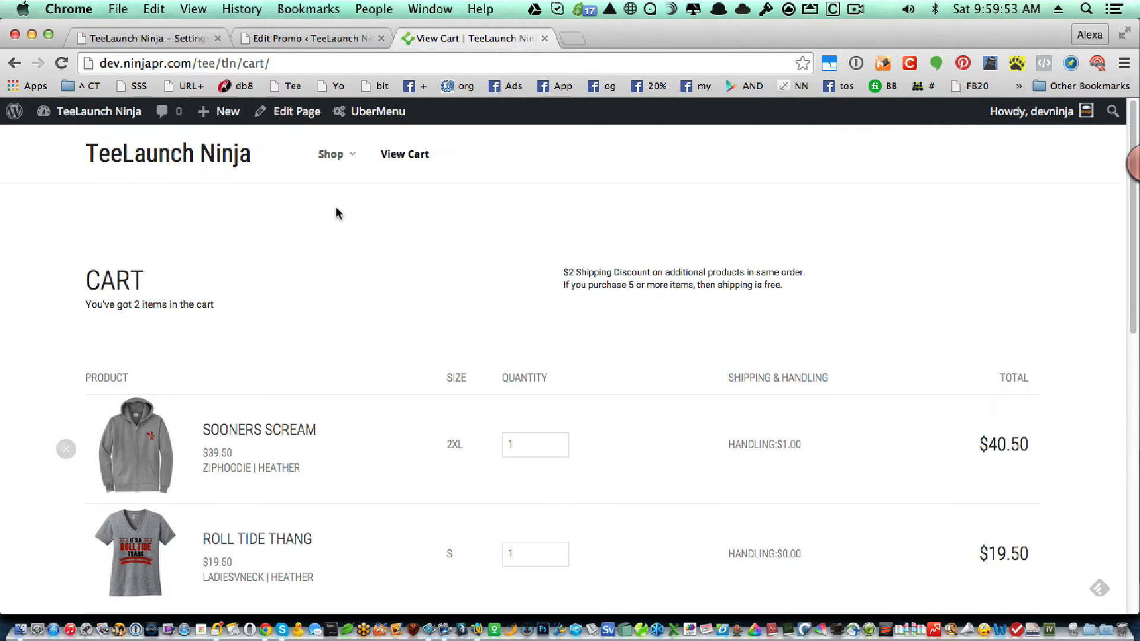
pyautogui.moveTo(331, 156)
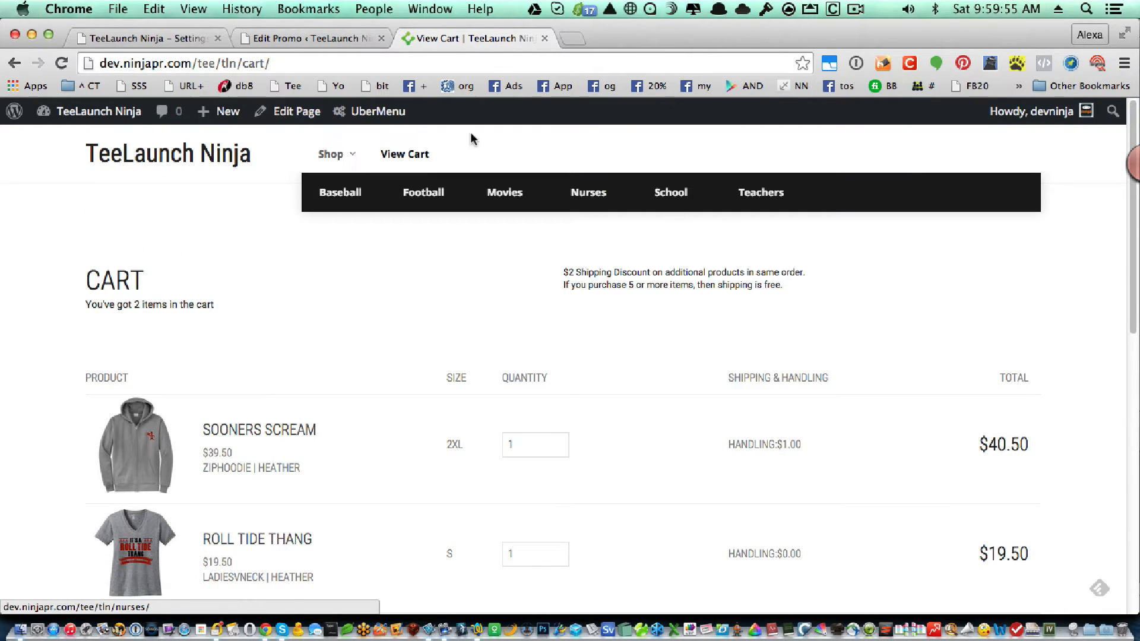
pyautogui.click(309, 38)
pyautogui.scroll(-10, 568, 440)
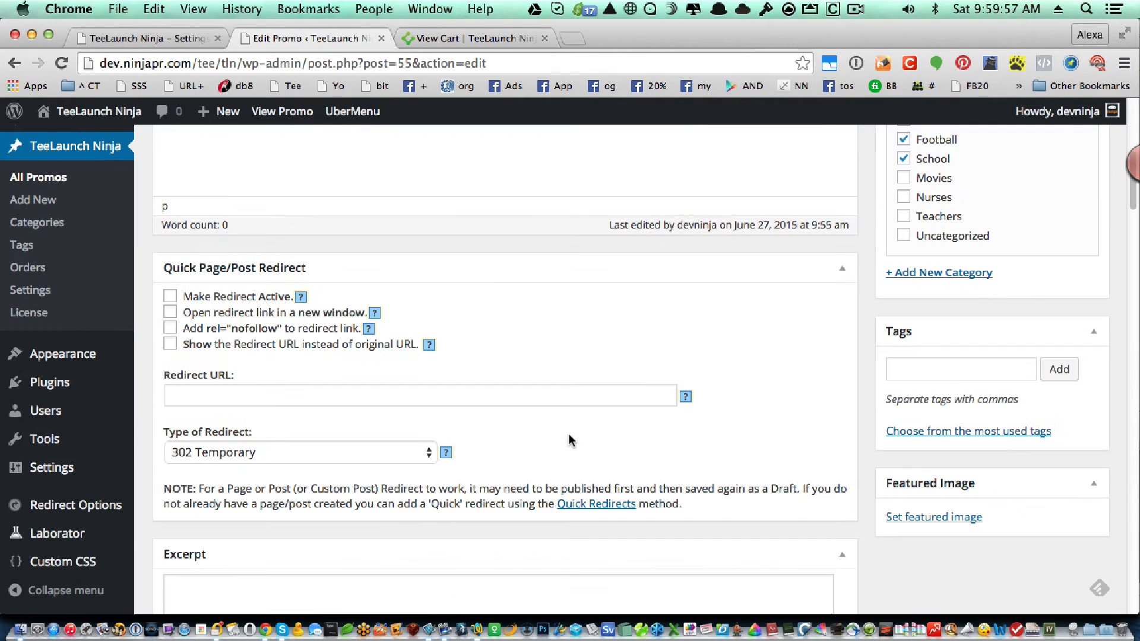
pyautogui.scroll(10, 568, 435)
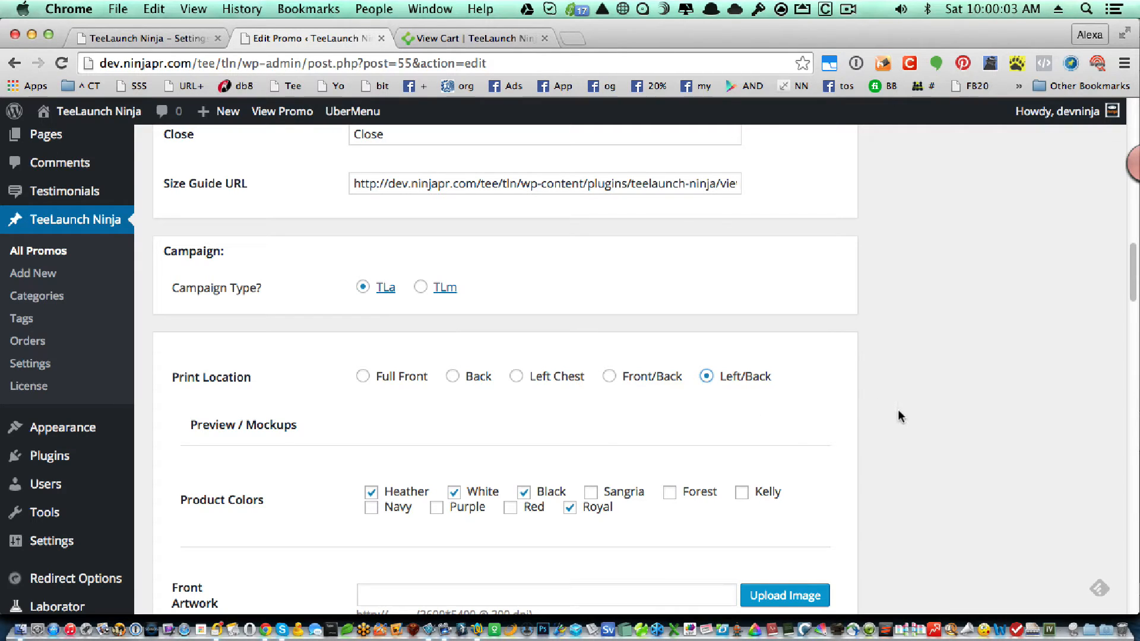
# Step: Open the Roll Tide Thang product from the storefront's School category
pyautogui.click(472, 43)
pyautogui.moveTo(347, 167)
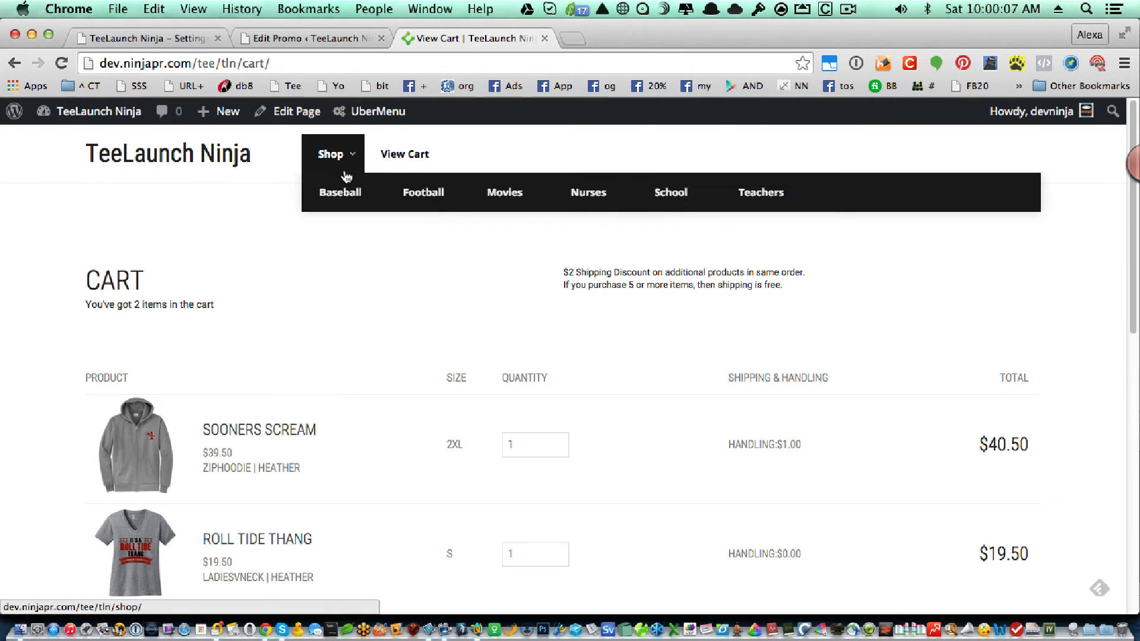
pyautogui.click(663, 196)
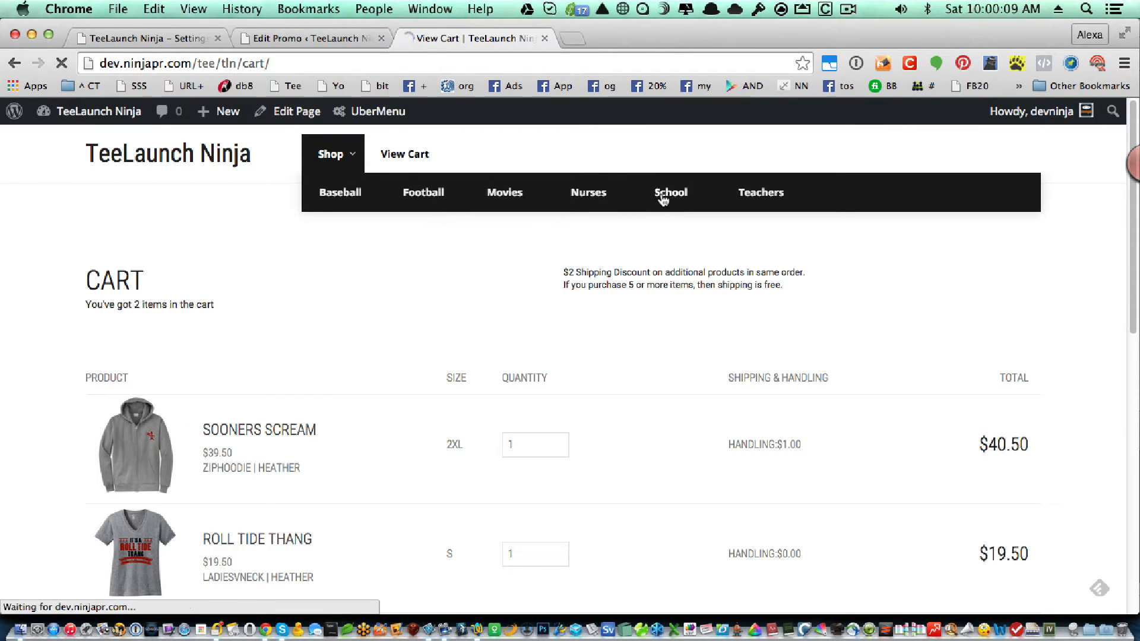
pyautogui.click(481, 380)
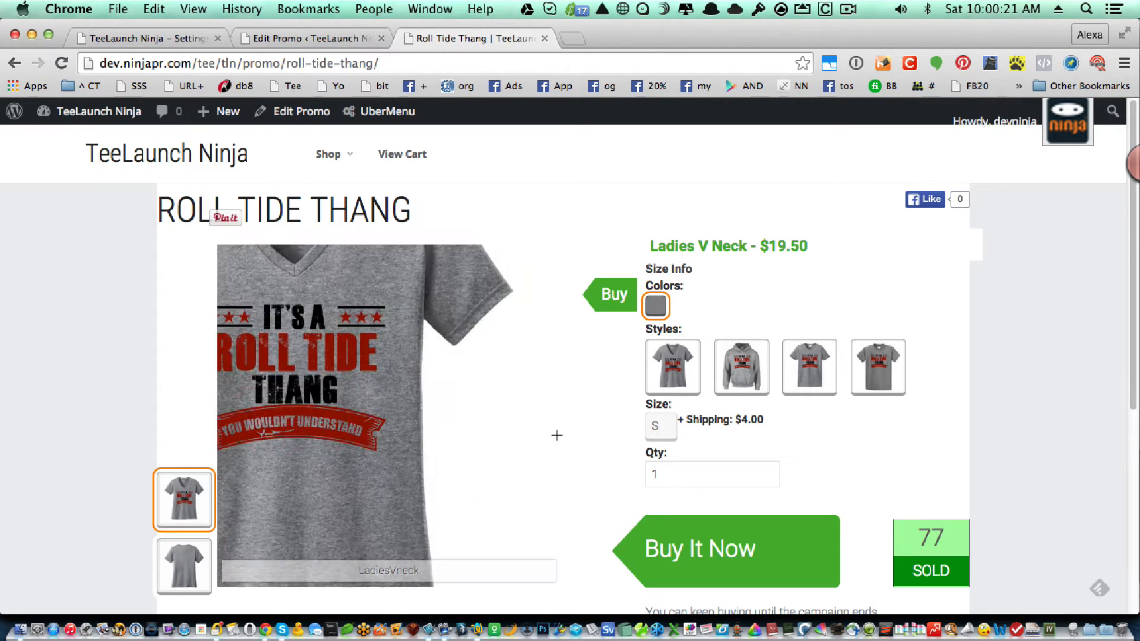
# Step: Open the Elementary Teacher promo for editing from the list of all promos
pyautogui.click(322, 39)
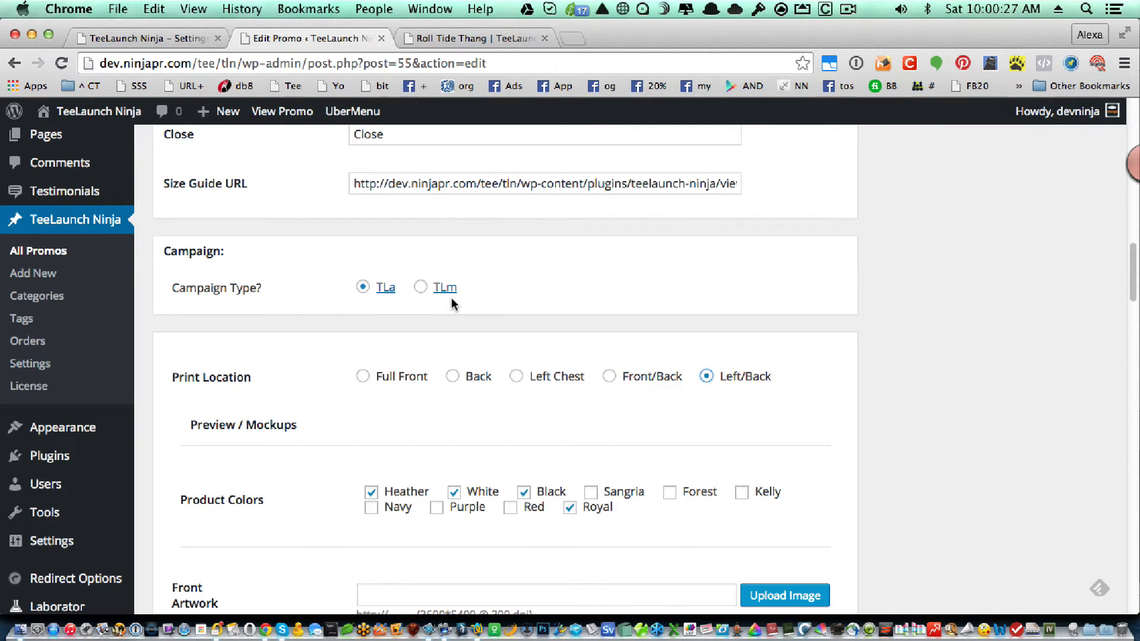
pyautogui.click(38, 251)
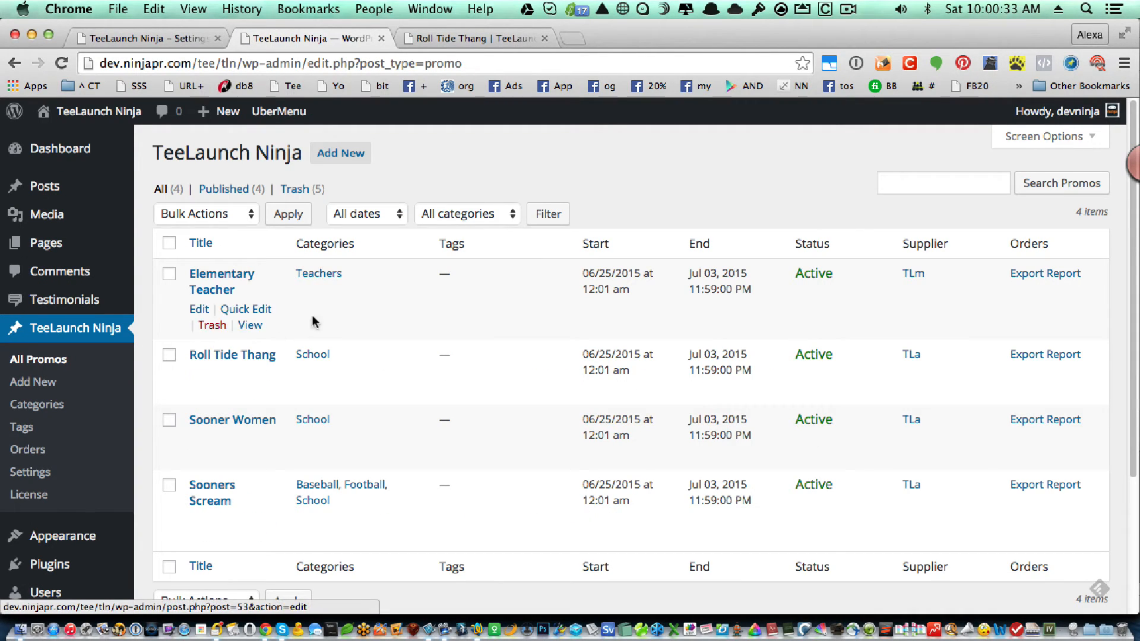
pyautogui.click(201, 309)
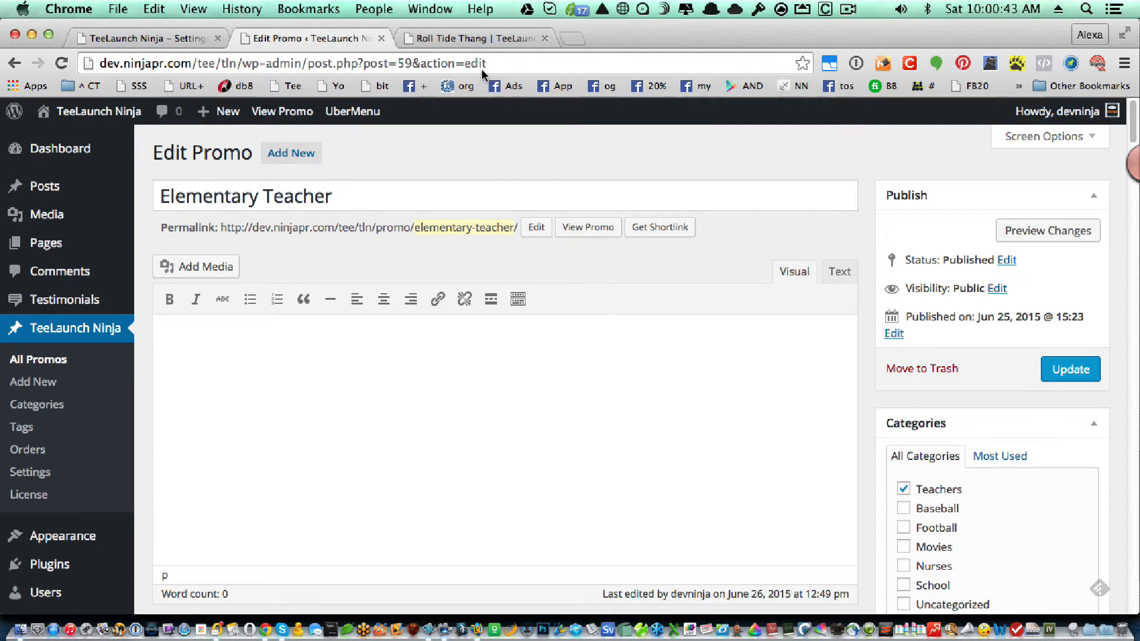
# Step: Show the Teachers category on the storefront
pyautogui.click(479, 38)
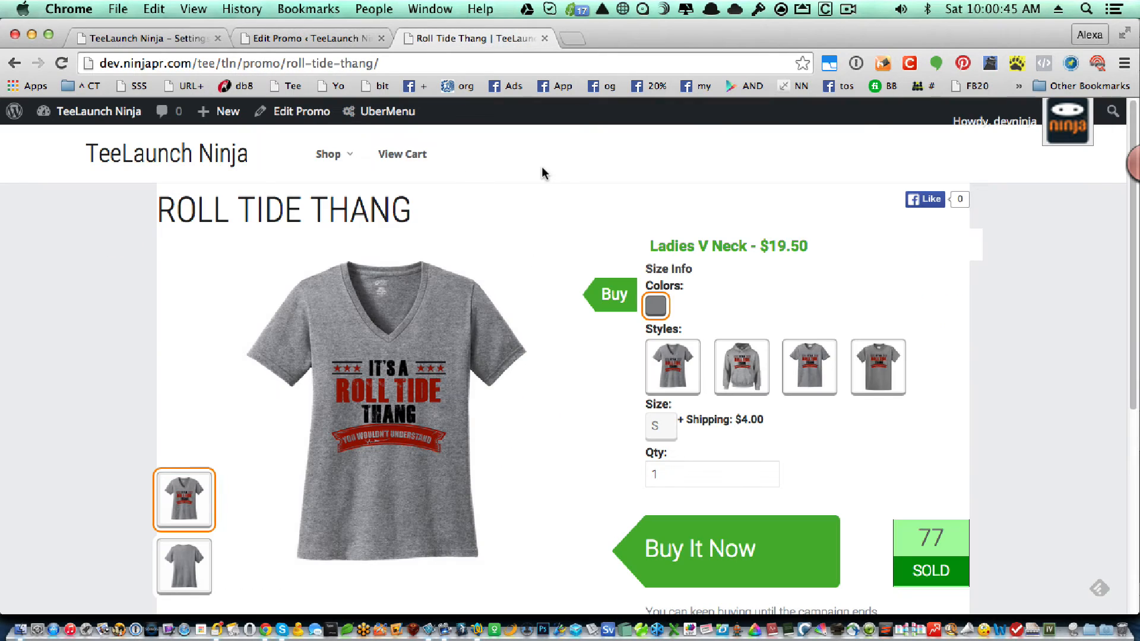
pyautogui.moveTo(342, 163)
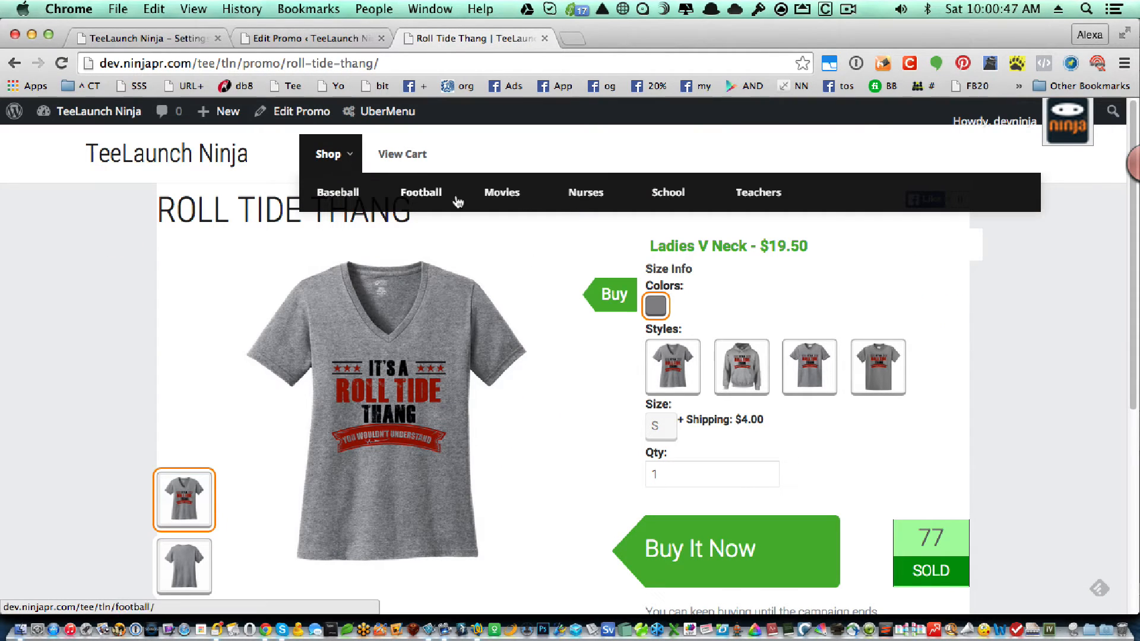
pyautogui.click(741, 196)
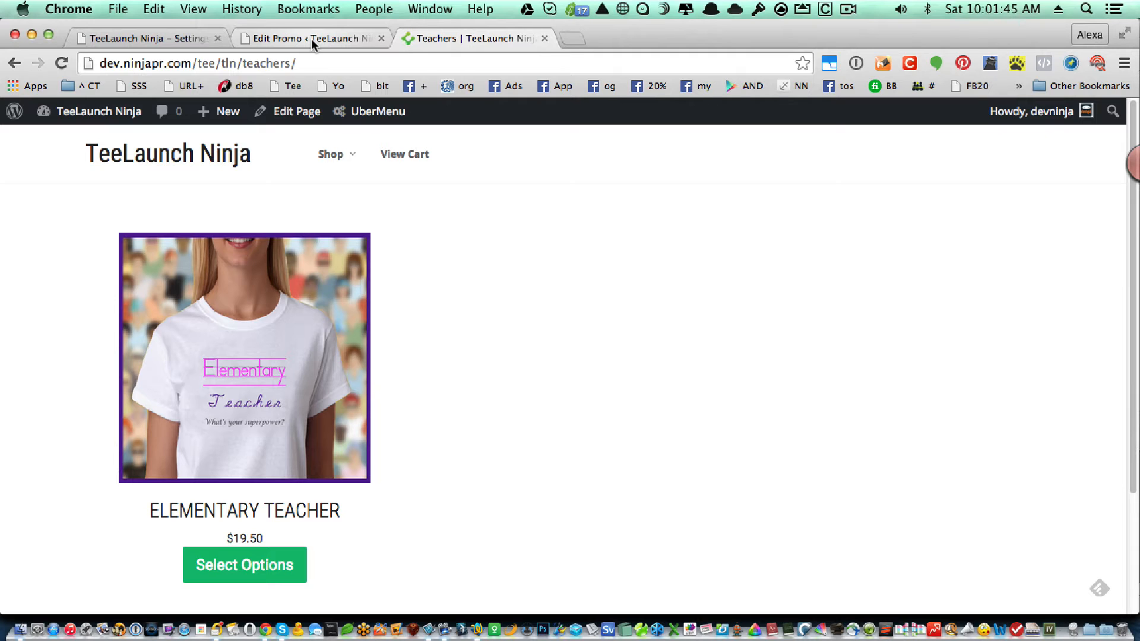
# Step: Examine the Elementary Teacher promo's print location, product color, mockup images and front and back artwork settings
pyautogui.click(311, 38)
pyautogui.scroll(-10, 683, 422)
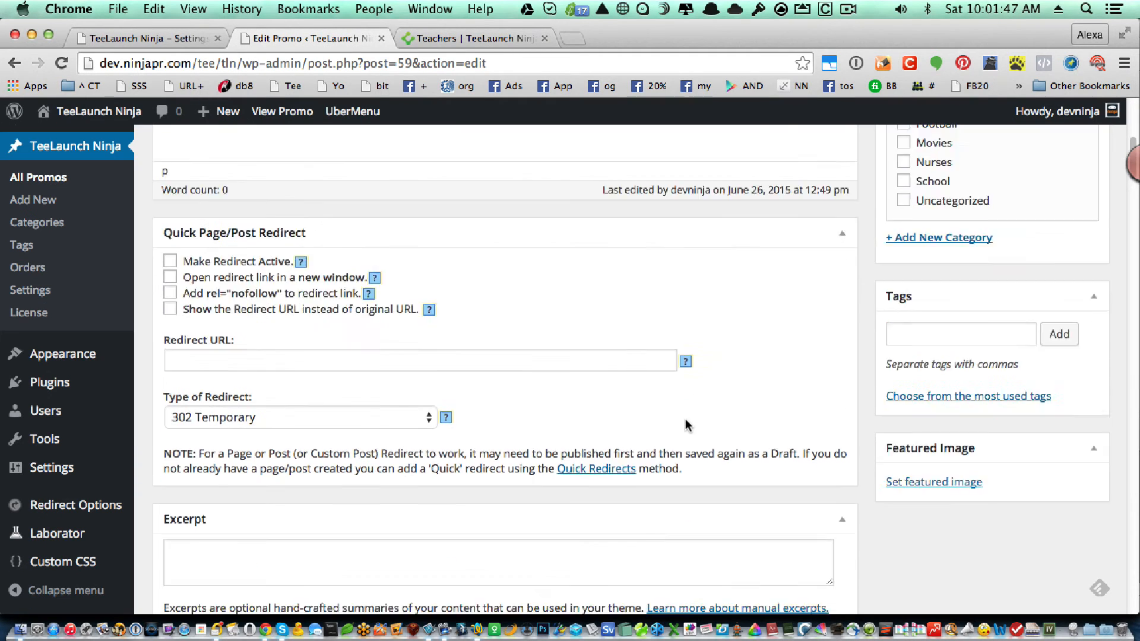
pyautogui.scroll(-15, 686, 425)
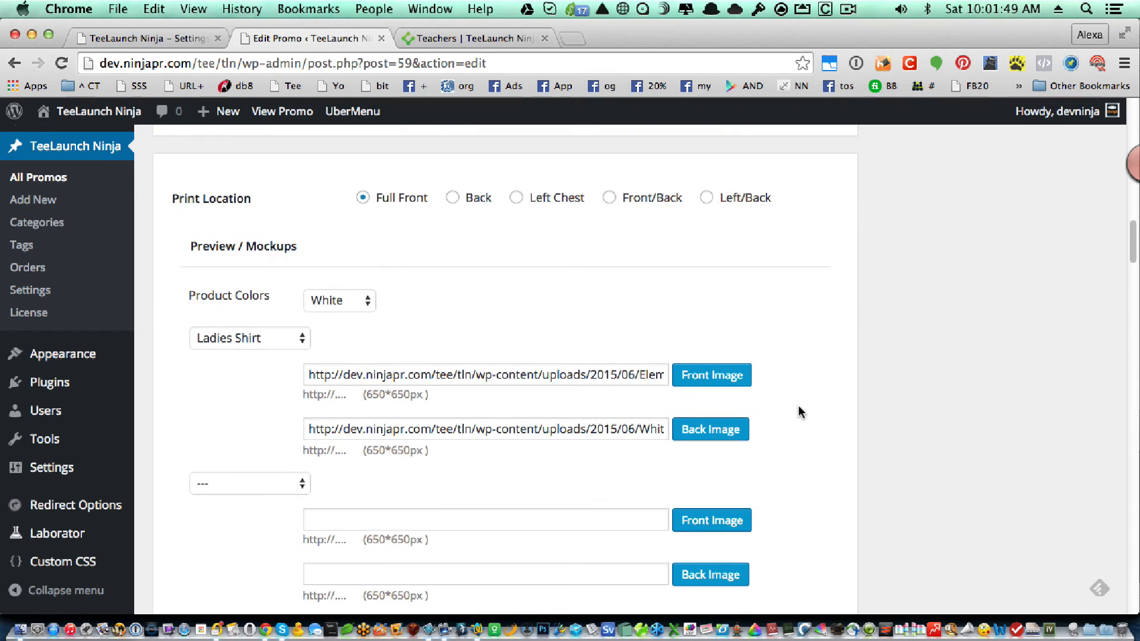
pyautogui.scroll(-15, 798, 406)
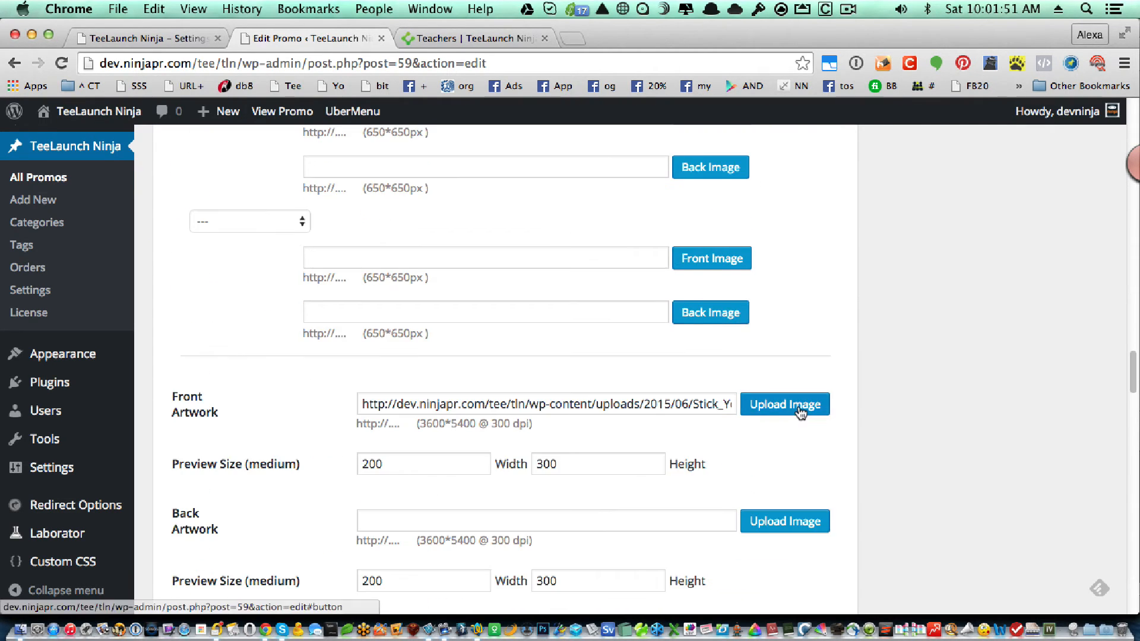
pyautogui.scroll(-4, 800, 411)
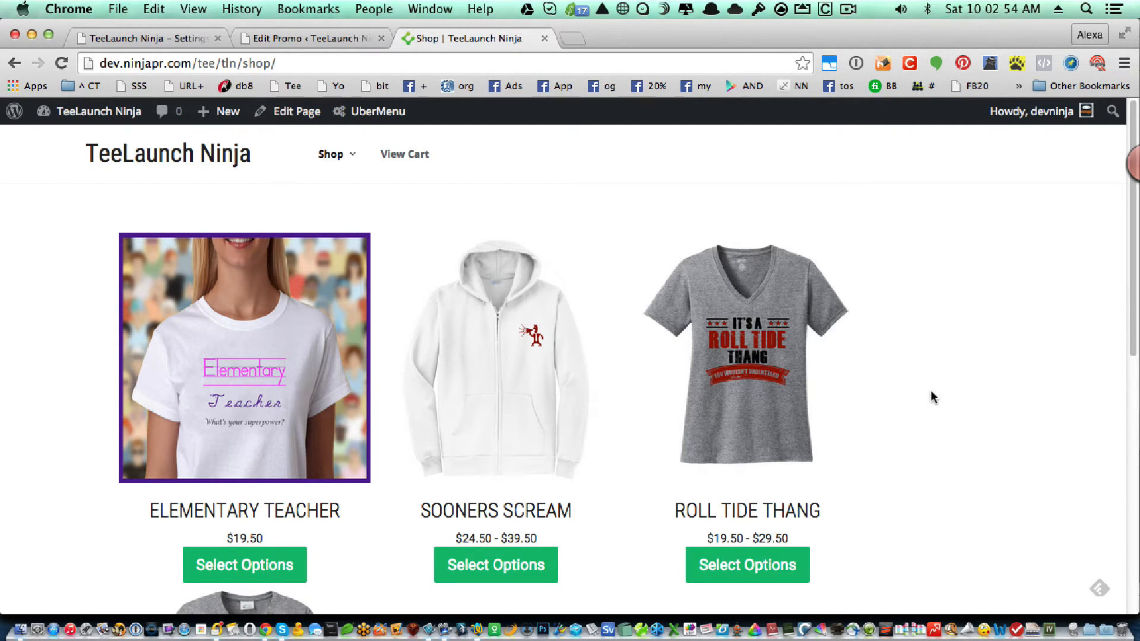
# Step: Look over all the products listed on the storefront's Shop page
pyautogui.scroll(-5, 931, 396)
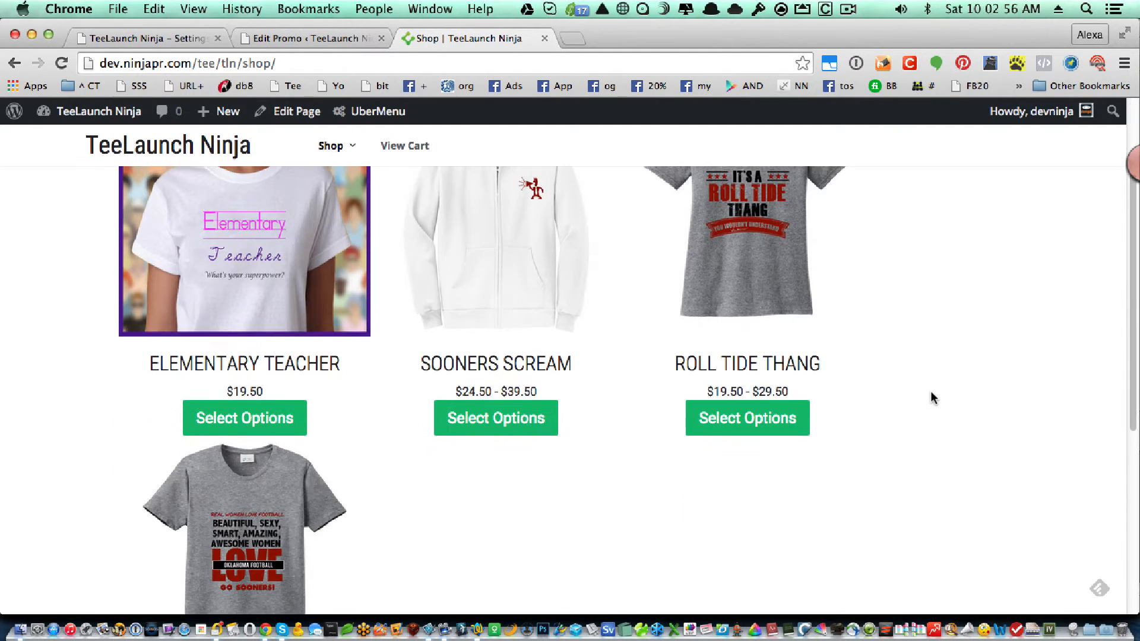
pyautogui.scroll(-3, 931, 396)
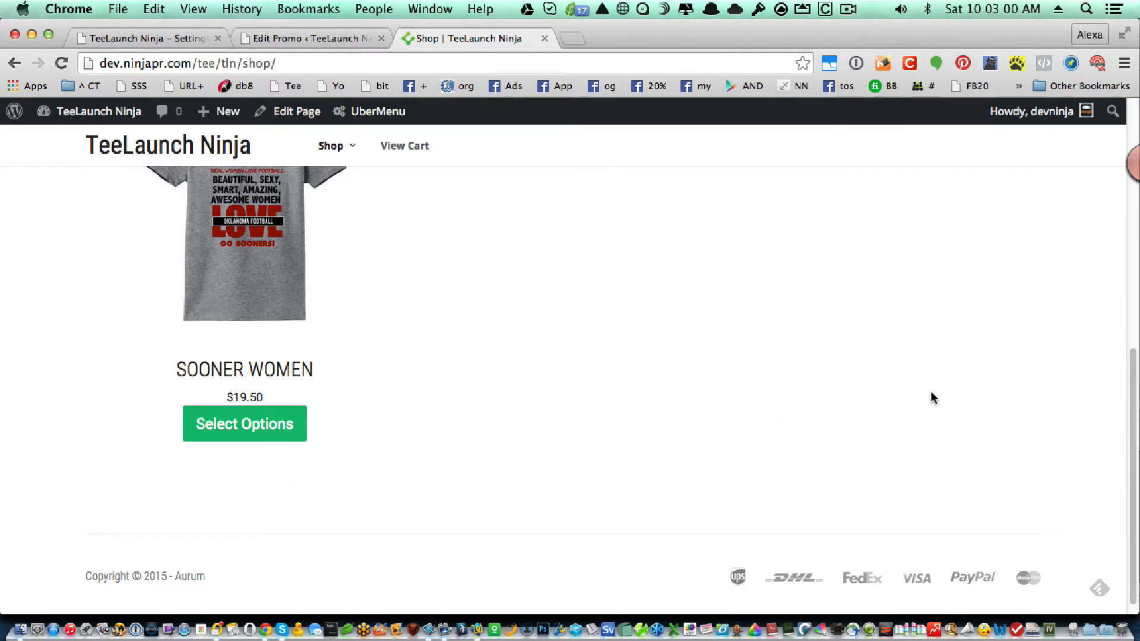
pyautogui.scroll(7, 931, 393)
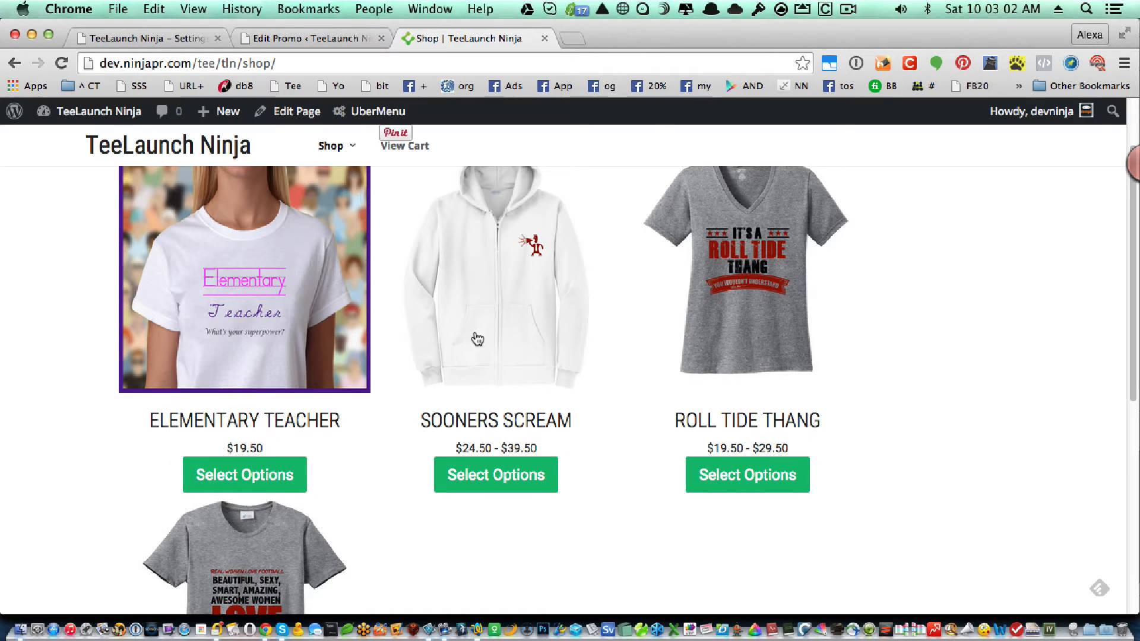
pyautogui.scroll(1, 443, 338)
pyautogui.scroll(-3, 357, 336)
pyautogui.scroll(-5, 308, 425)
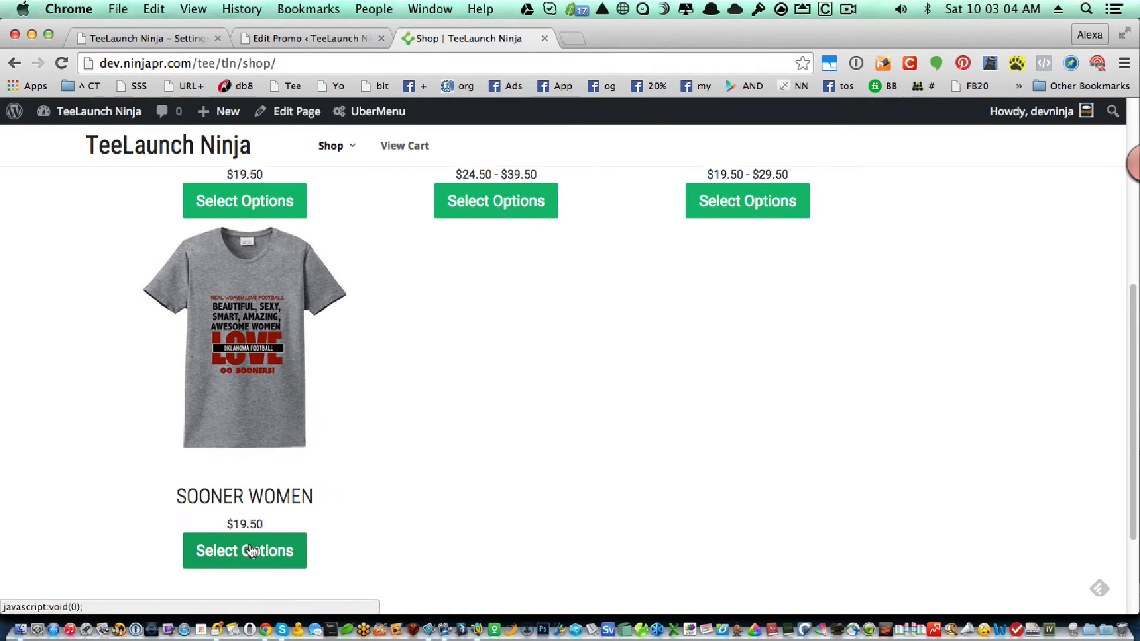
pyautogui.scroll(2, 237, 553)
pyautogui.scroll(7, 262, 530)
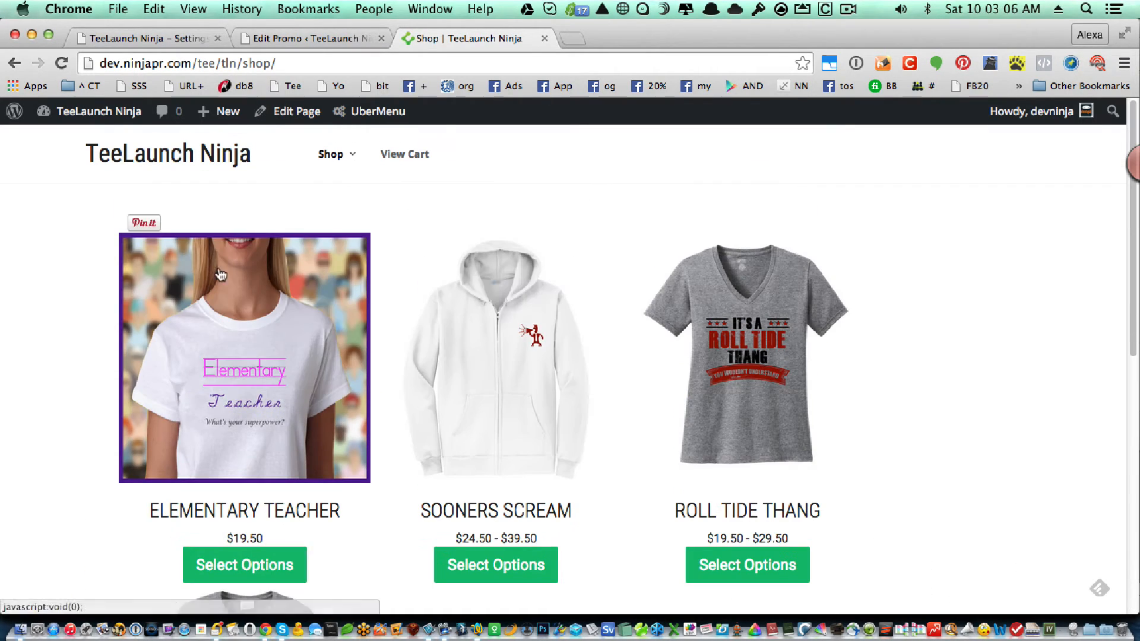
# Step: Activate the installed Kora theme for the site and dismiss the required-plugin notice
pyautogui.click(152, 38)
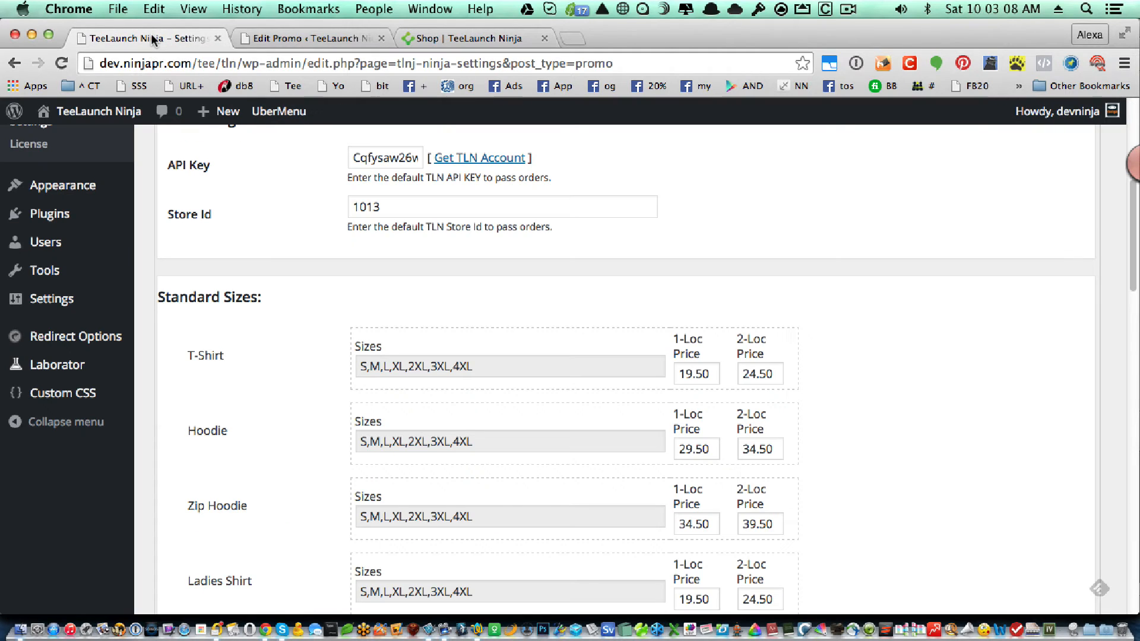
pyautogui.scroll(5, 145, 262)
pyautogui.moveTo(83, 462)
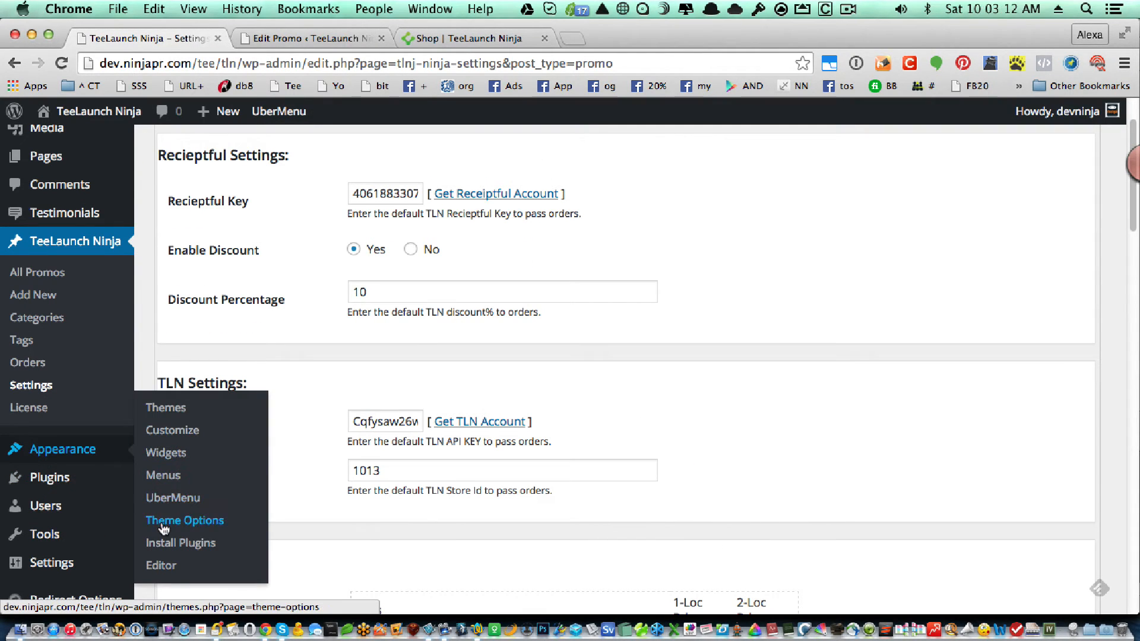
pyautogui.click(163, 409)
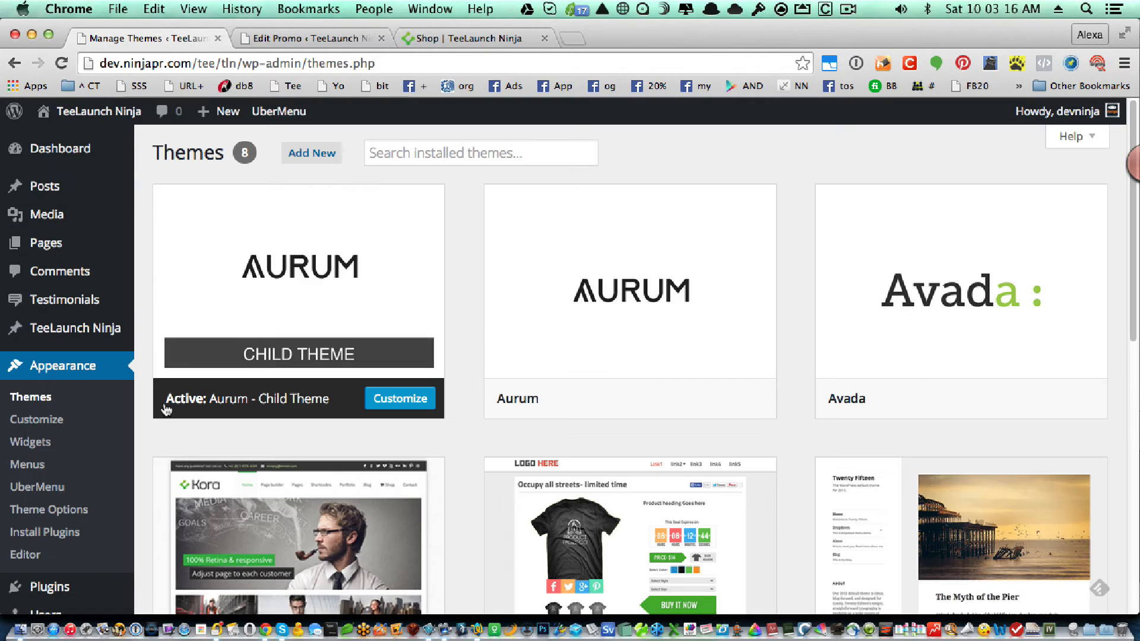
pyautogui.scroll(-4, 487, 477)
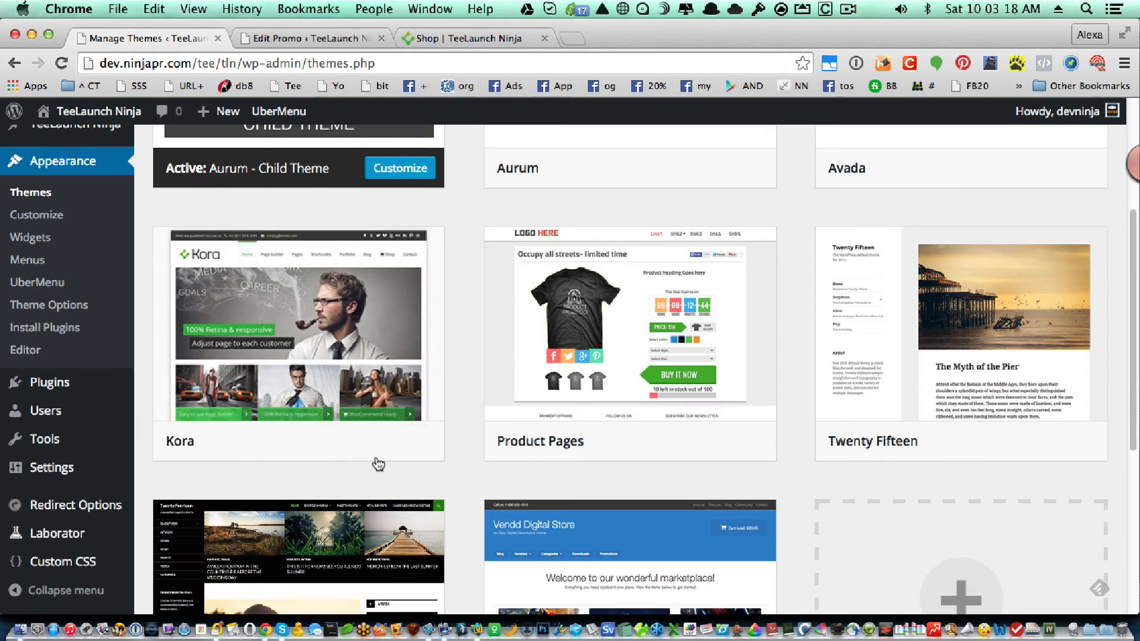
pyautogui.click(336, 447)
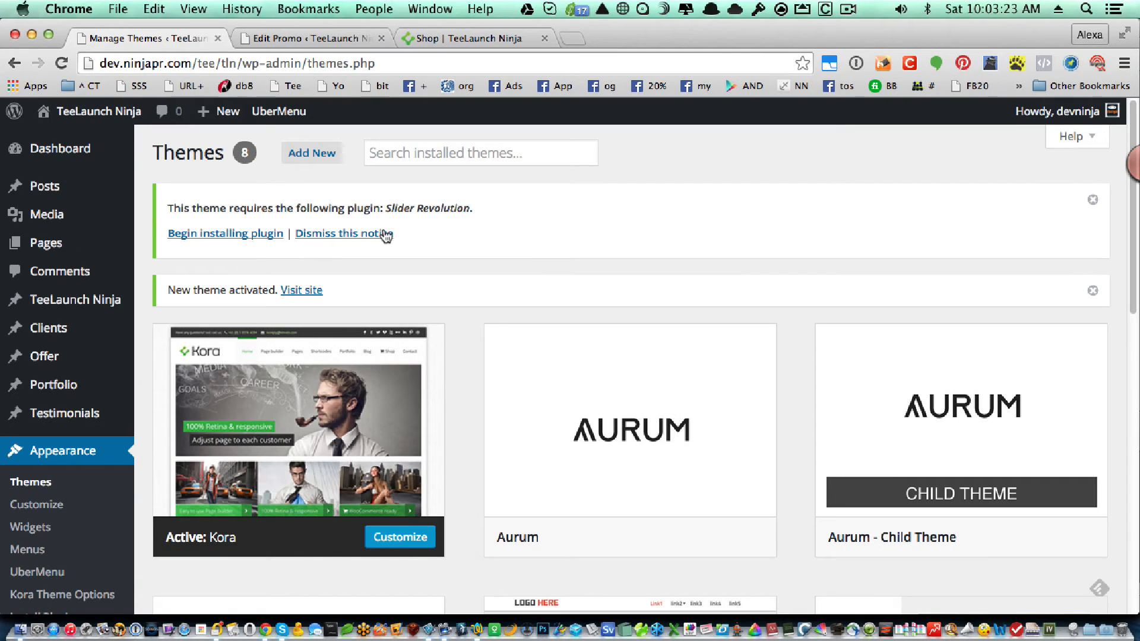
pyautogui.click(385, 233)
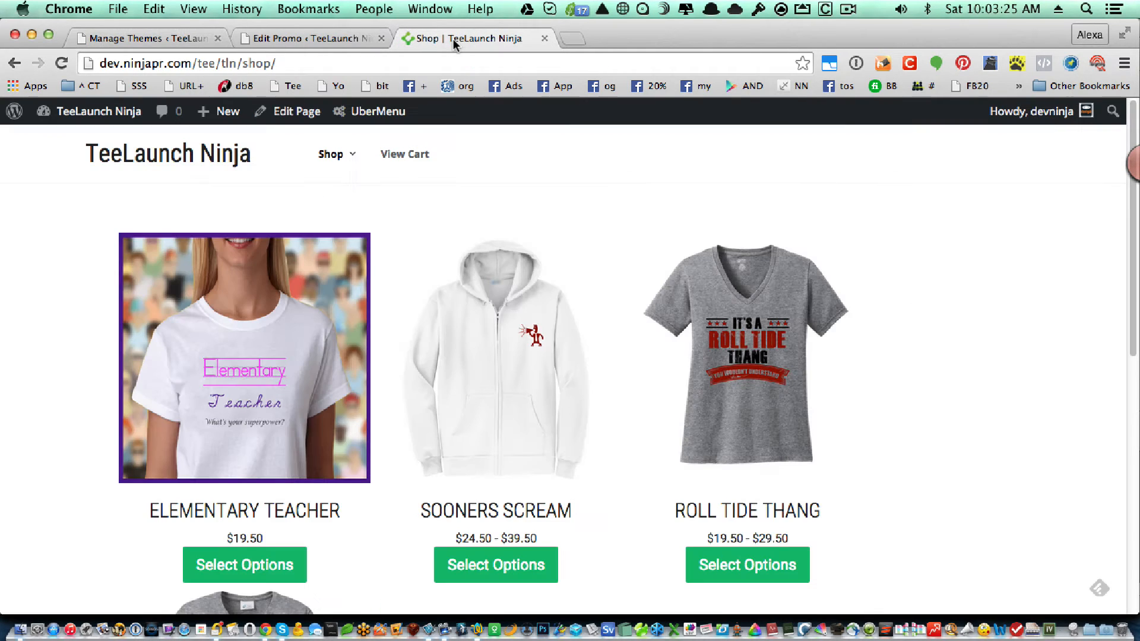
# Step: Reload the Shop page and look over its header and product listing in the Kora theme
pyautogui.click(56, 66)
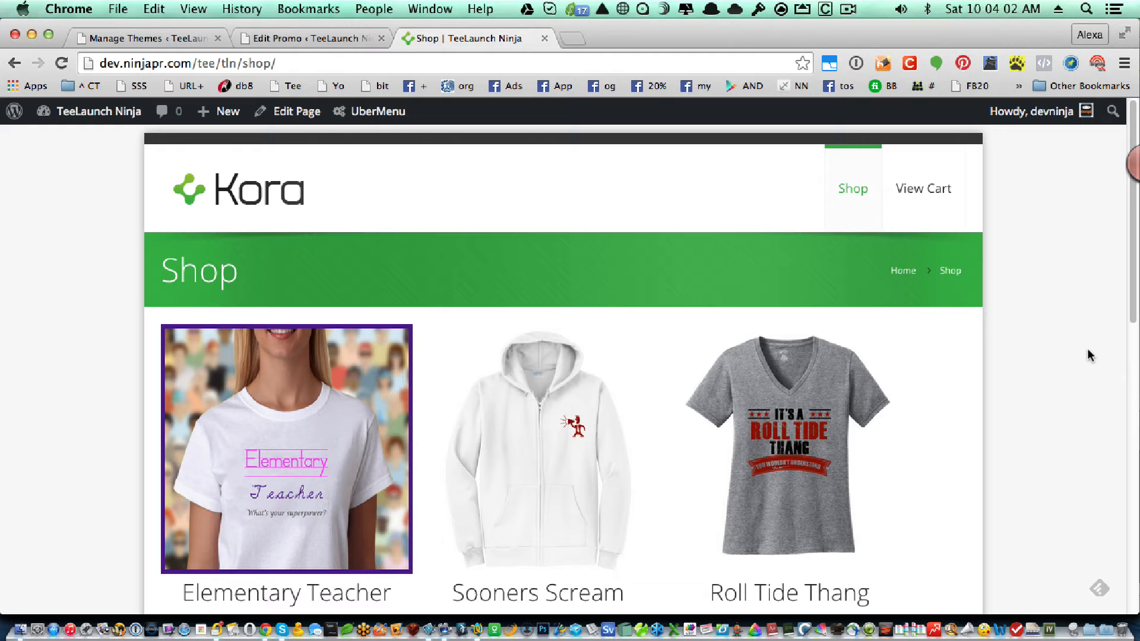
pyautogui.moveTo(848, 223)
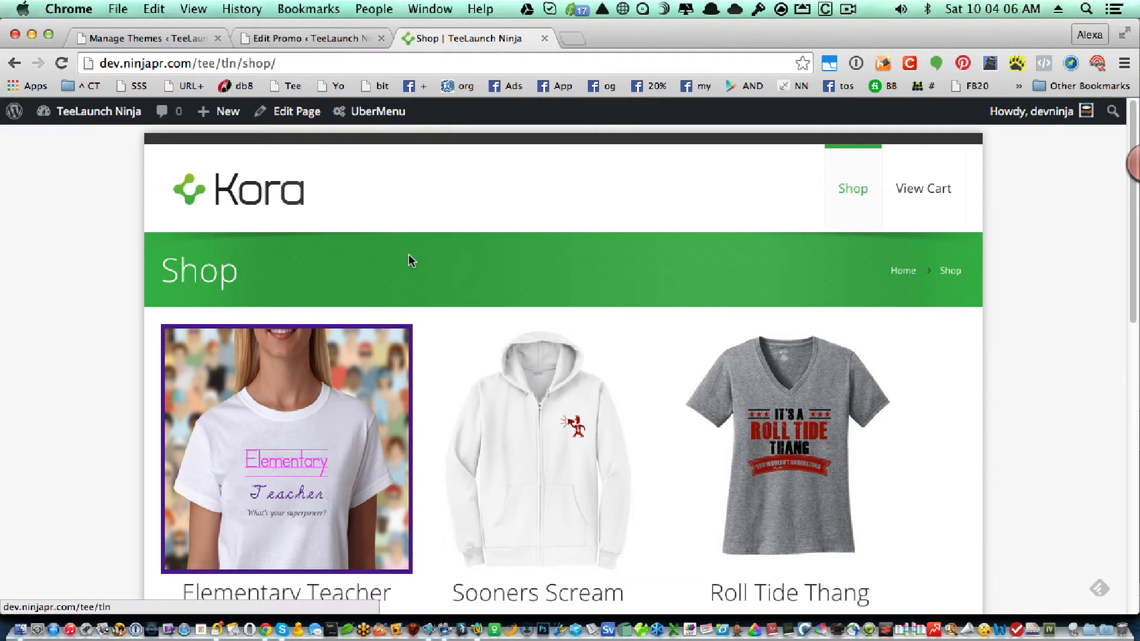
pyautogui.scroll(-4, 408, 261)
pyautogui.scroll(3, 408, 261)
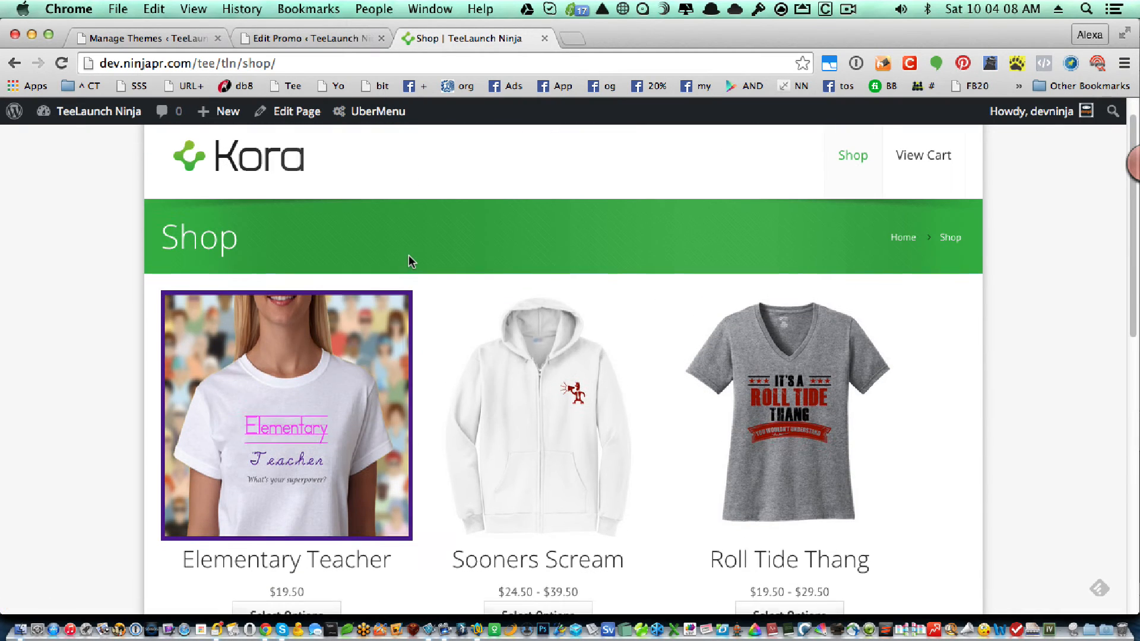
pyautogui.scroll(1, 409, 256)
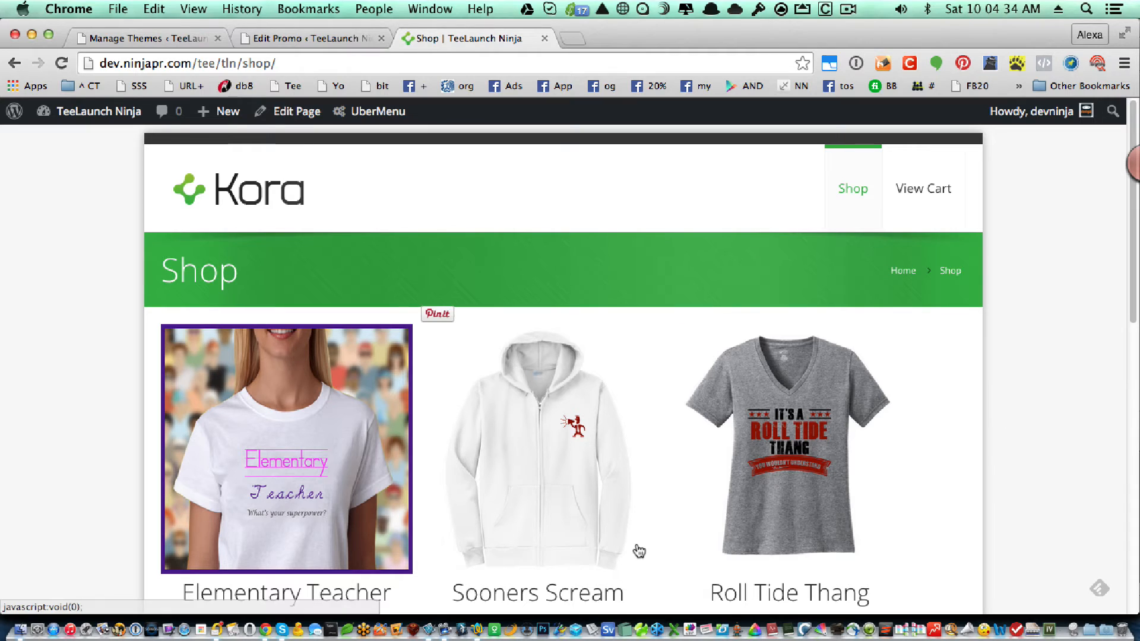
# Step: Open the Sooners Scream product from the Shop page and choose its gray color
pyautogui.click(519, 491)
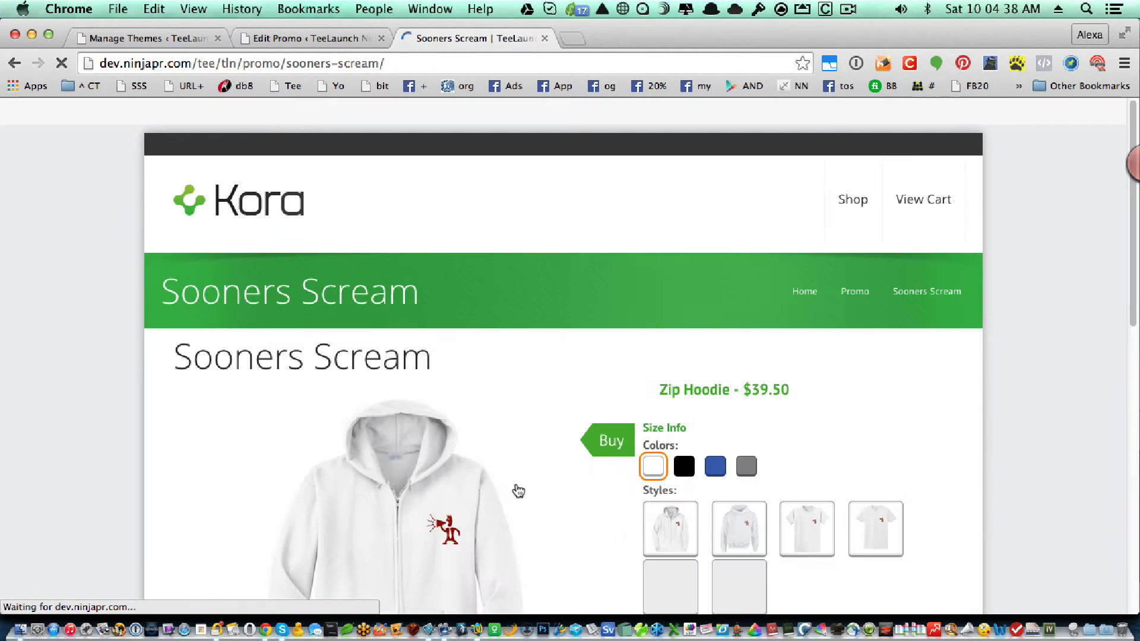
pyautogui.click(746, 468)
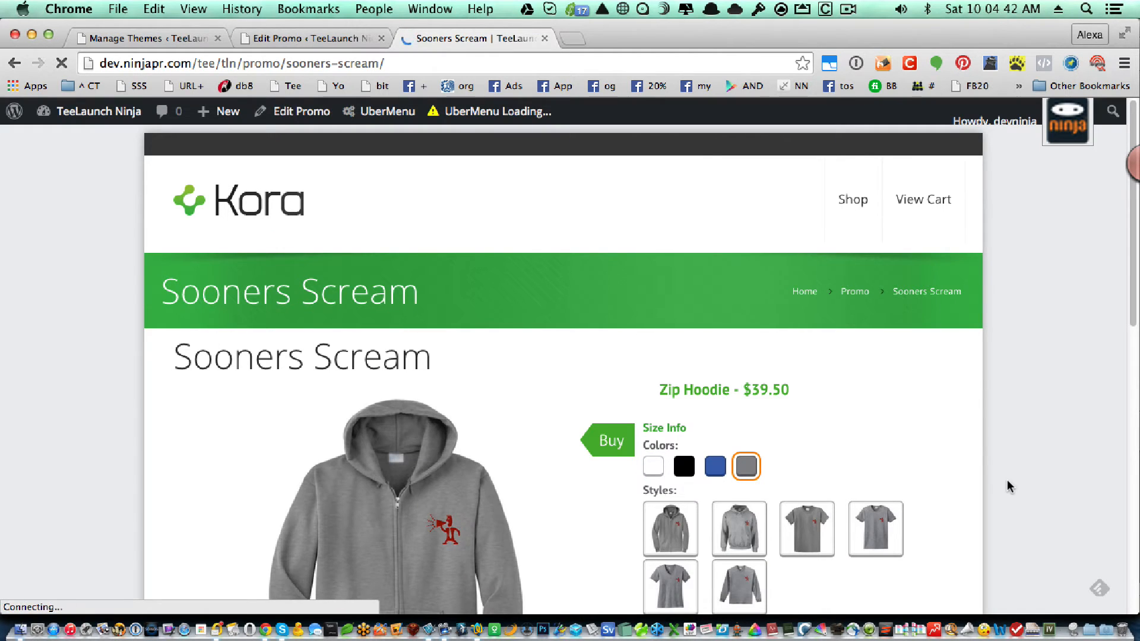
pyautogui.scroll(-2, 1007, 479)
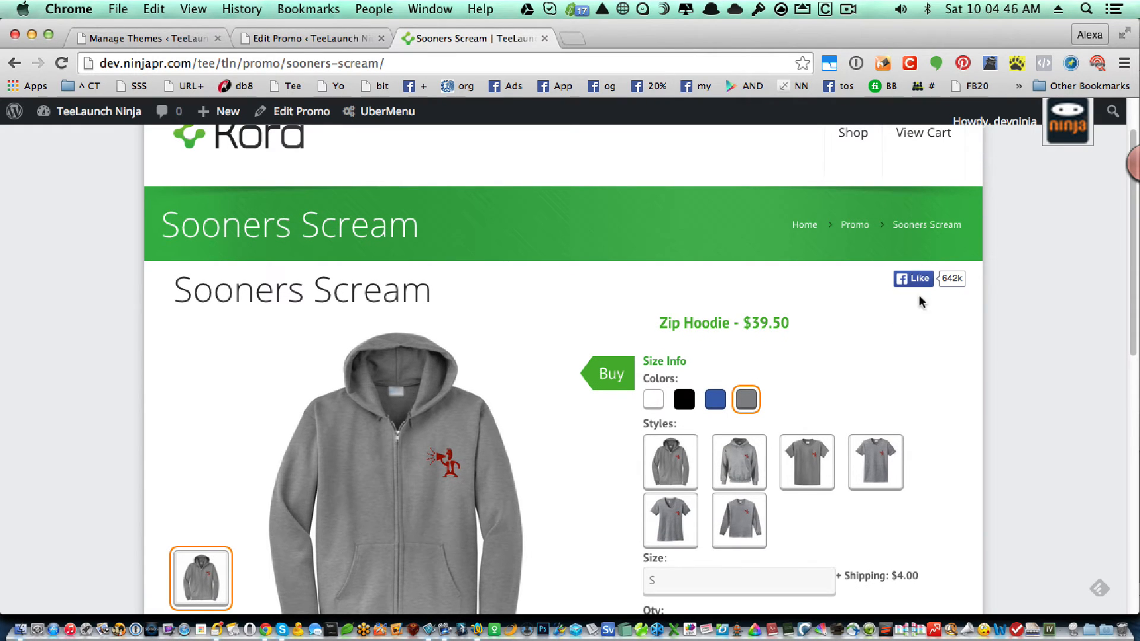
# Step: Look over the Sooners Scream product page from the purchase and sold sections back up to its title
pyautogui.scroll(-6, 916, 299)
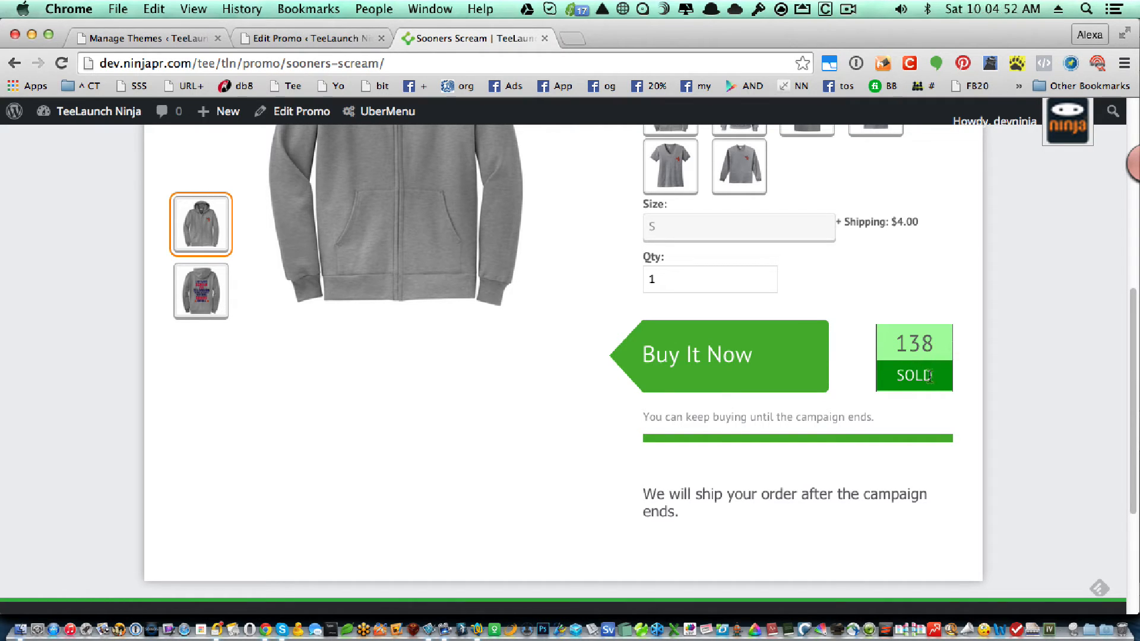
pyautogui.scroll(4, 936, 370)
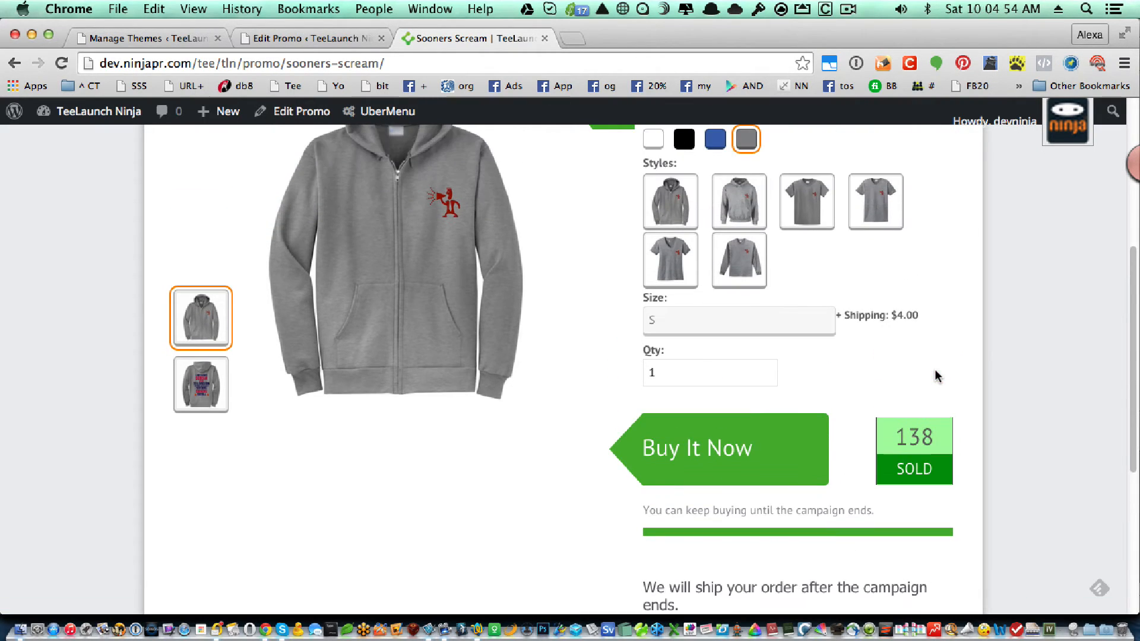
pyautogui.scroll(3, 936, 376)
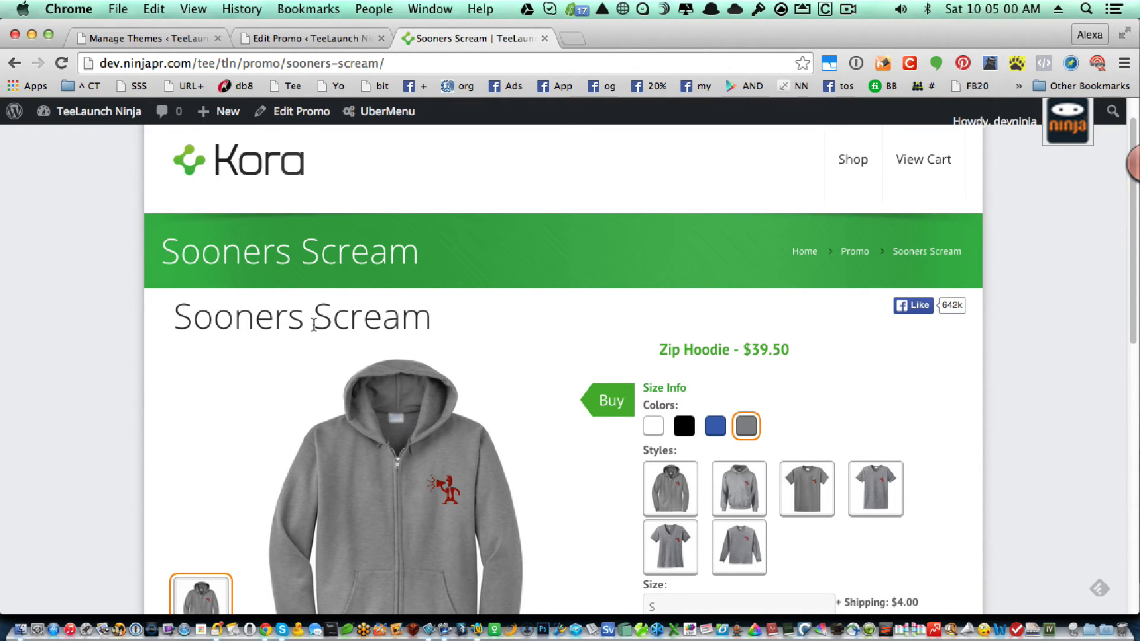
# Step: Open the TeeLaunch Ninja plugin settings and look through the PayPal, shipping, label and message options
pyautogui.click(163, 41)
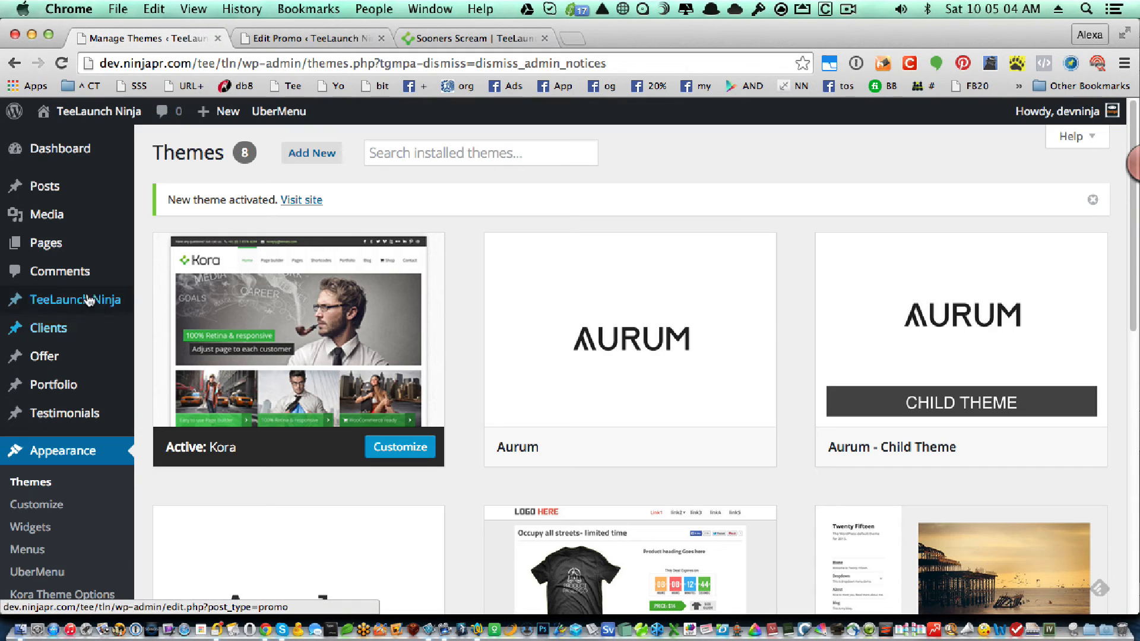
pyautogui.moveTo(90, 301)
pyautogui.click(174, 419)
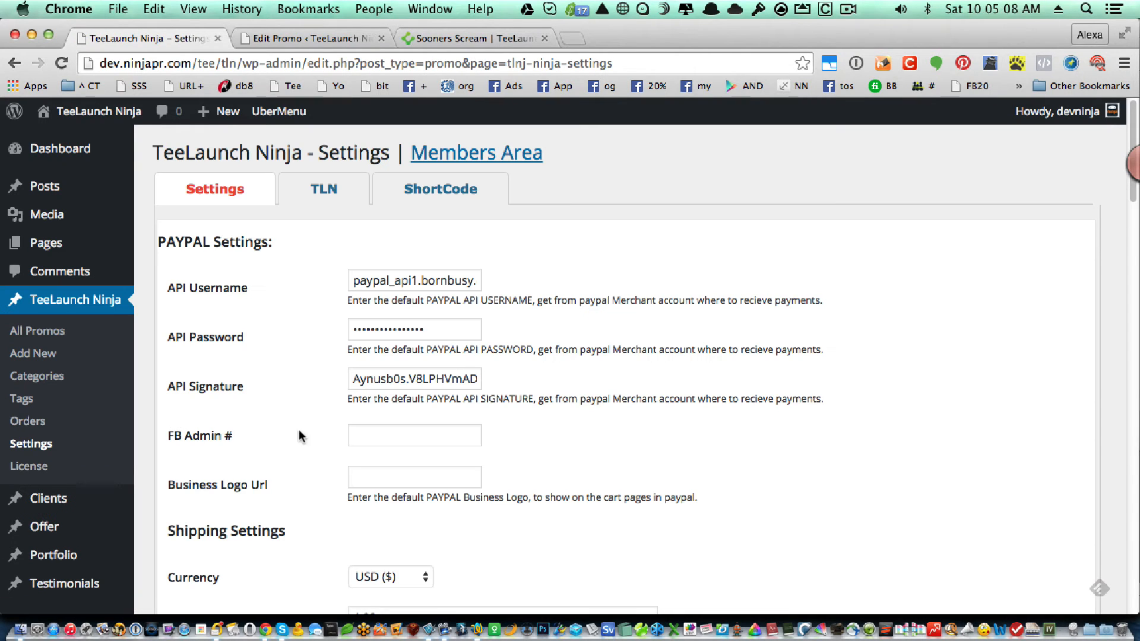
pyautogui.scroll(-5, 318, 477)
pyautogui.scroll(5, 319, 477)
pyautogui.scroll(-20, 319, 477)
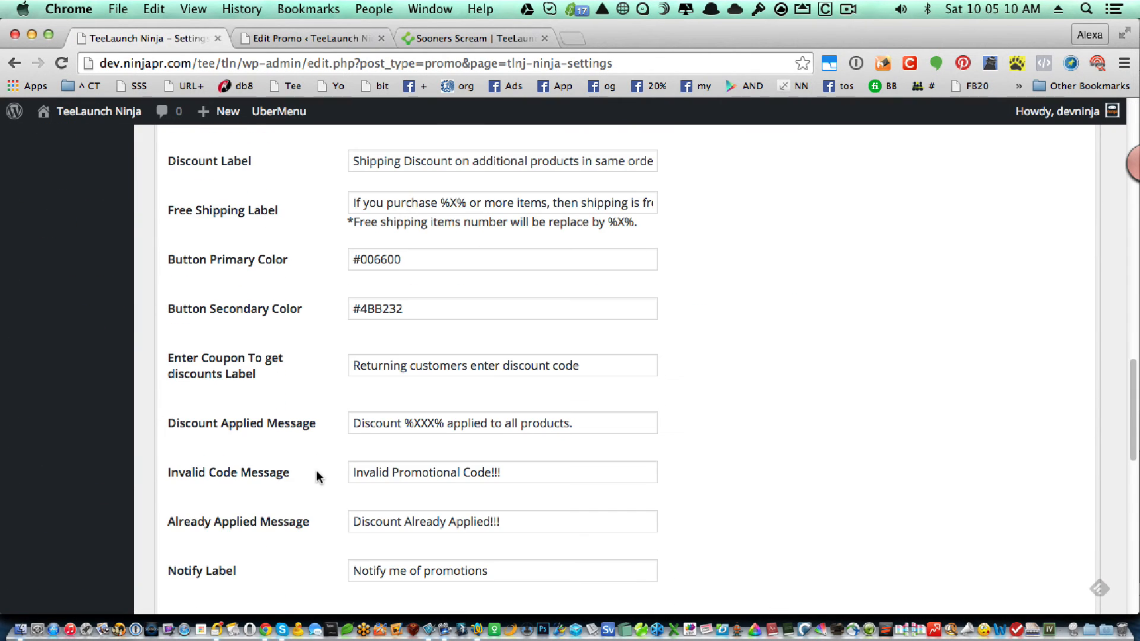
pyautogui.scroll(20, 319, 477)
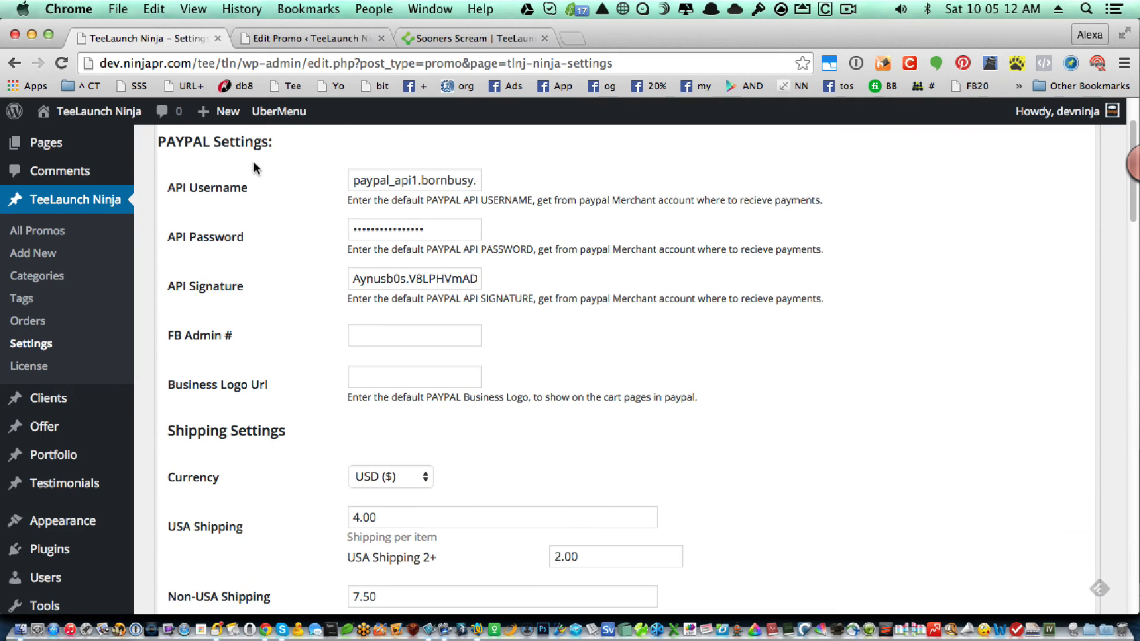
pyautogui.scroll(2, 269, 141)
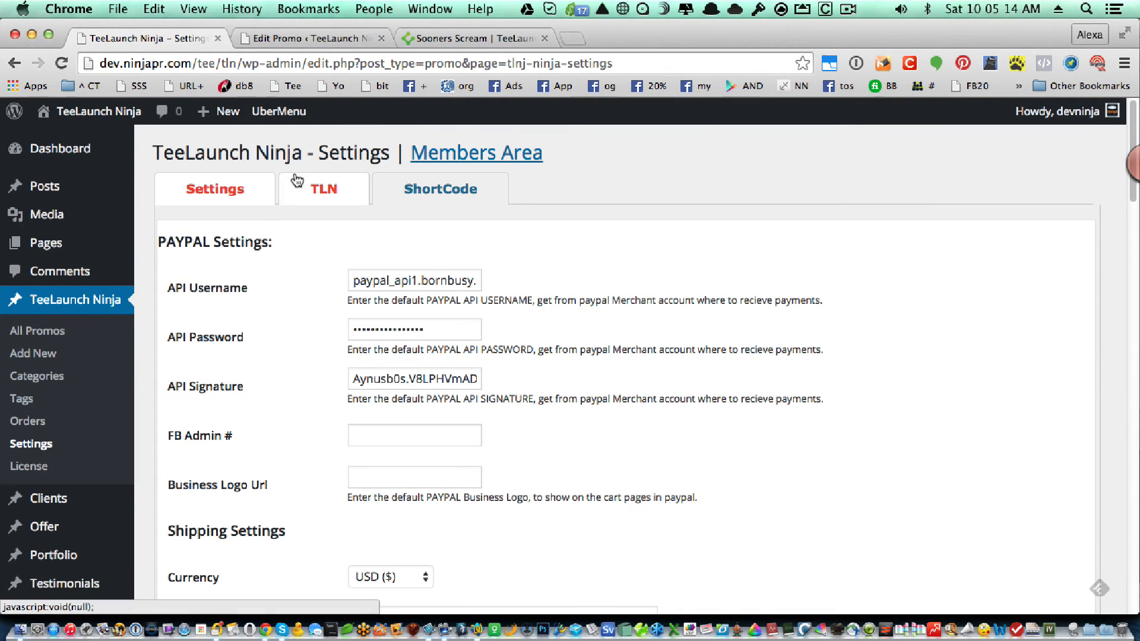
# Step: Enable Don't Show Title in the TLN theme settings, save the changes, and reload the Sooners Scream product page
pyautogui.click(293, 178)
pyautogui.scroll(-20, 290, 360)
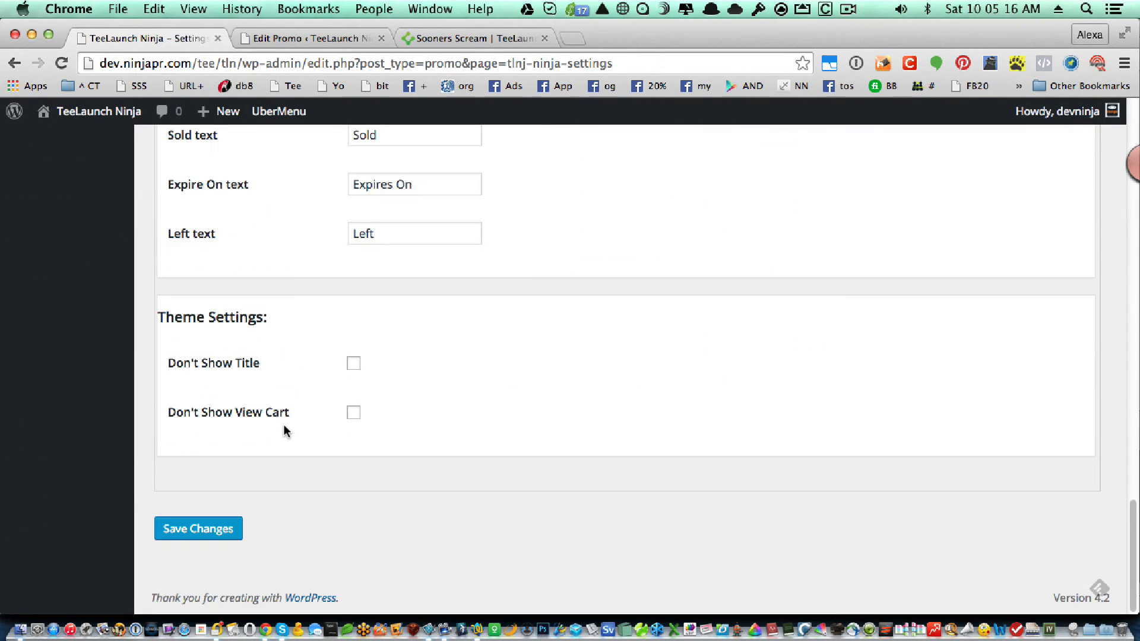
pyautogui.click(354, 364)
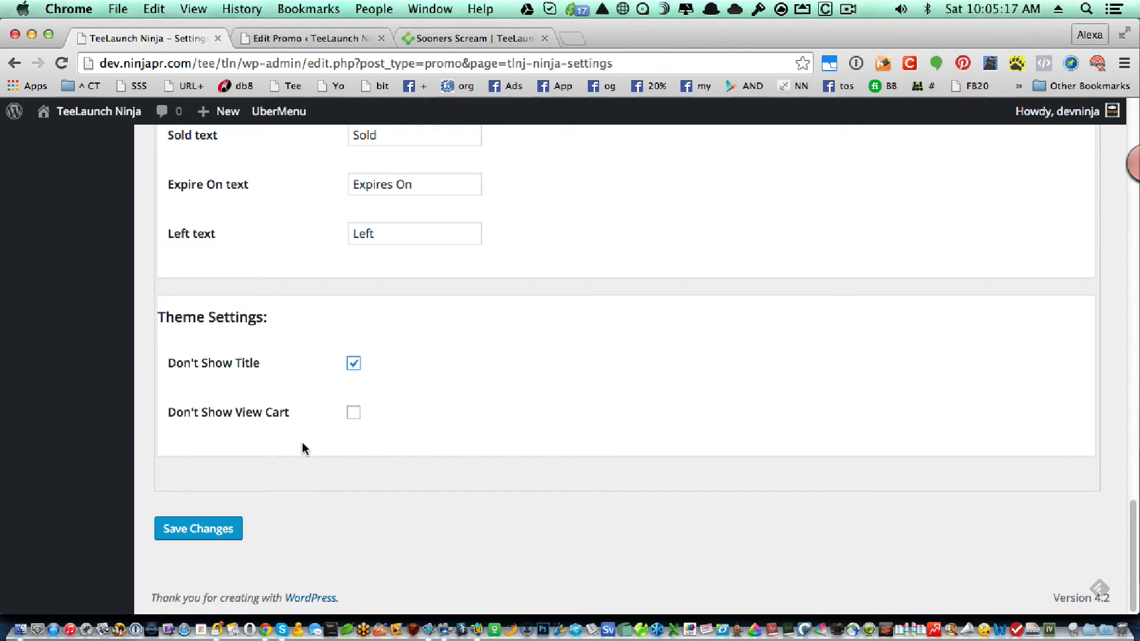
pyautogui.click(217, 533)
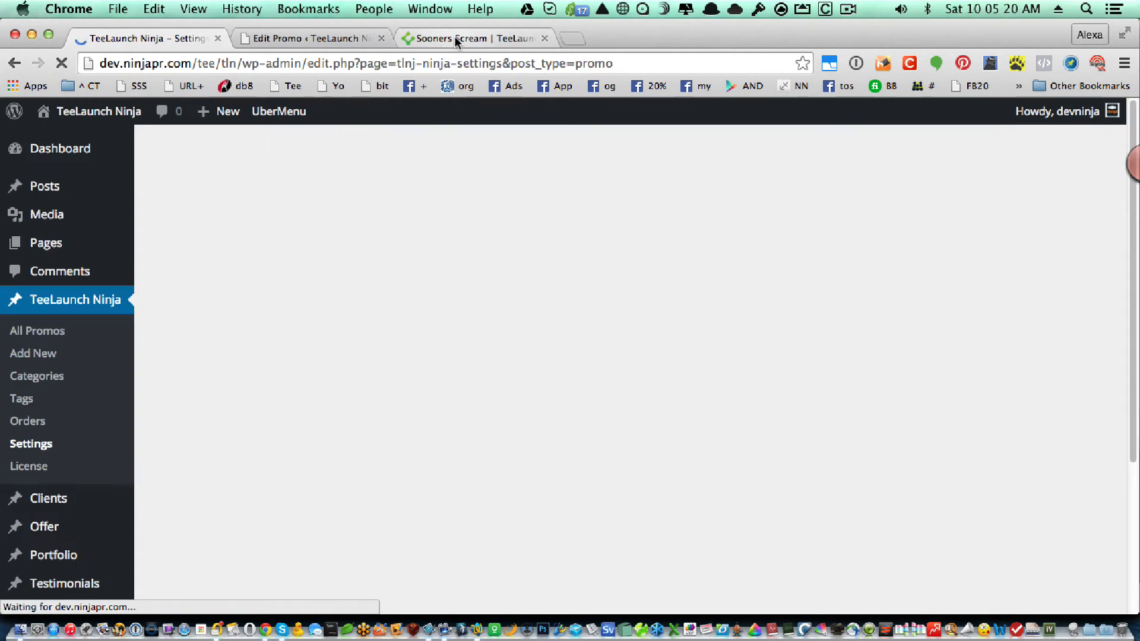
pyautogui.click(456, 38)
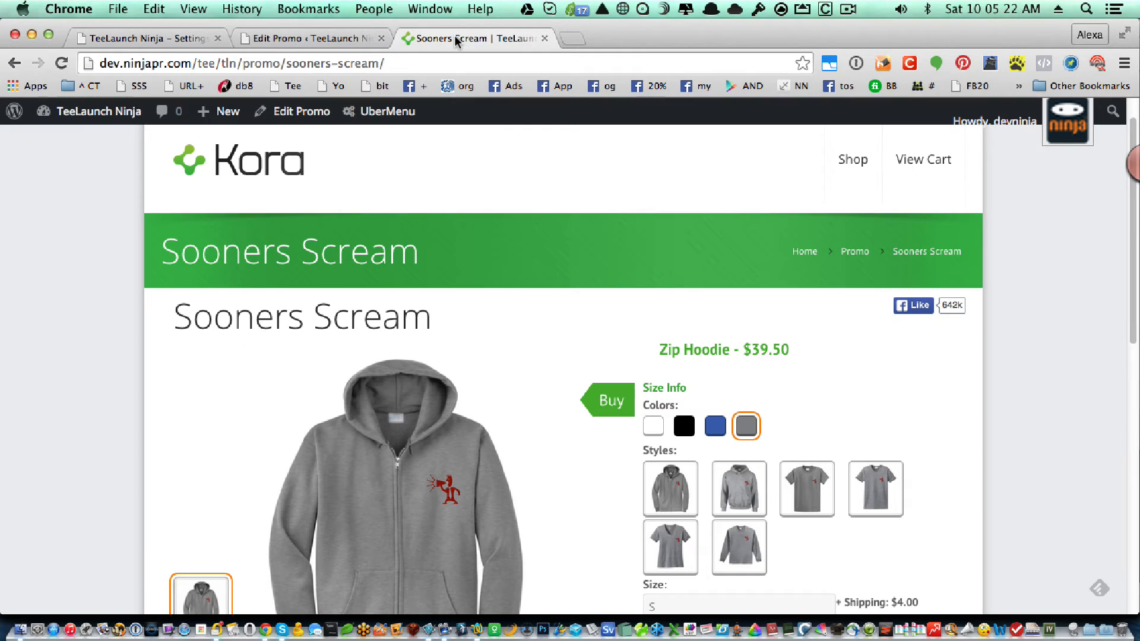
pyautogui.press('super+r')
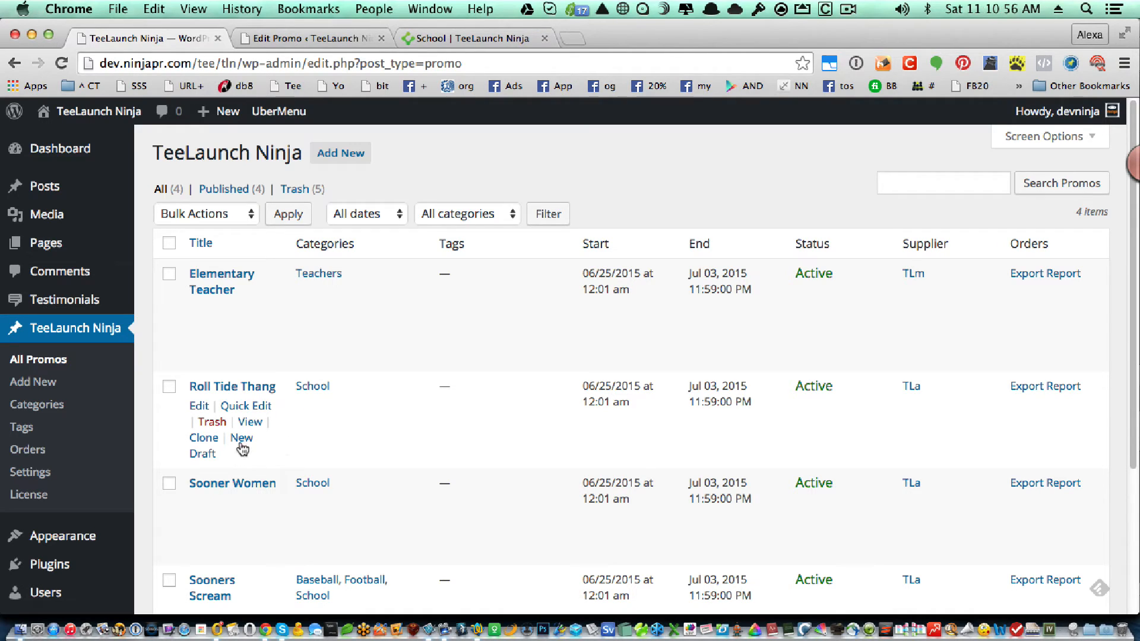
# Step: Clone the Roll Tide Thang promo from the list of all promos
pyautogui.click(203, 439)
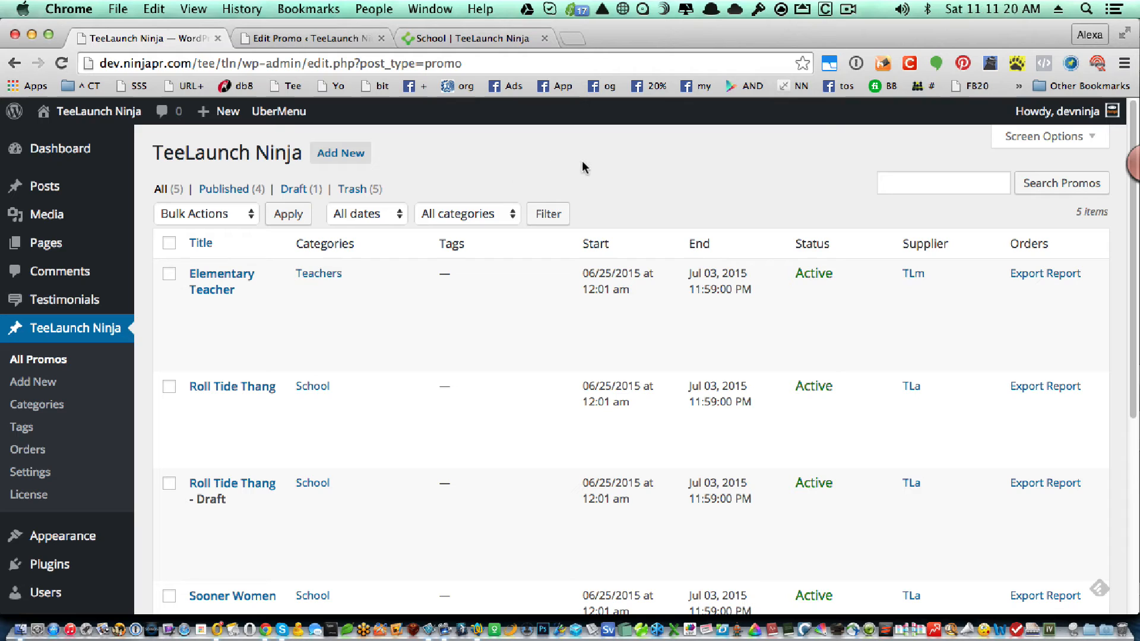
# Step: View the TeeLaunch Ninja orders list and return to the list of all promos
pyautogui.click(48, 450)
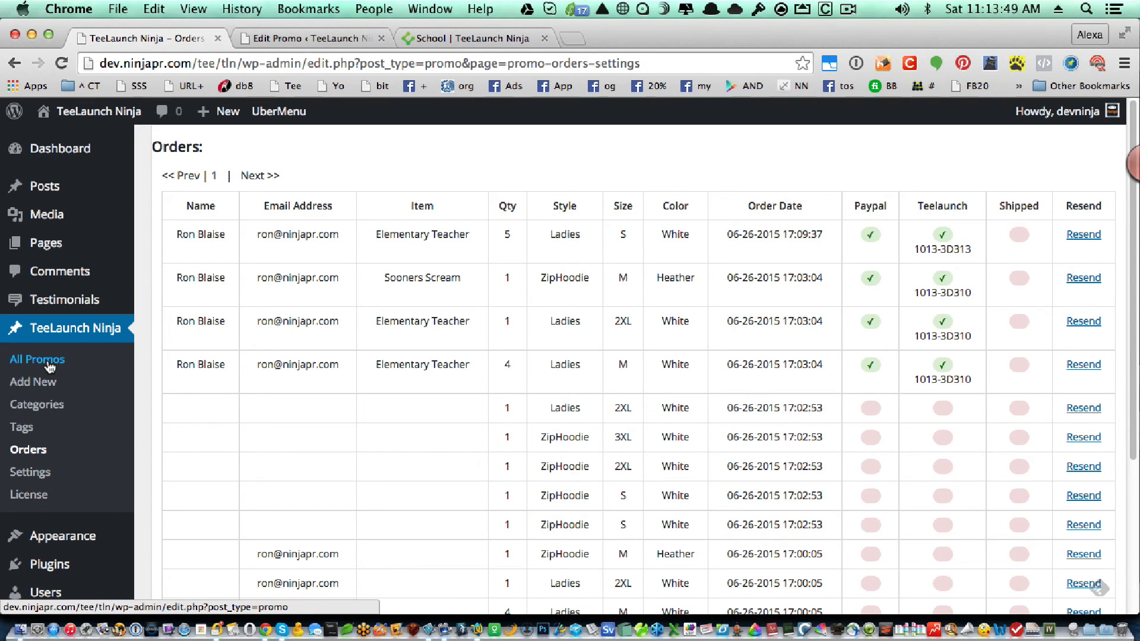
pyautogui.click(50, 368)
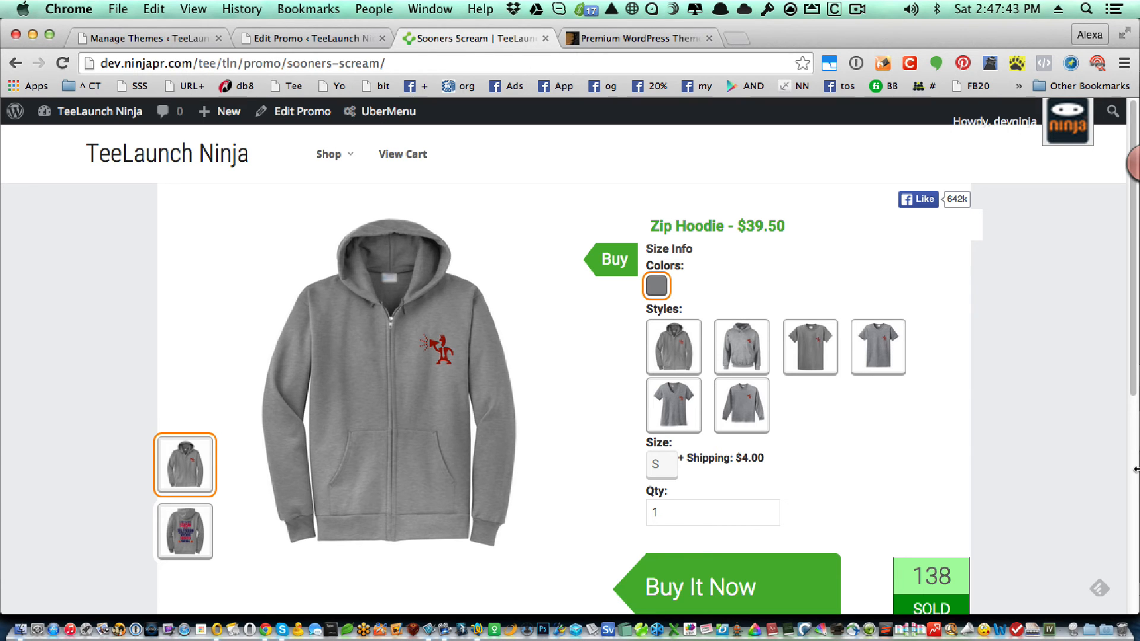
# Step: Check the Sooners Scream page, including the hoodie's back view, with the browser window narrowed to phone width, and restore the full width
pyautogui.moveTo(1136, 469); pyautogui.dragTo(5, 456)
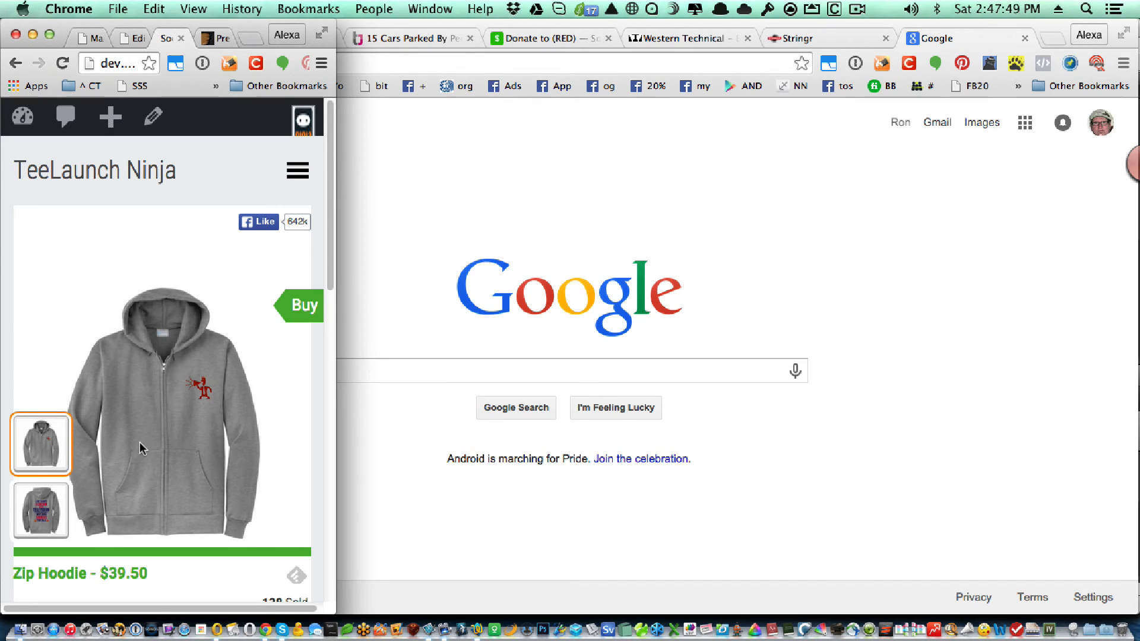
pyautogui.click(36, 512)
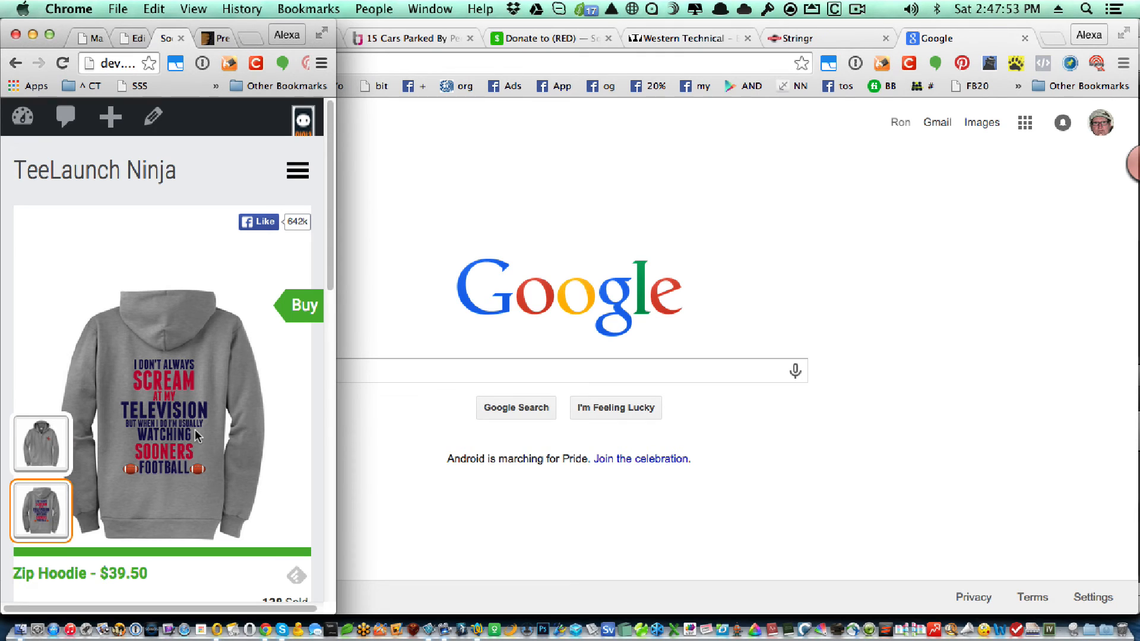
pyautogui.scroll(-5, 196, 436)
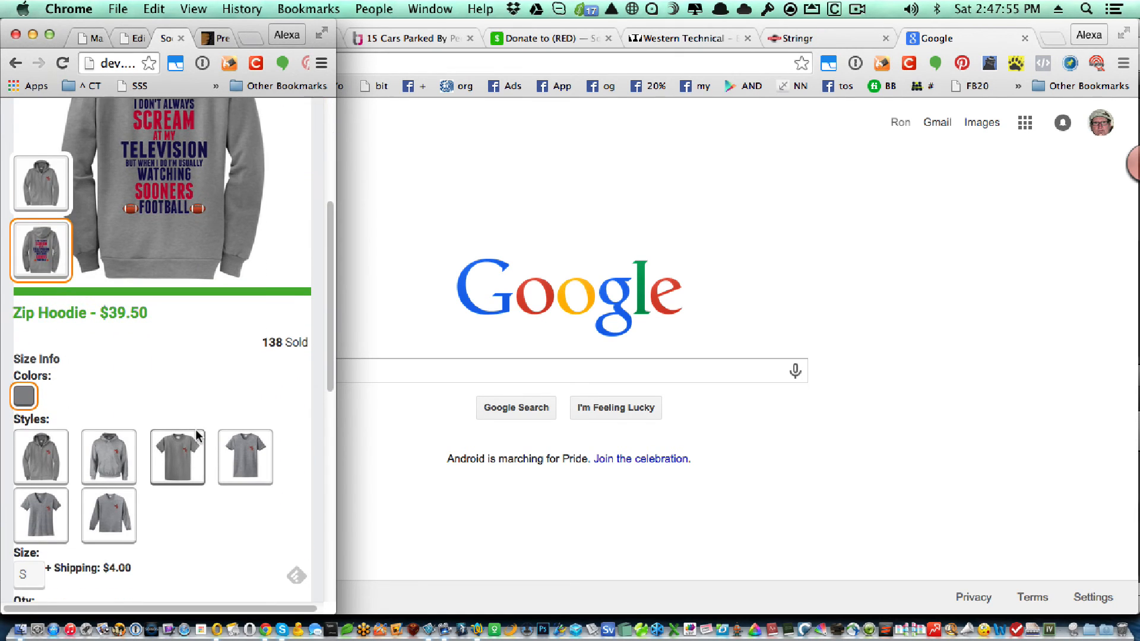
pyautogui.scroll(-1, 196, 436)
pyautogui.scroll(10, 191, 481)
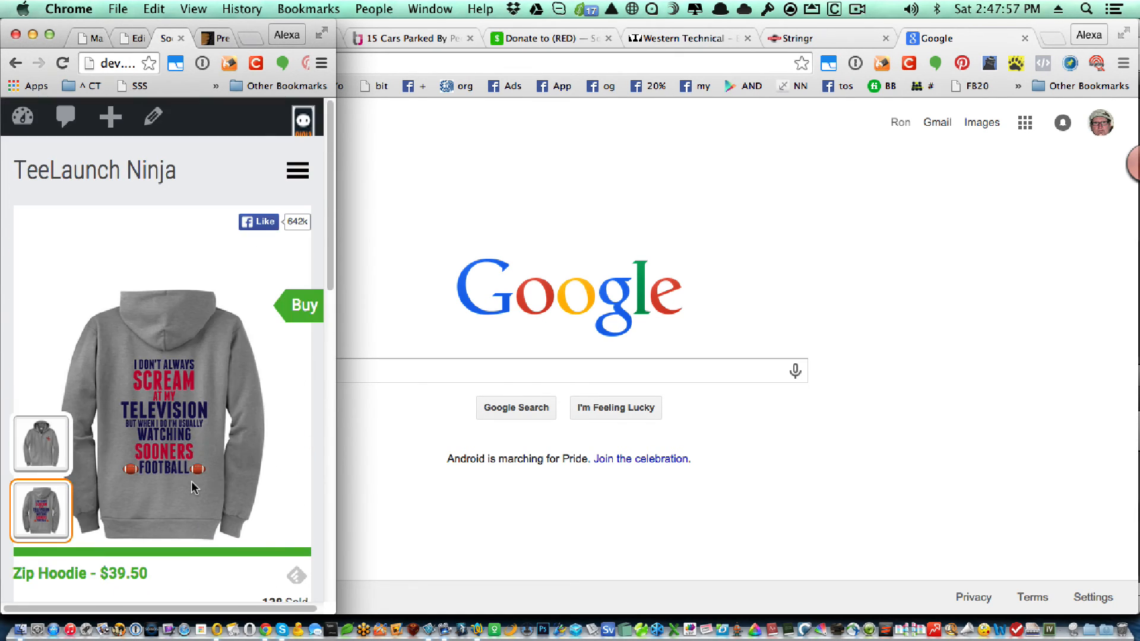
pyautogui.scroll(-6, 191, 481)
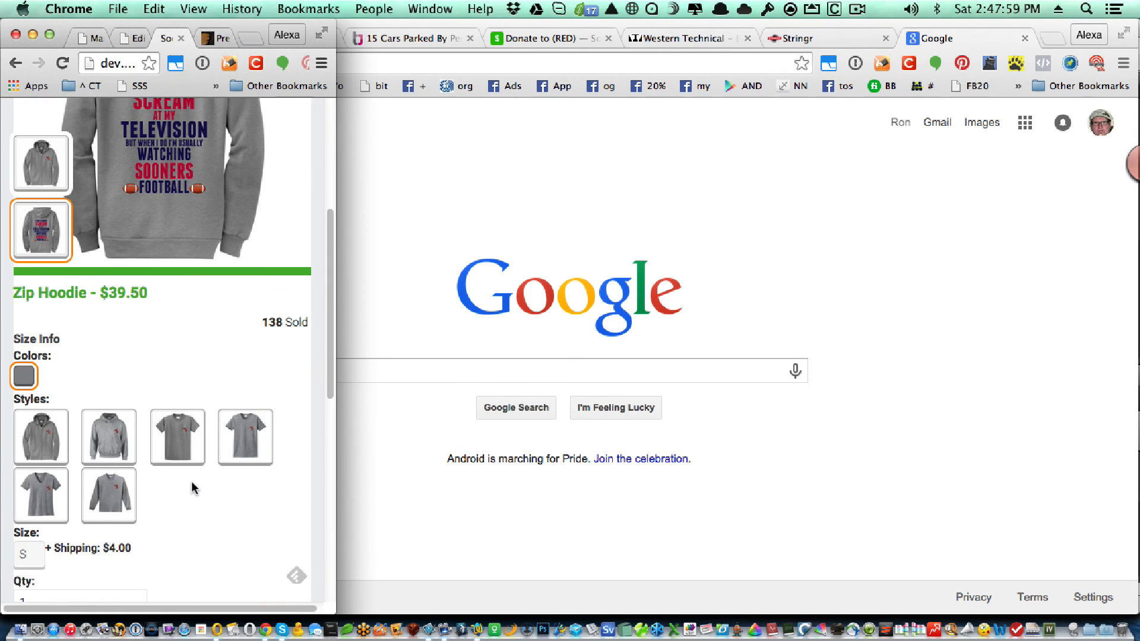
pyautogui.scroll(7, 191, 482)
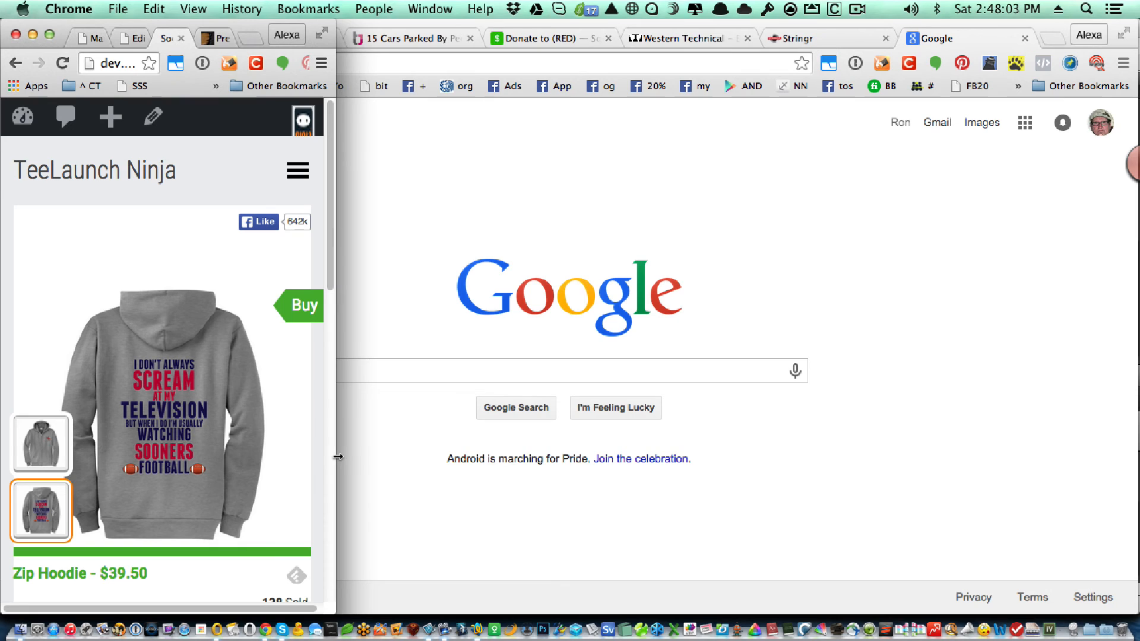
pyautogui.moveTo(335, 454); pyautogui.dragTo(1135, 502)
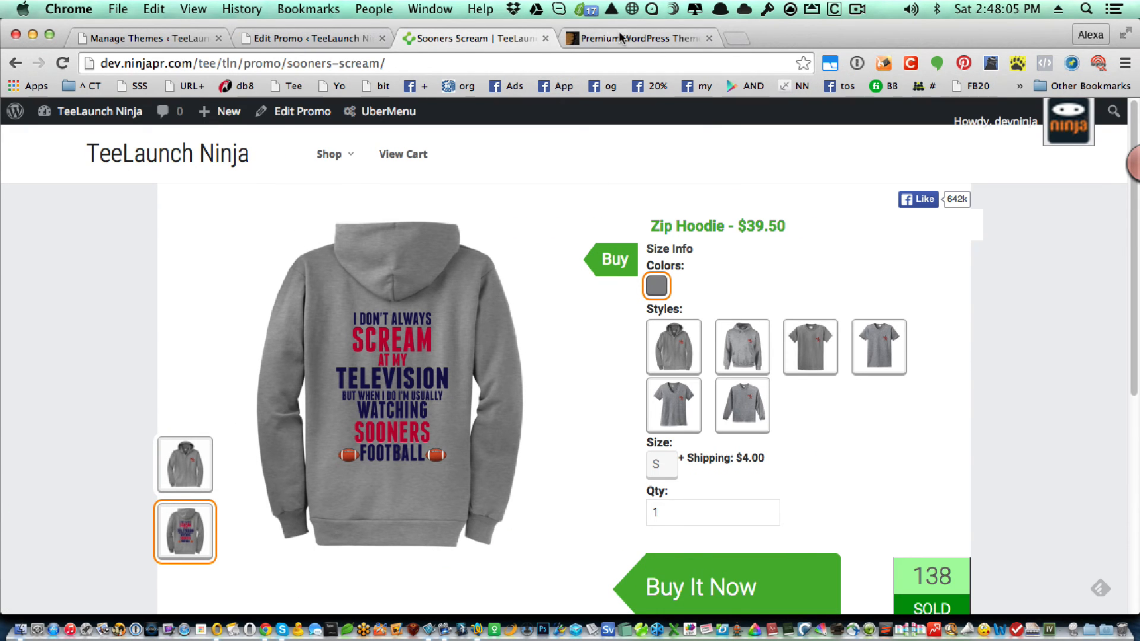
# Step: View the ThemeForest catalogue of WordPress themes and return to the Sooners Scream product page
pyautogui.click(625, 39)
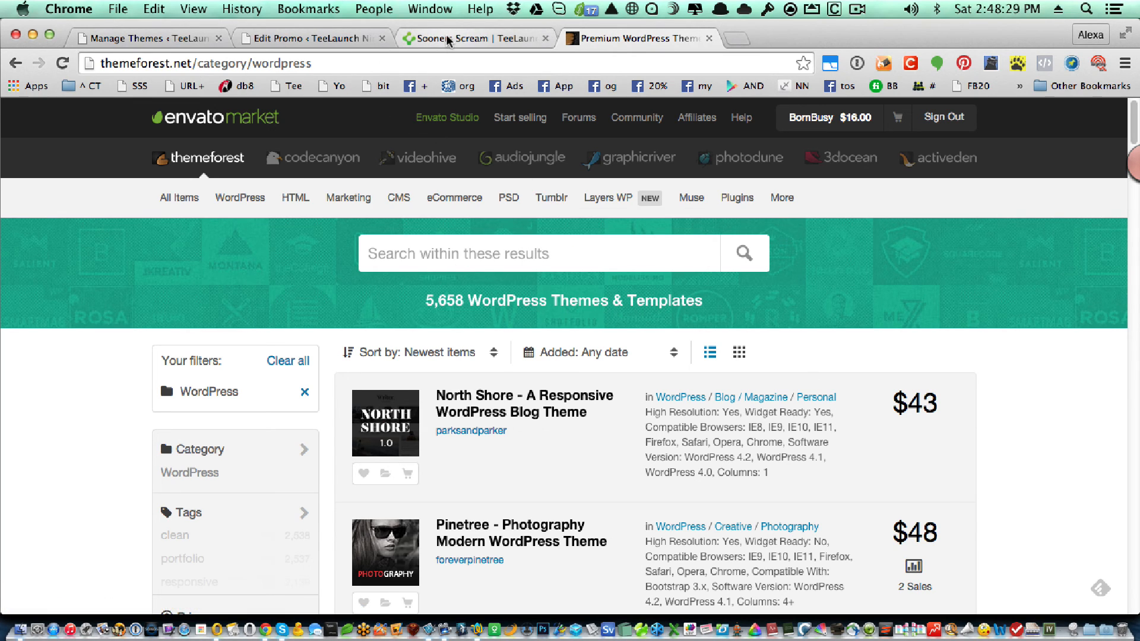
pyautogui.click(416, 39)
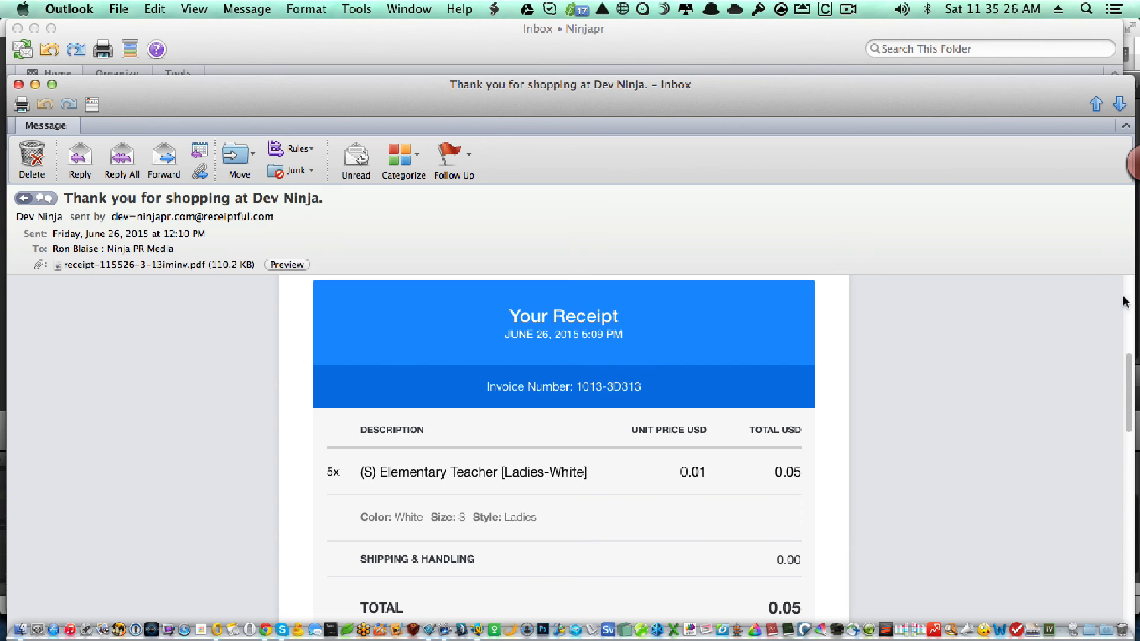
# Step: Read through the Dev Ninja receipt e-mail in Outlook, covering the logo, ordered item, total, addresses, feedback section and discount coupon
pyautogui.scroll(10, 1055, 322)
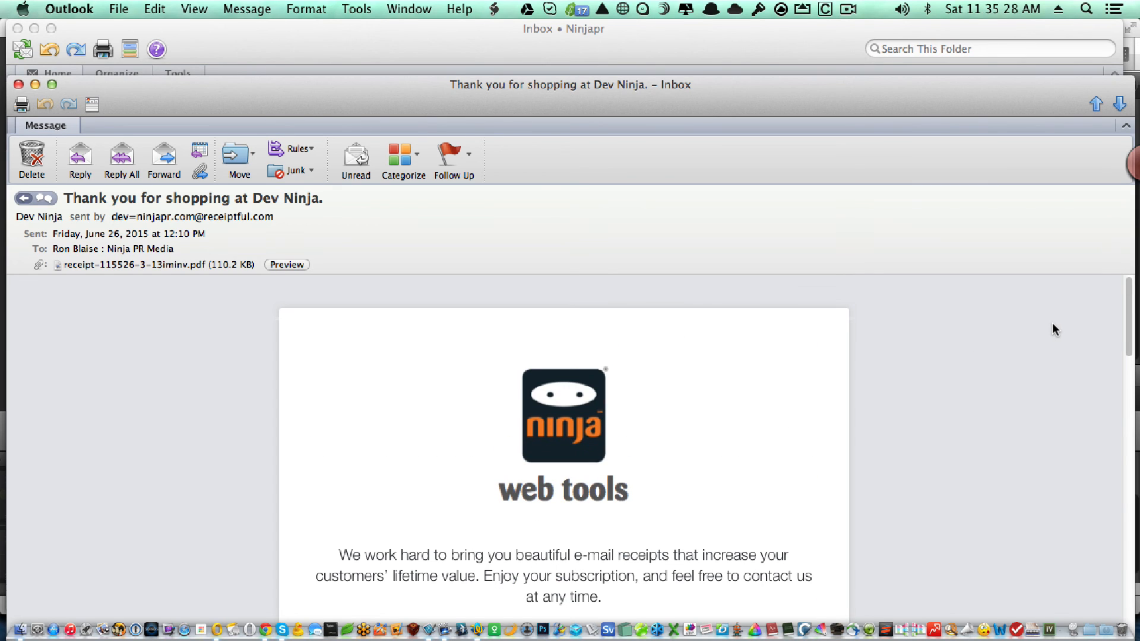
pyautogui.scroll(-3, 599, 499)
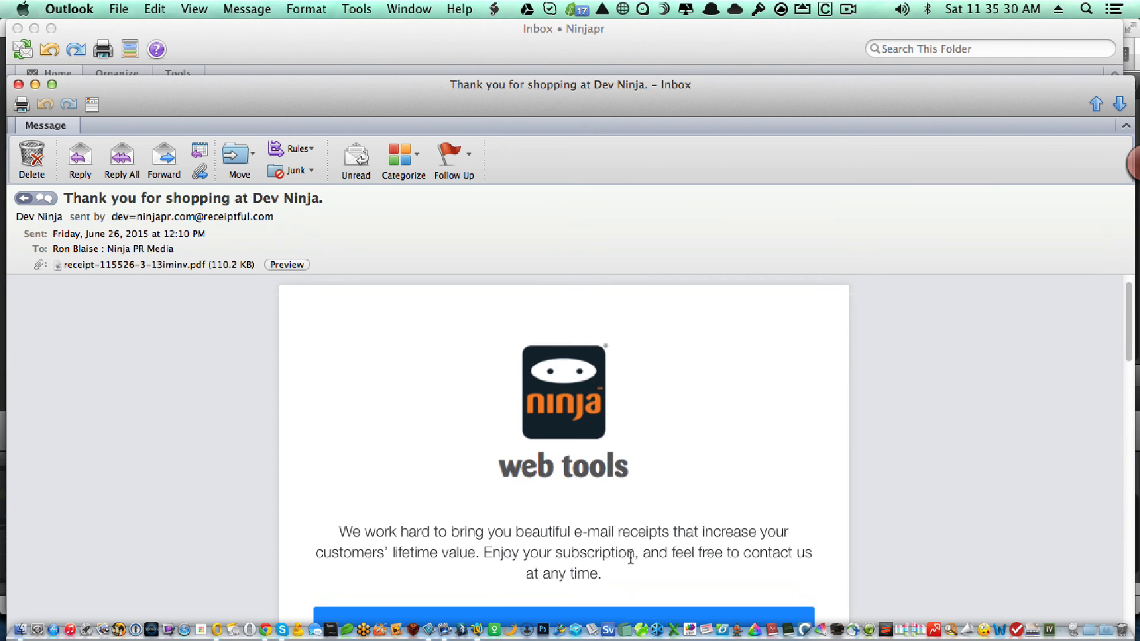
pyautogui.scroll(-10, 763, 540)
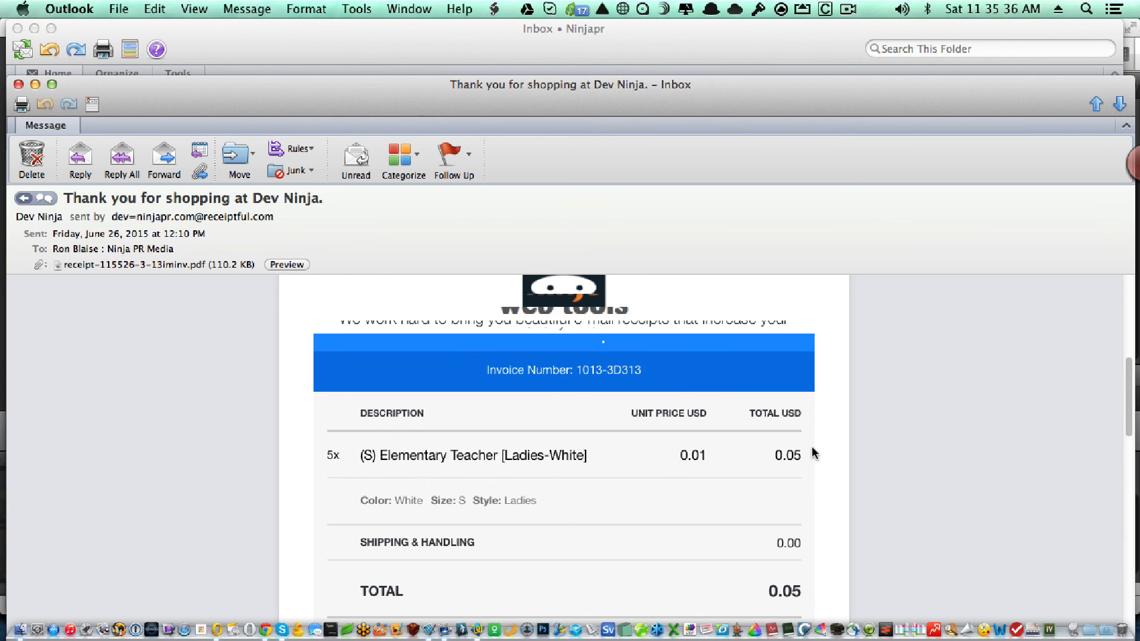
pyautogui.scroll(-4, 832, 503)
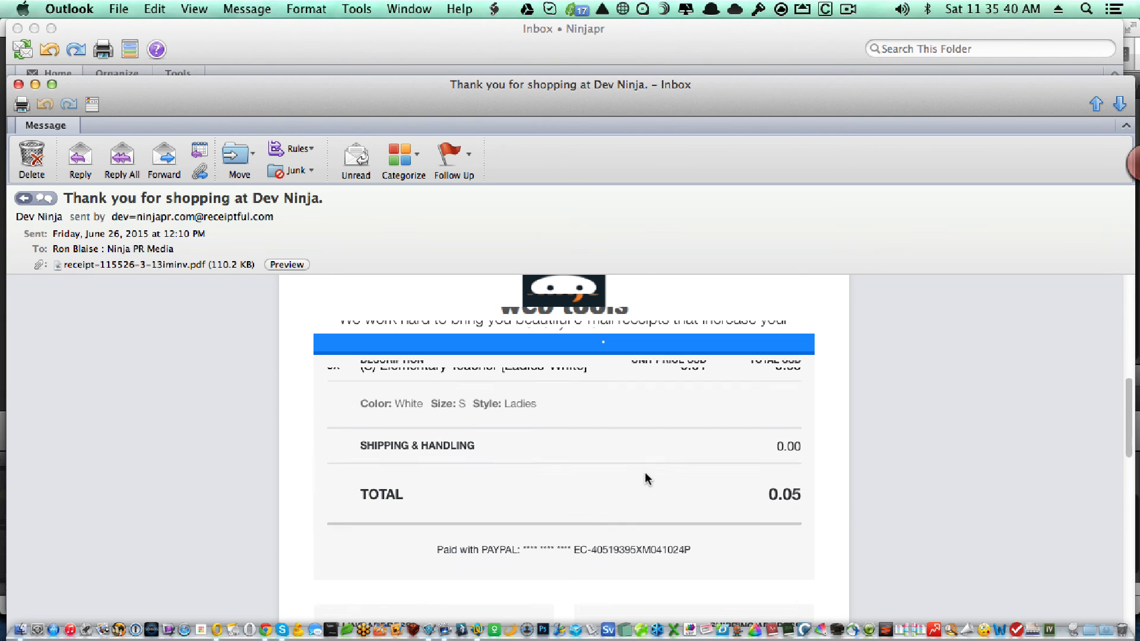
pyautogui.scroll(-6, 645, 472)
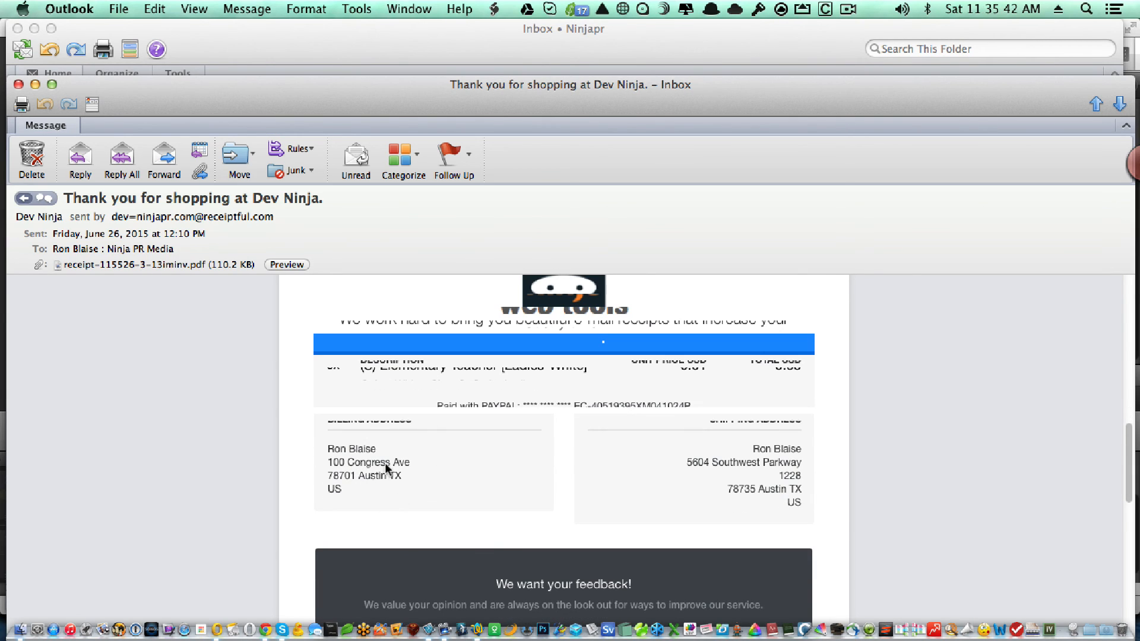
pyautogui.scroll(-5, 636, 491)
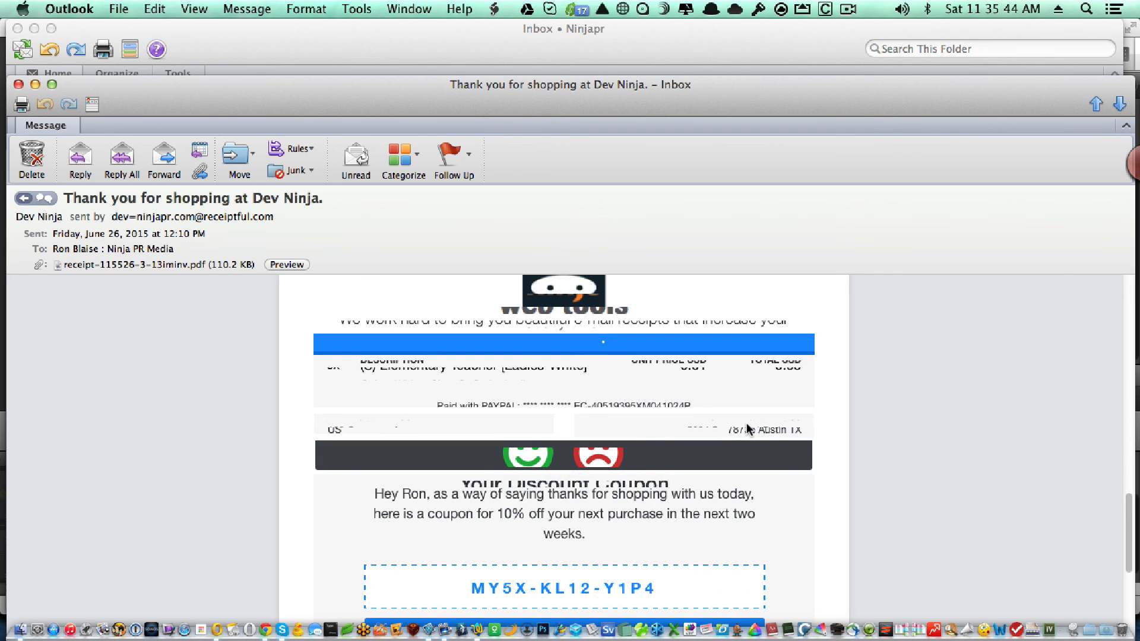
pyautogui.scroll(4, 835, 408)
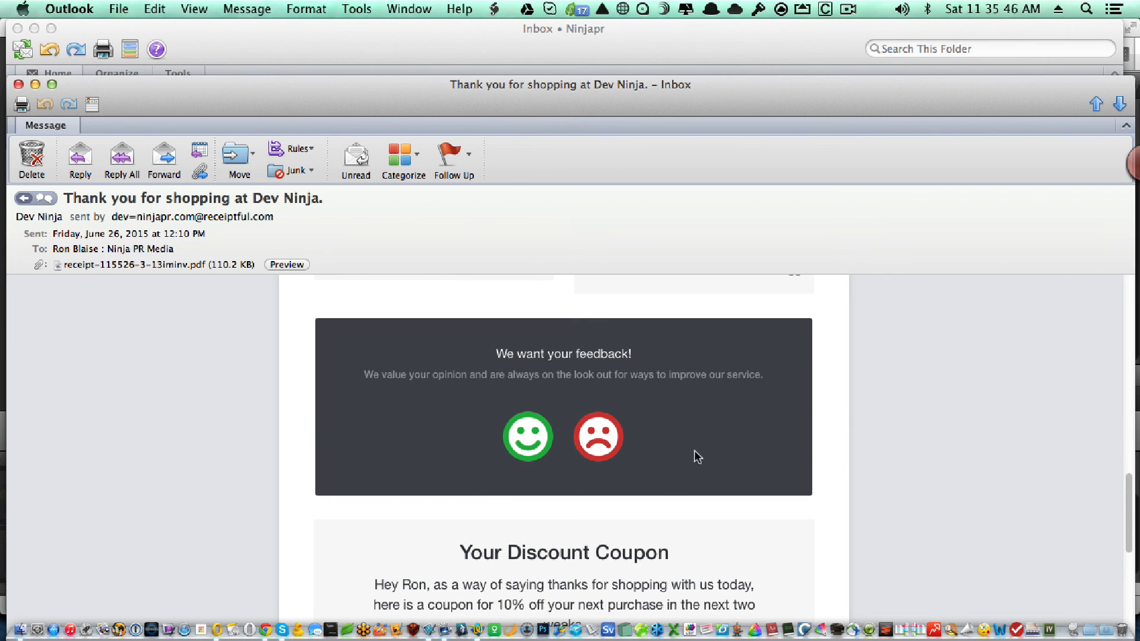
pyautogui.scroll(-4, 835, 475)
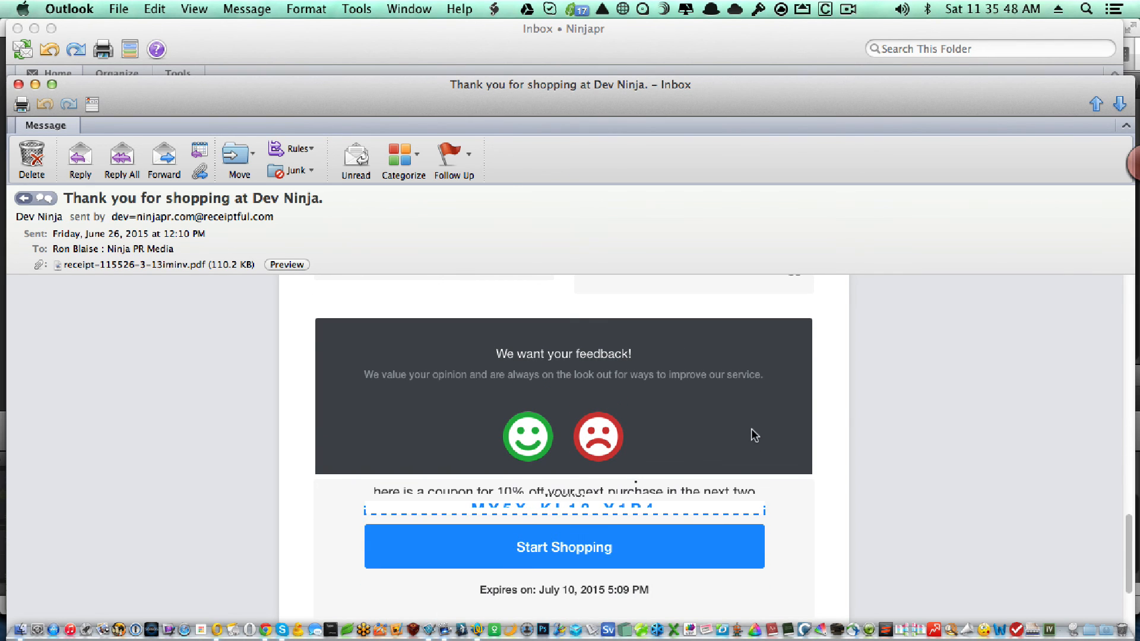